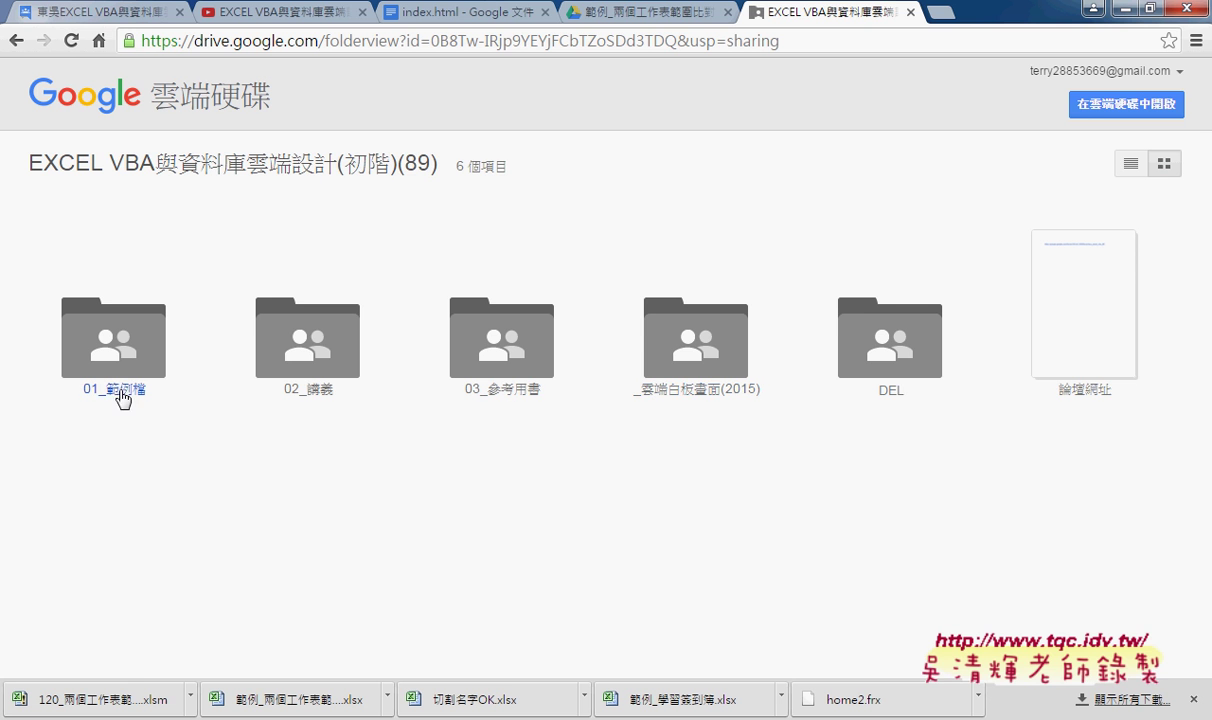
# Browse 雲端白板畫面(2015) > 其他補充範例(89) > 01_入門 in list view into 範例_兩個工作表範圍比對(跨工作表比對).
pyautogui.click(688, 391)
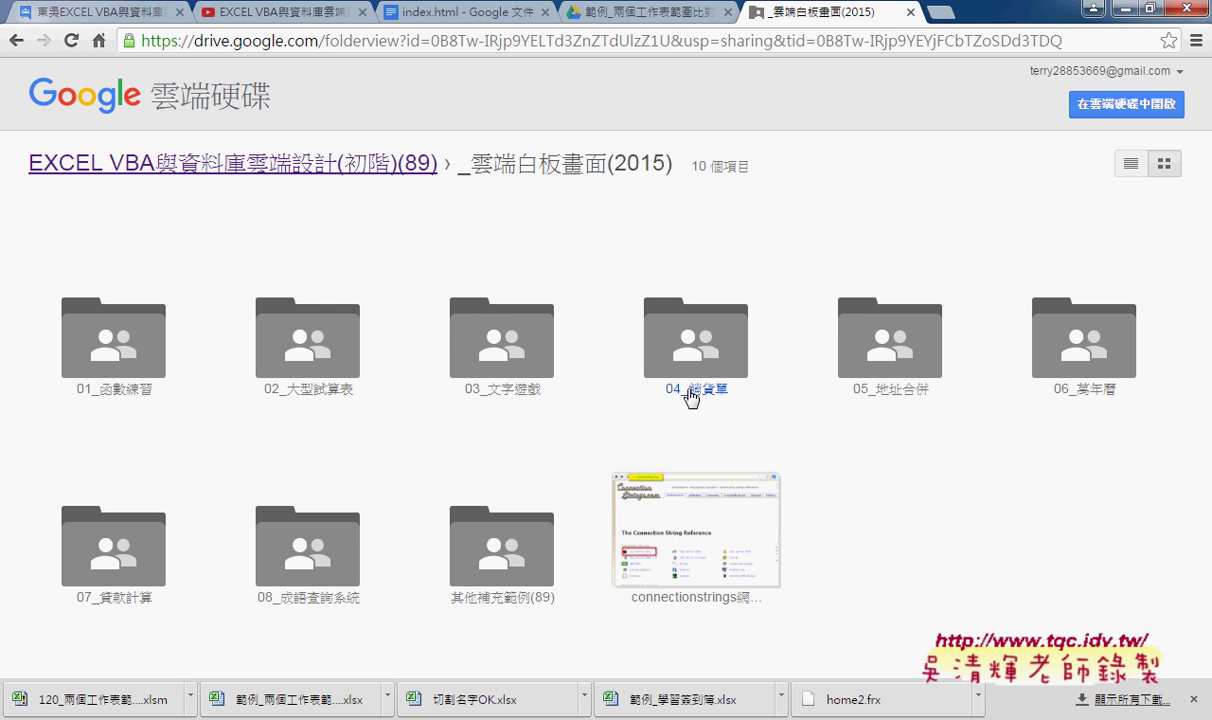
pyautogui.click(514, 599)
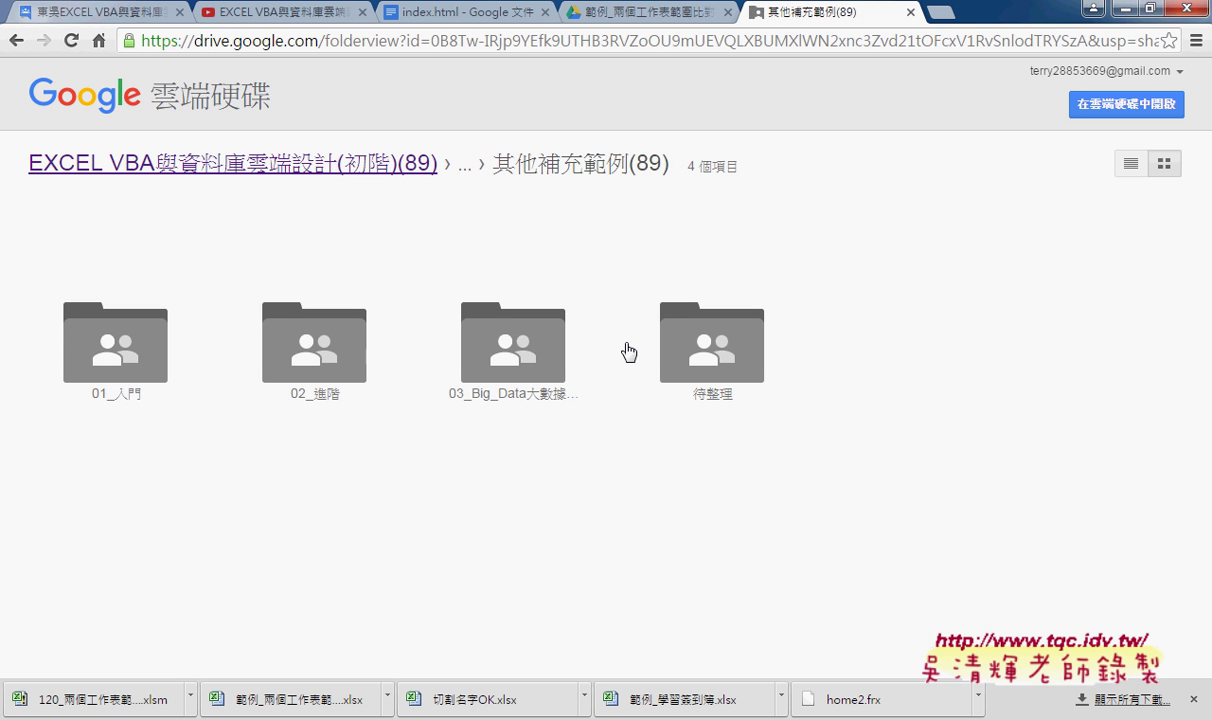
pyautogui.click(118, 400)
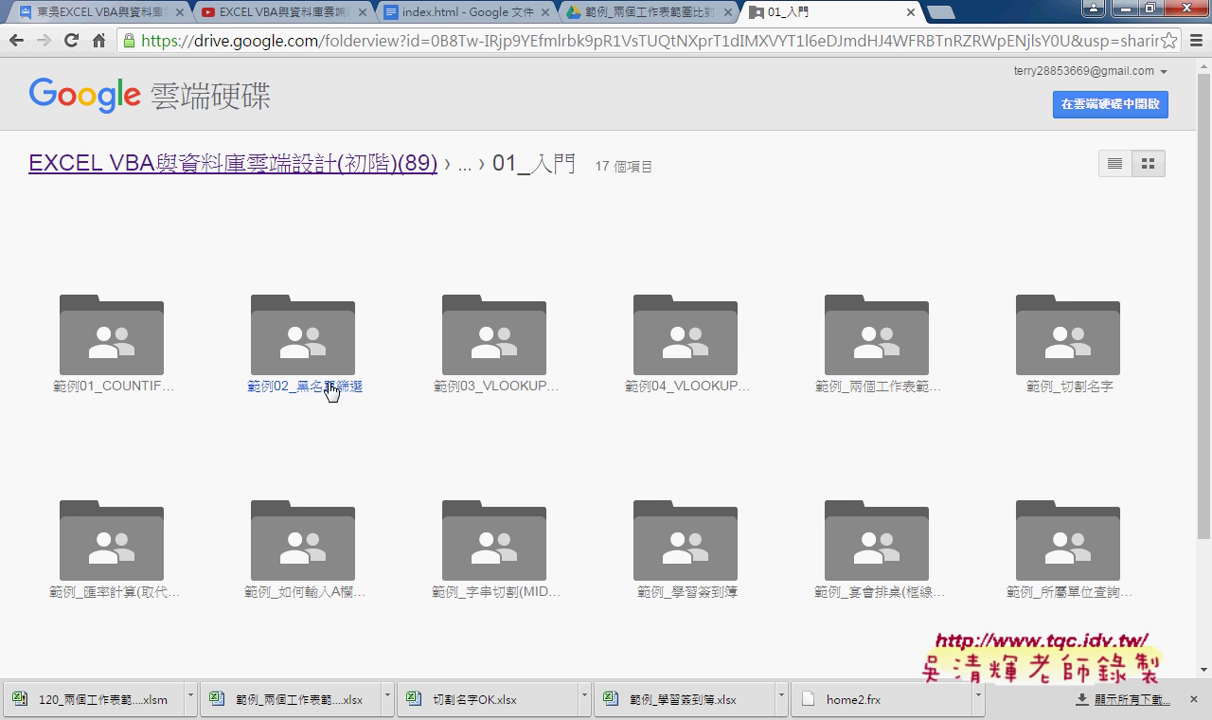
pyautogui.click(1112, 170)
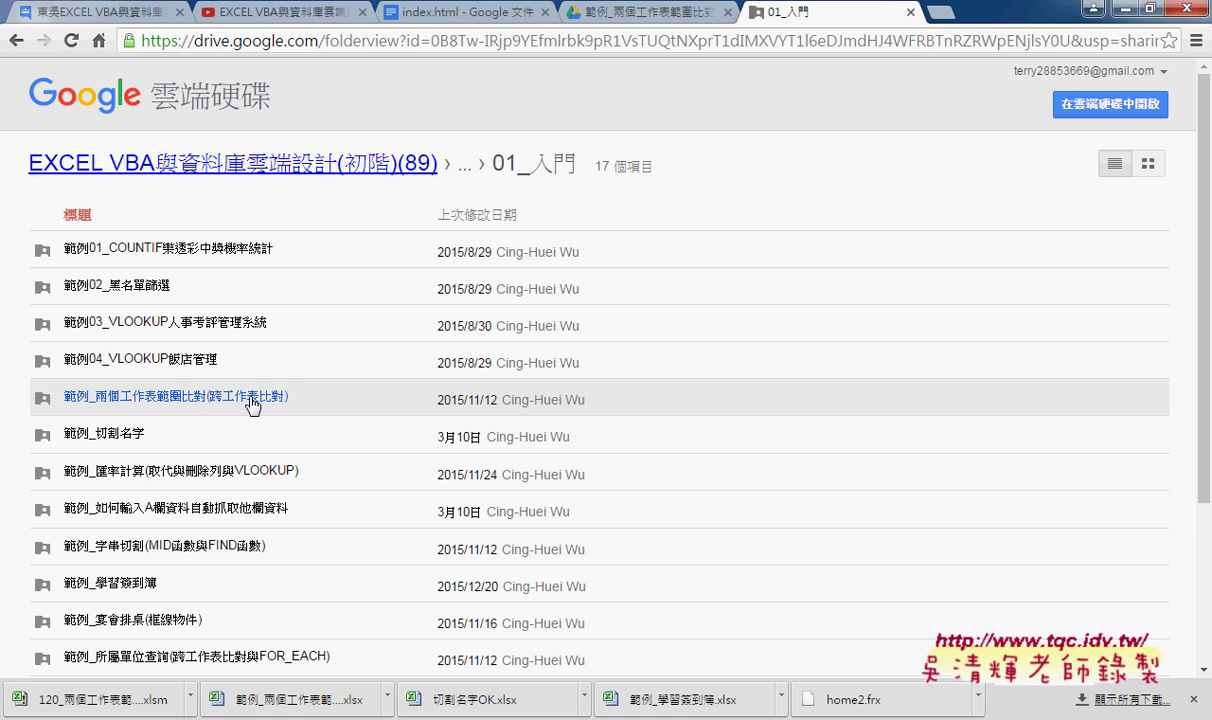
pyautogui.click(250, 400)
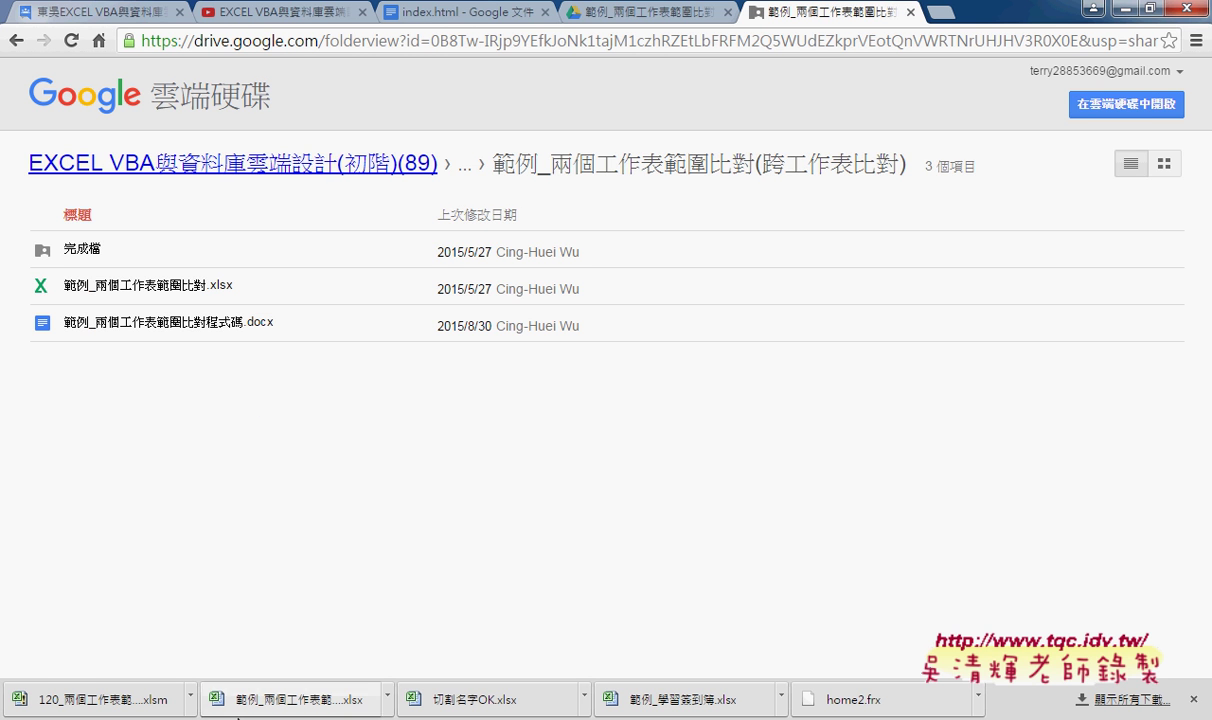
# Bring the 120_兩個工作表範圍比對OK workbook forward and select this year's figures C4:N9.
pyautogui.moveTo(377, 719)
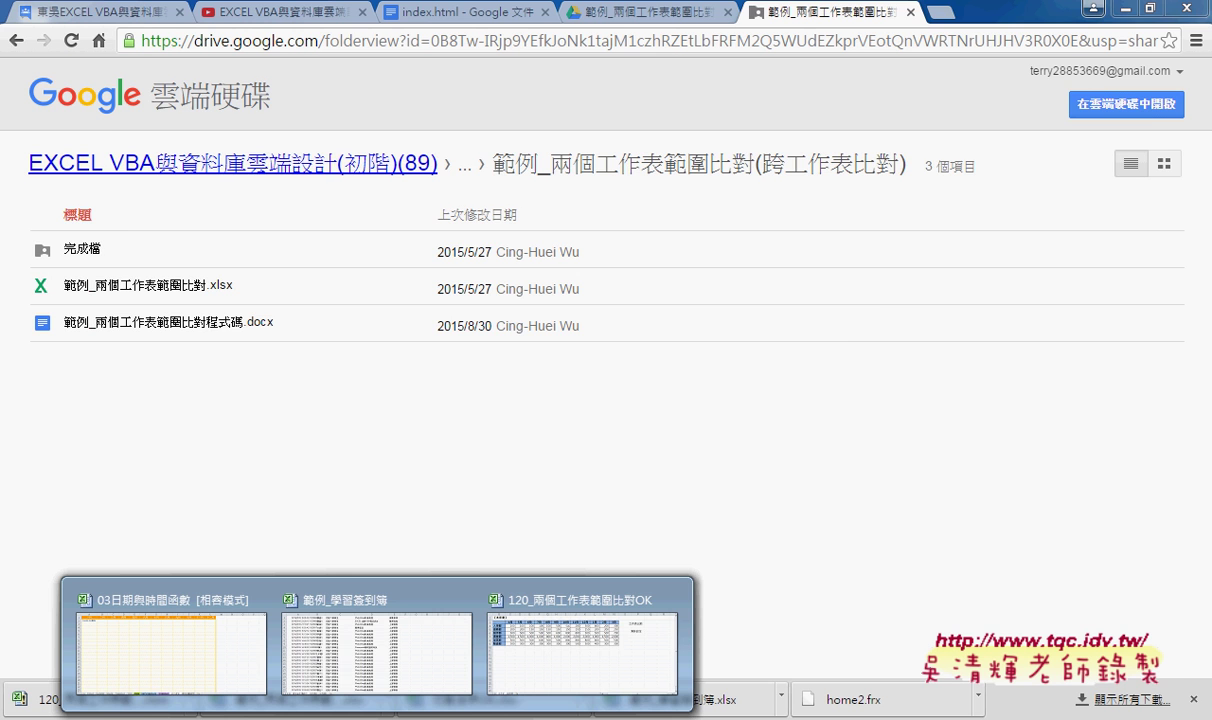
pyautogui.click(522, 645)
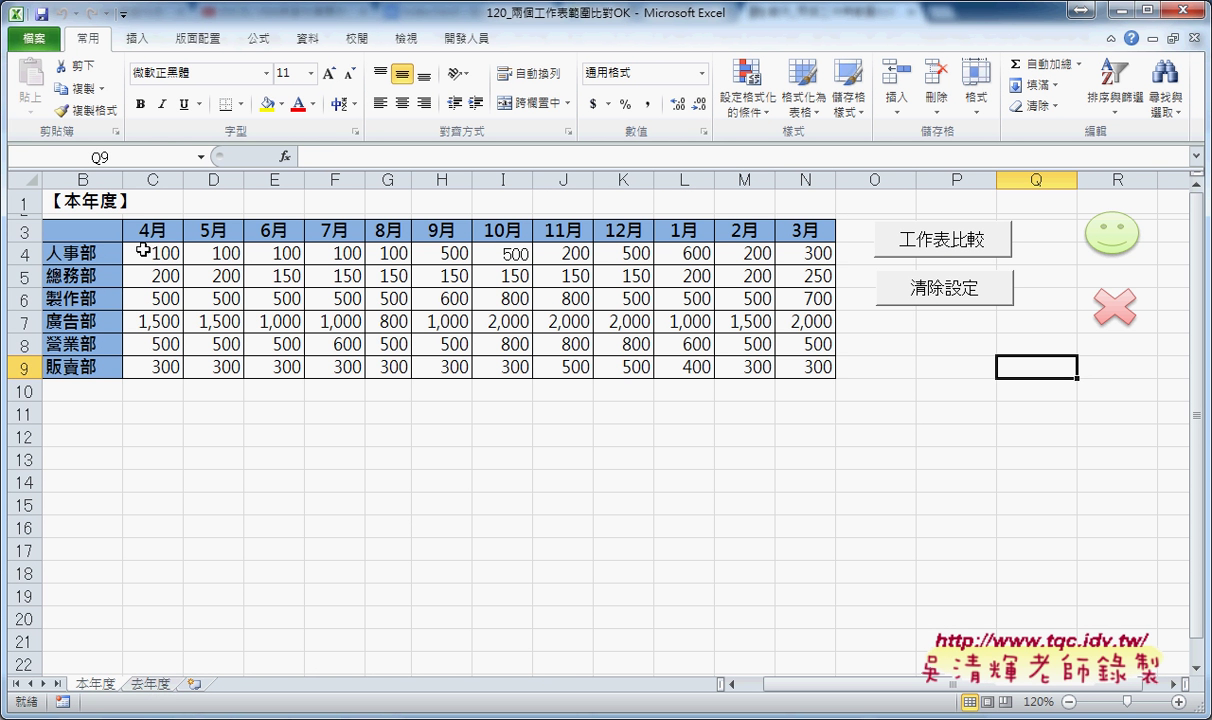
pyautogui.moveTo(143, 250); pyautogui.dragTo(806, 366)
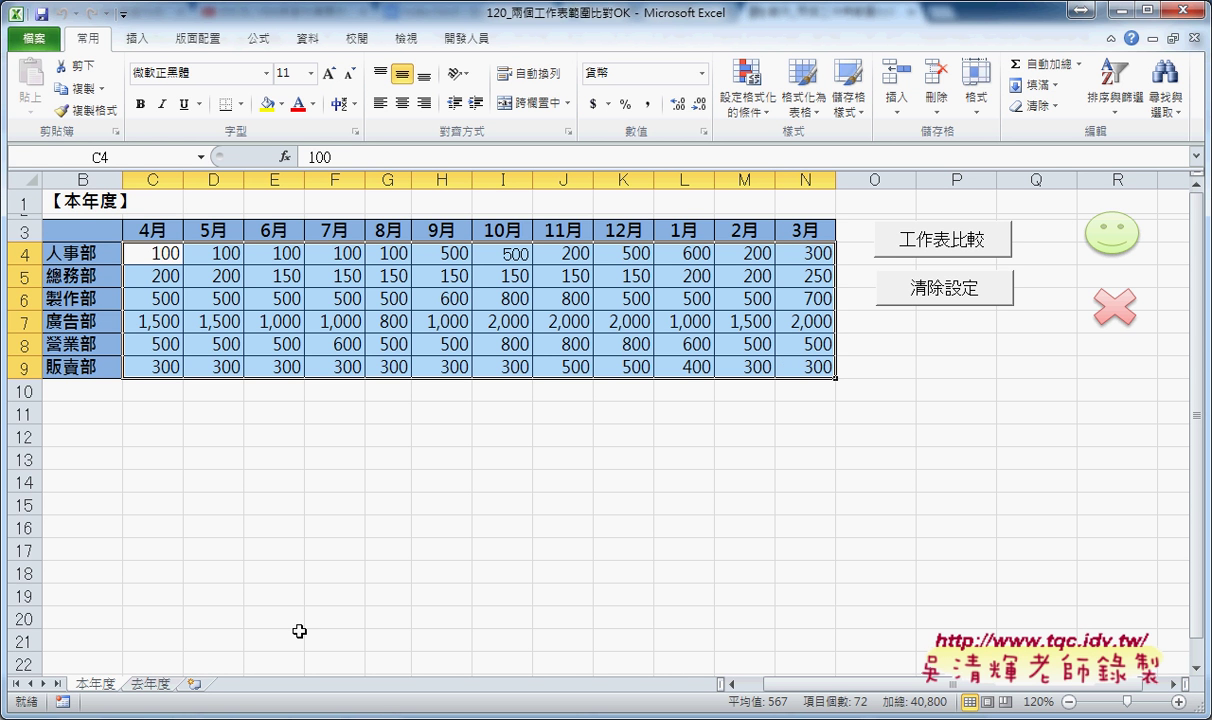
# Select last year's C4:N9 on the 去年度 sheet, then flip back to 本年度.
pyautogui.click(150, 684)
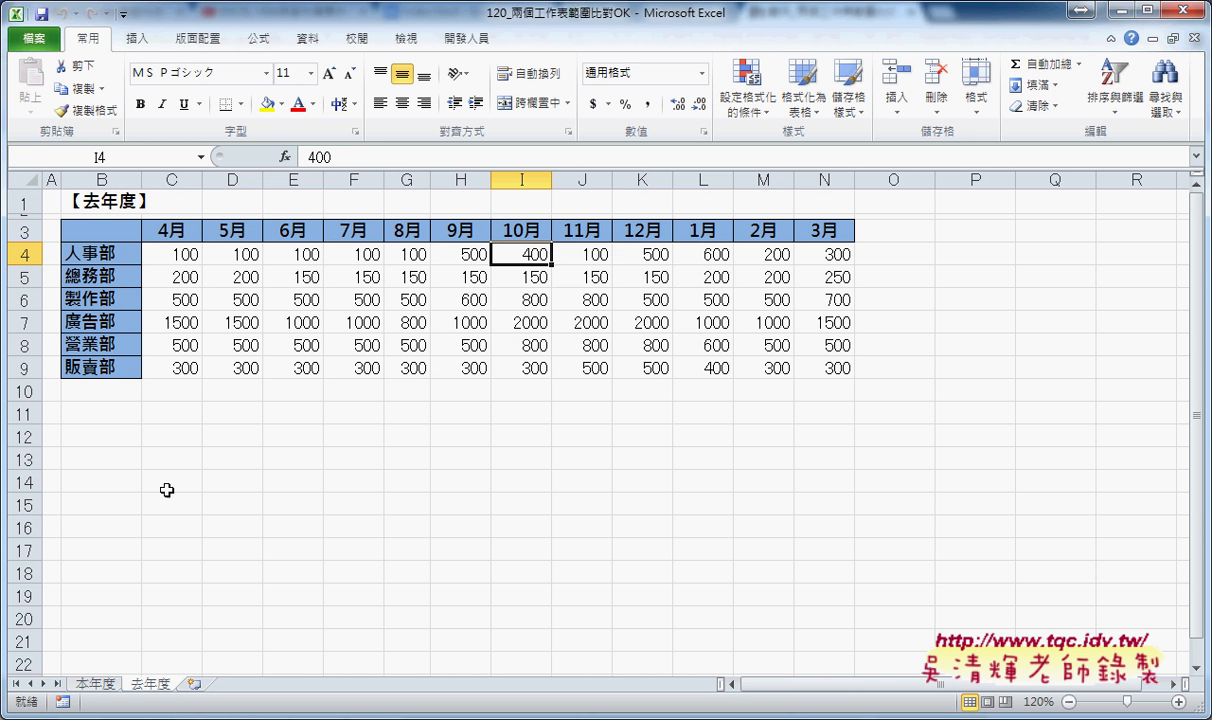
pyautogui.moveTo(176, 254); pyautogui.dragTo(840, 370)
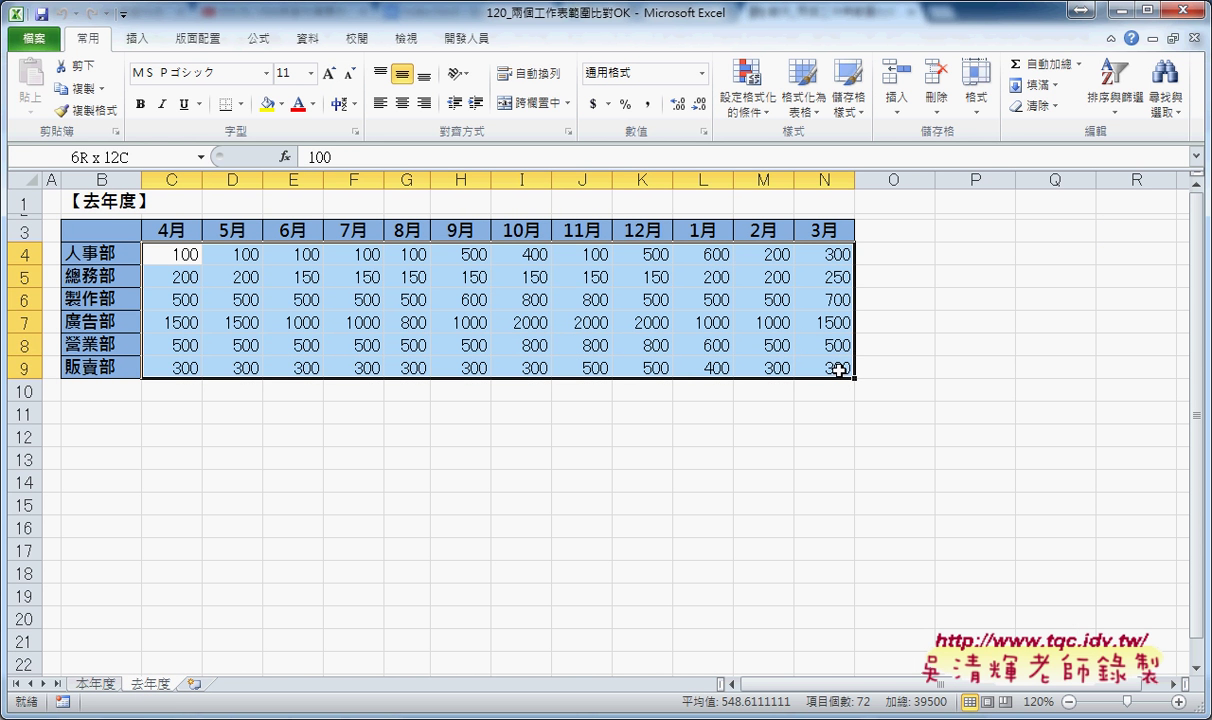
pyautogui.click(104, 685)
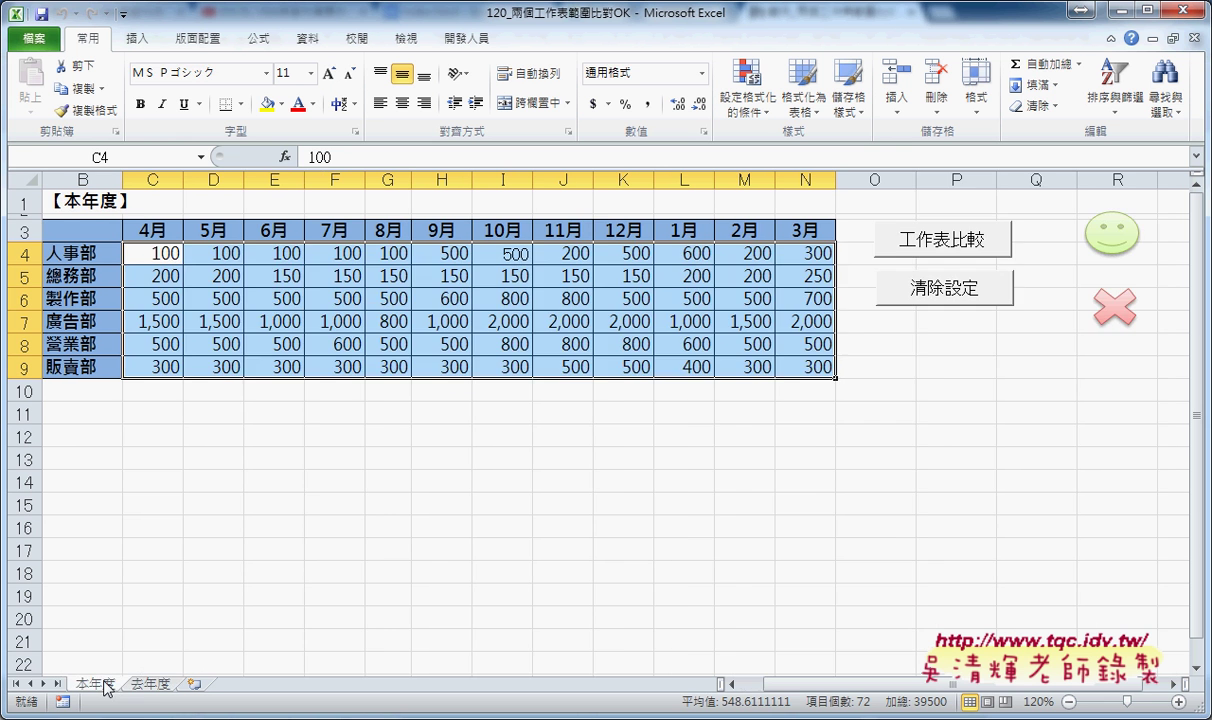
pyautogui.click(145, 684)
pyautogui.click(92, 684)
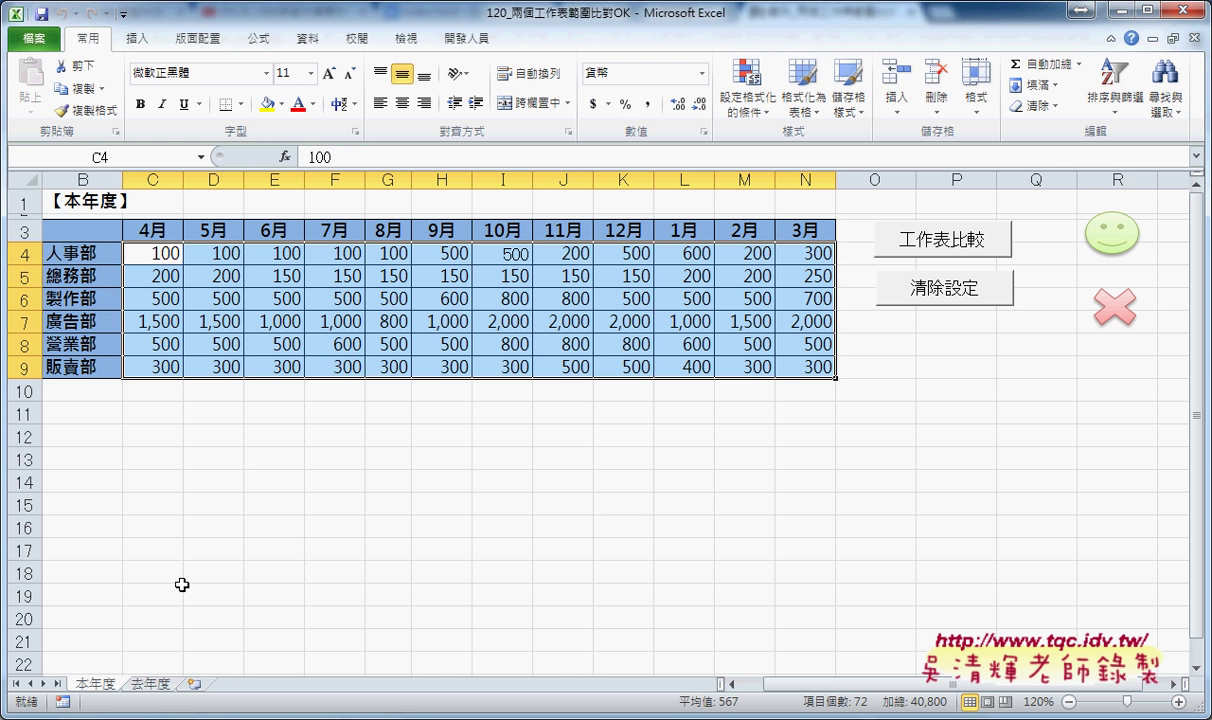
# Sort the table by the 11月 column largest to smallest, then run 工作表比較 to mark differences red.
pyautogui.click(570, 256)
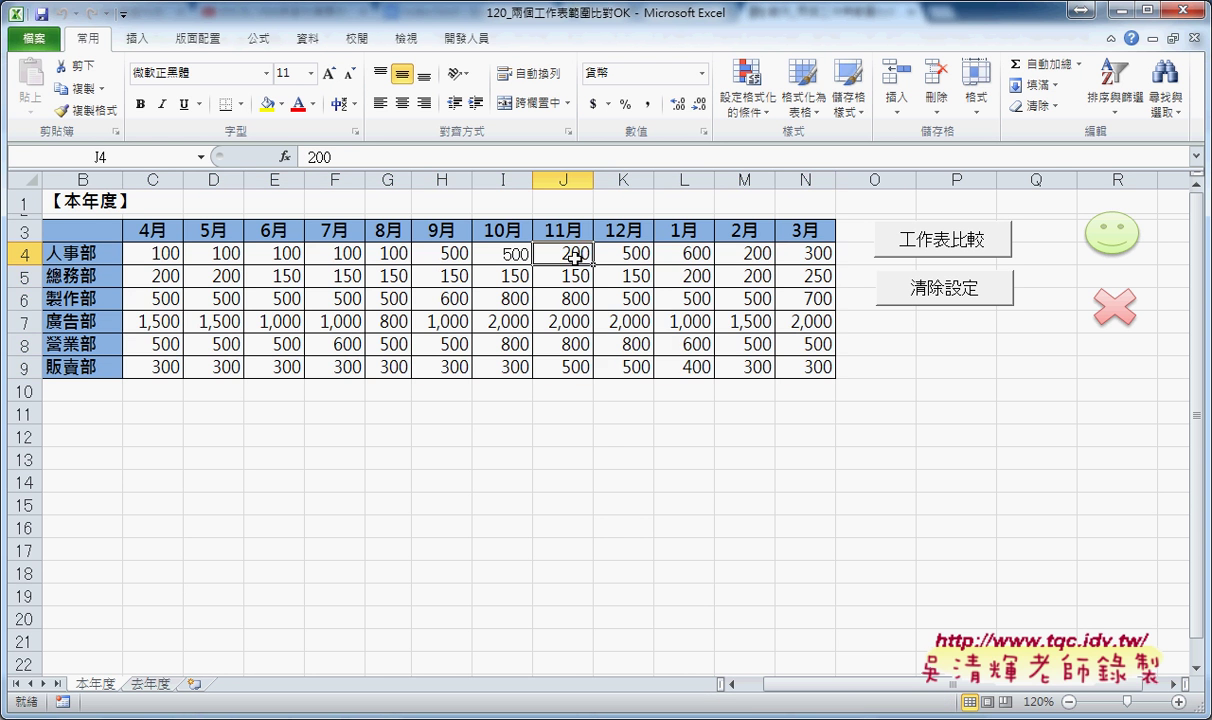
pyautogui.rightClick(573, 258)
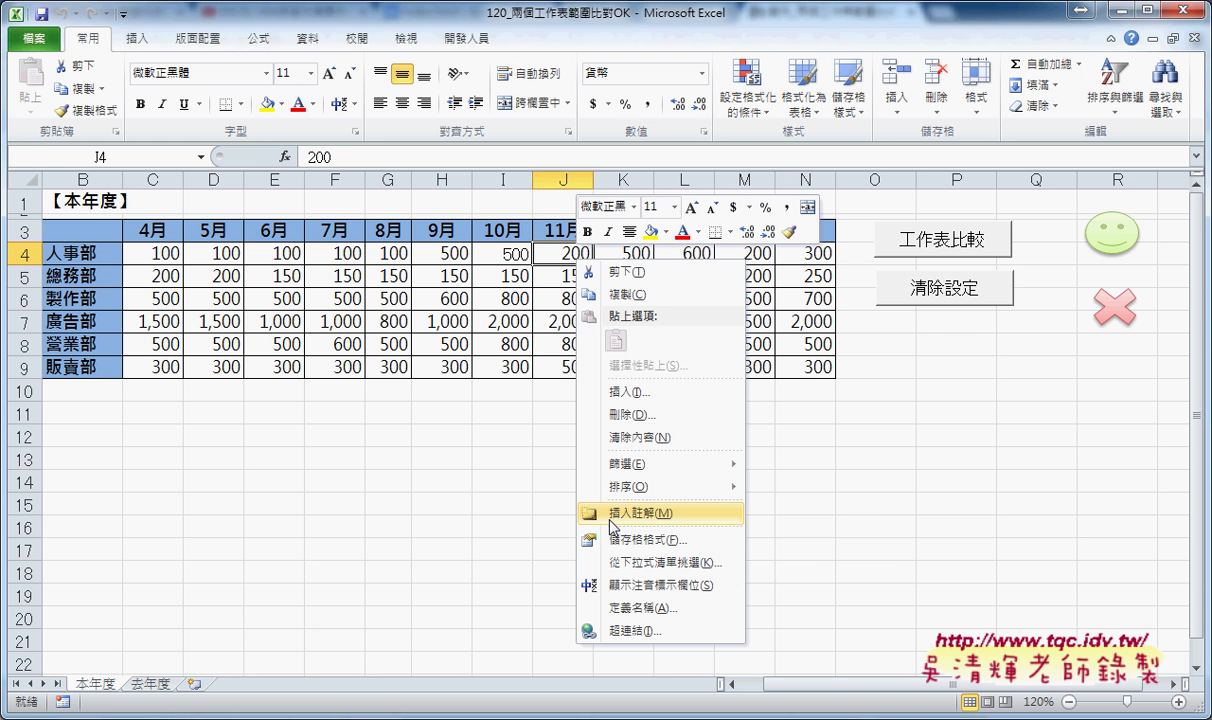
pyautogui.moveTo(650, 487)
pyautogui.click(906, 509)
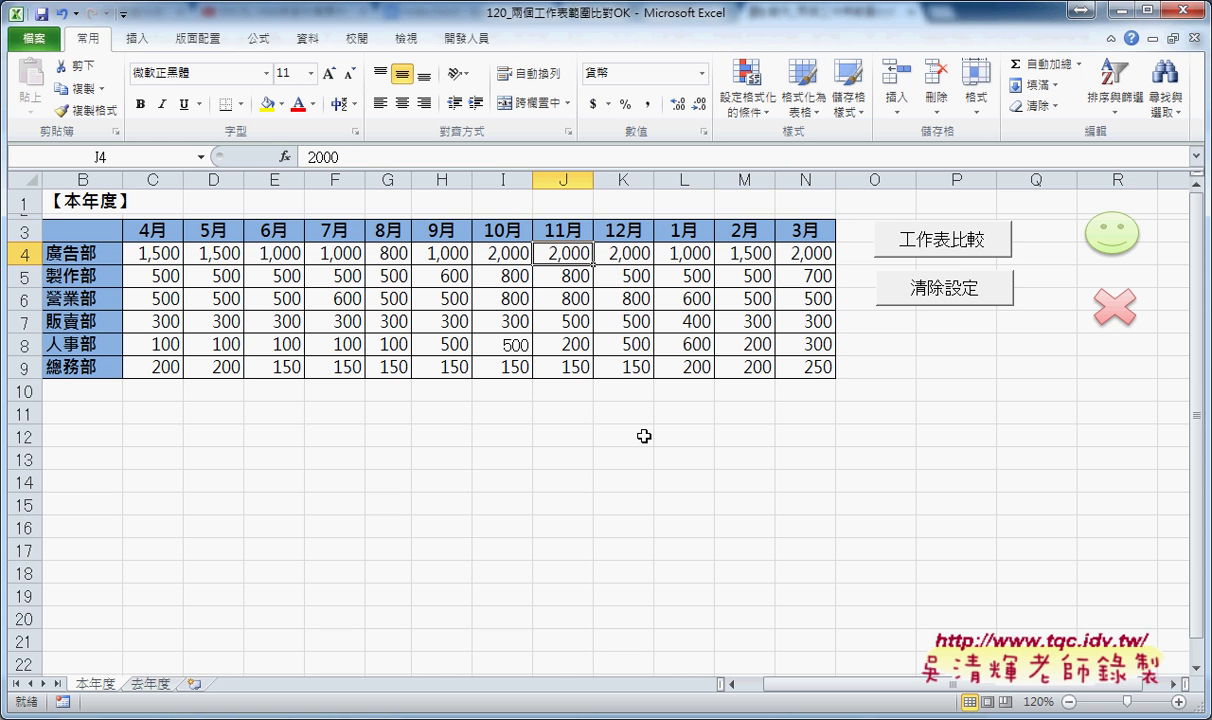
pyautogui.click(951, 244)
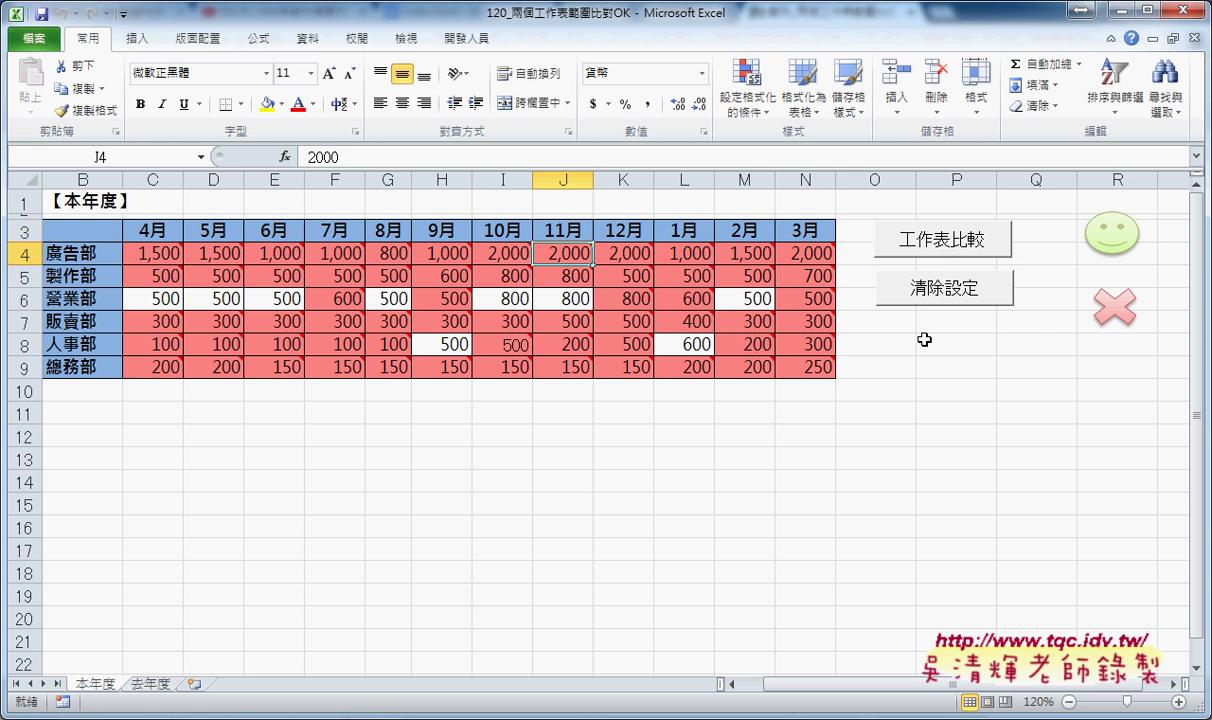
# Clear the red markings, rerun the comparison, and clear them again.
pyautogui.click(922, 432)
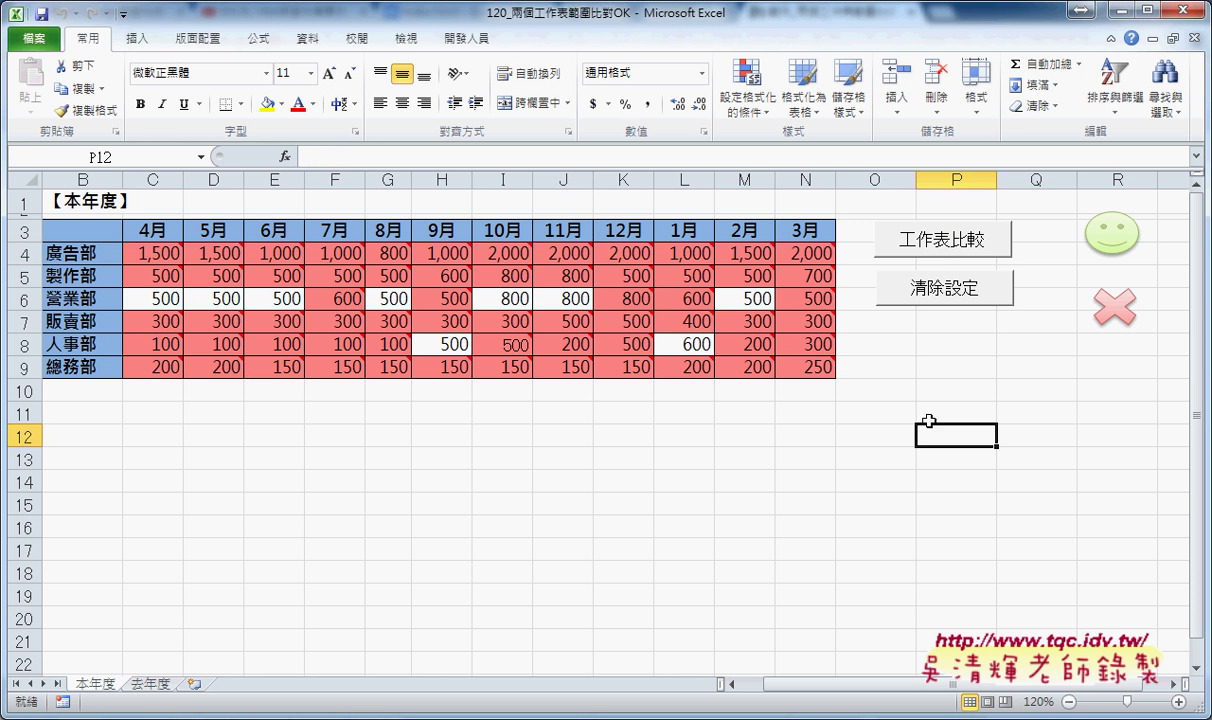
pyautogui.click(1100, 313)
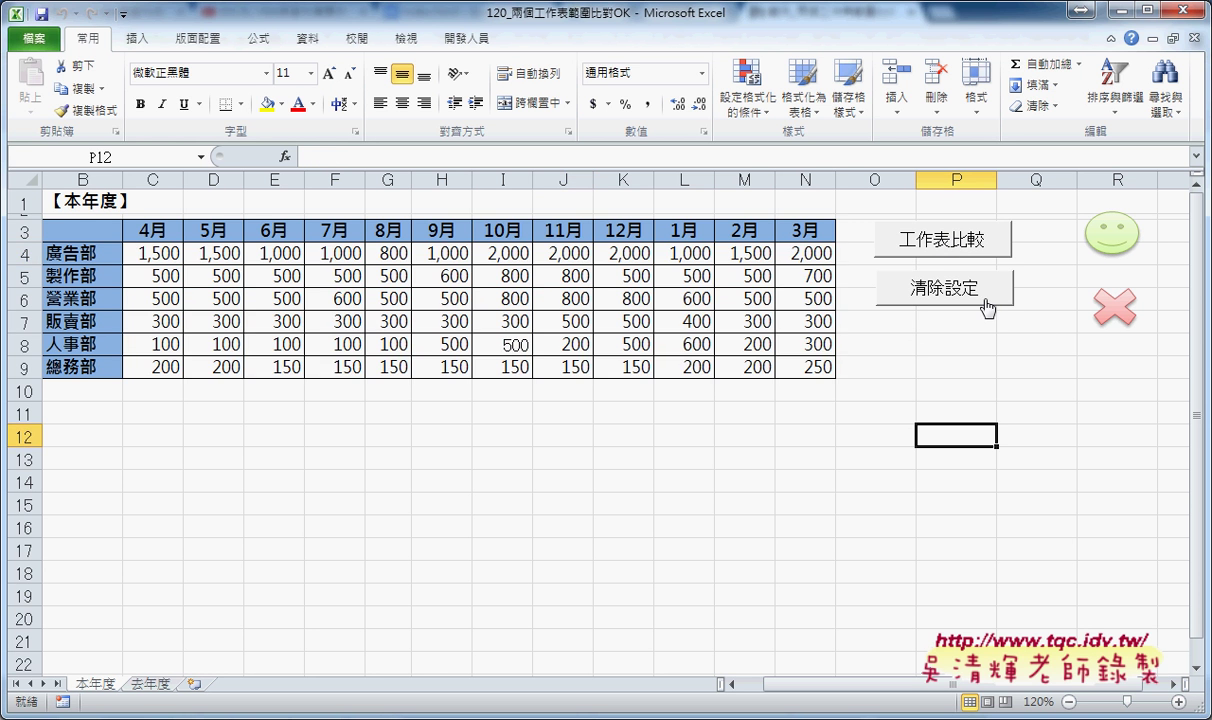
pyautogui.click(938, 243)
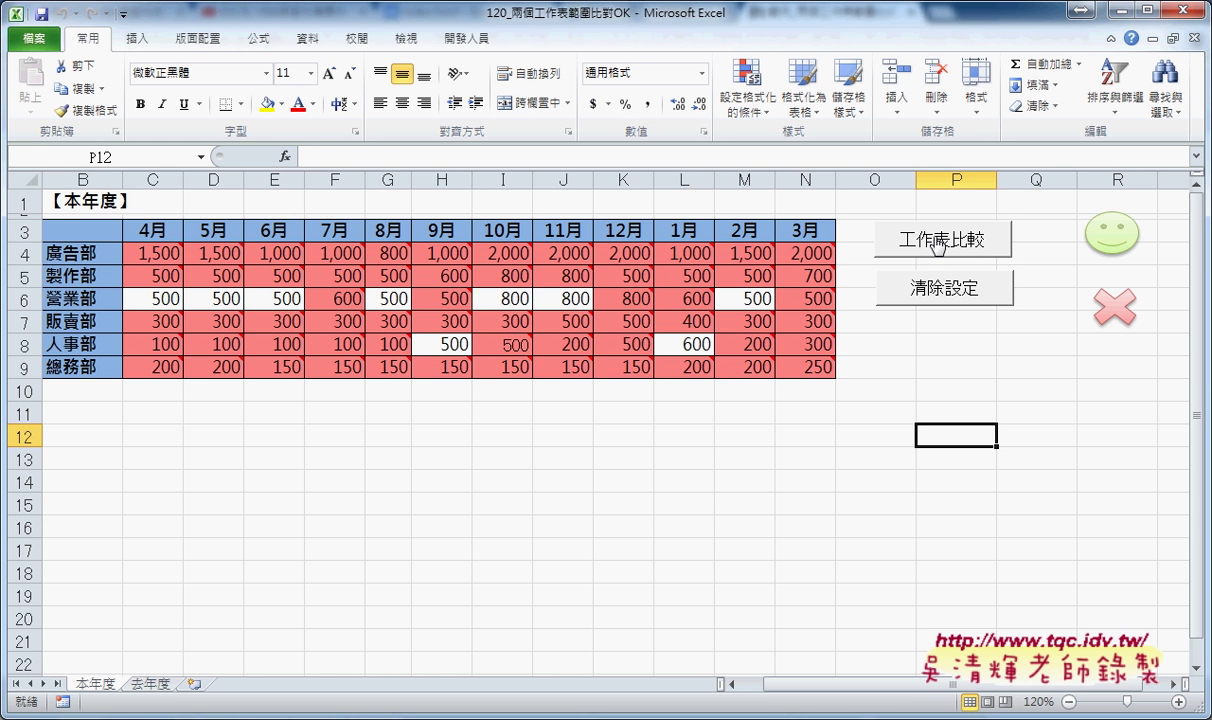
pyautogui.click(1111, 318)
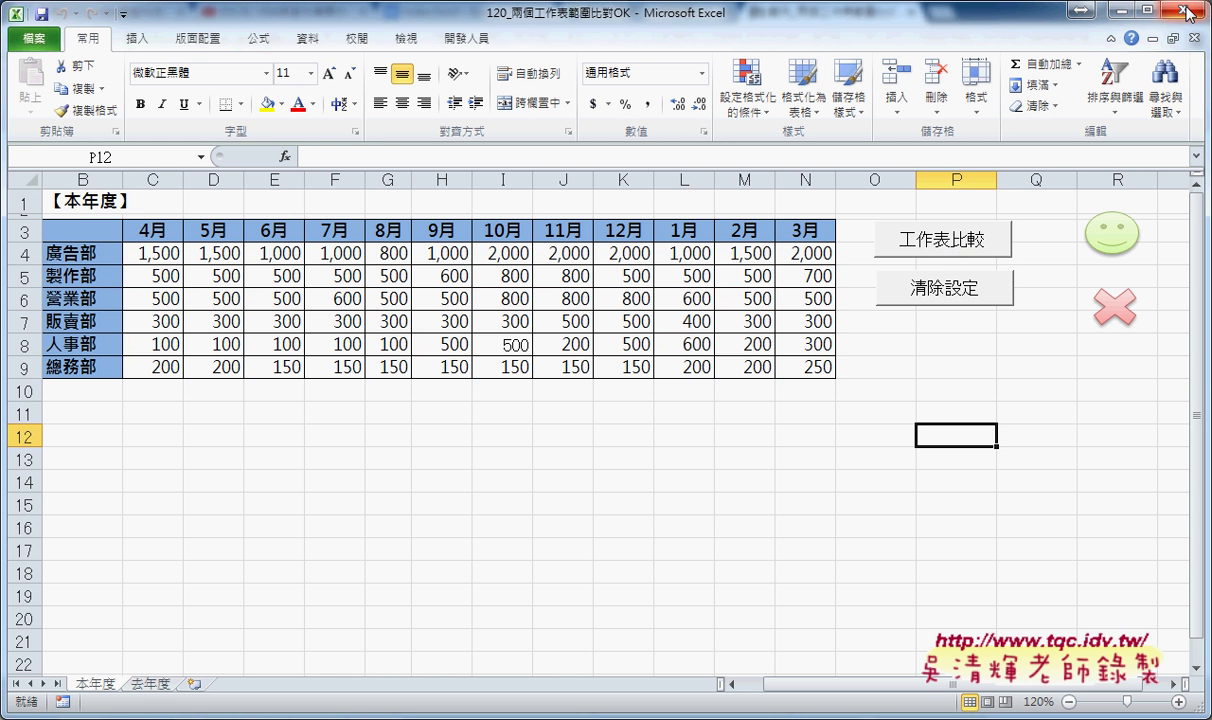
pyautogui.click(690, 451)
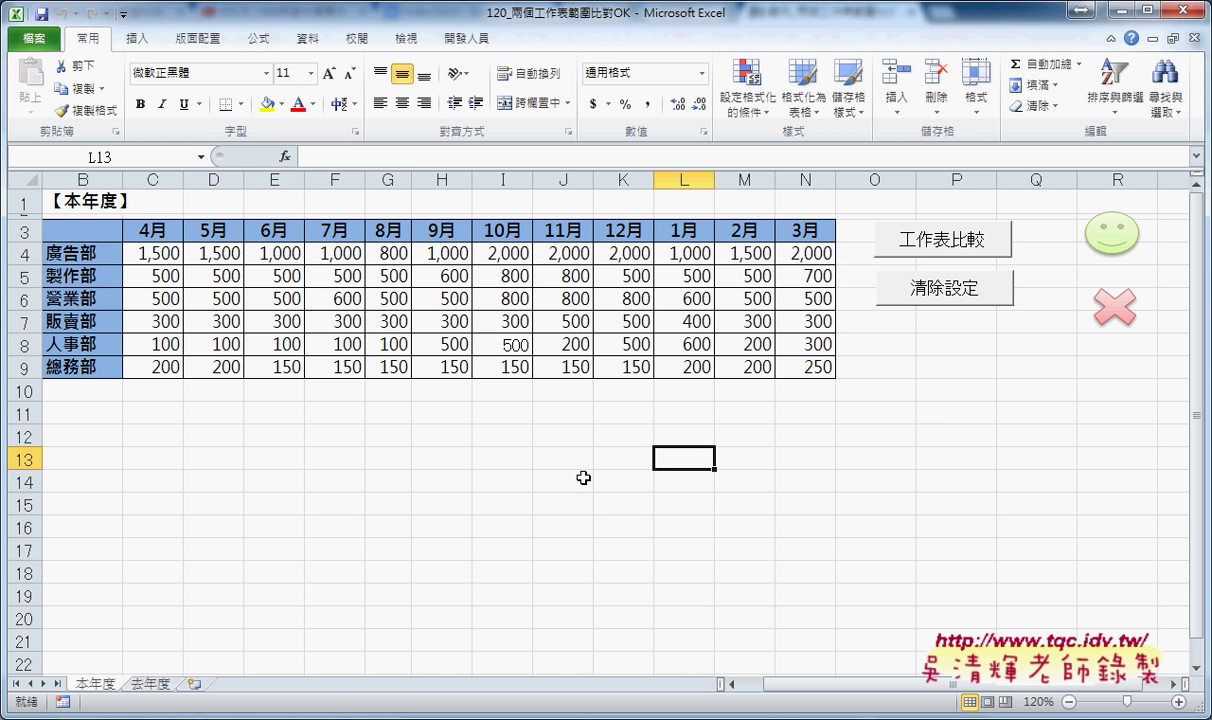
# Check the 去年度 sheet, then close the workbook without saving.
pyautogui.click(147, 684)
pyautogui.click(95, 684)
pyautogui.click(1193, 9)
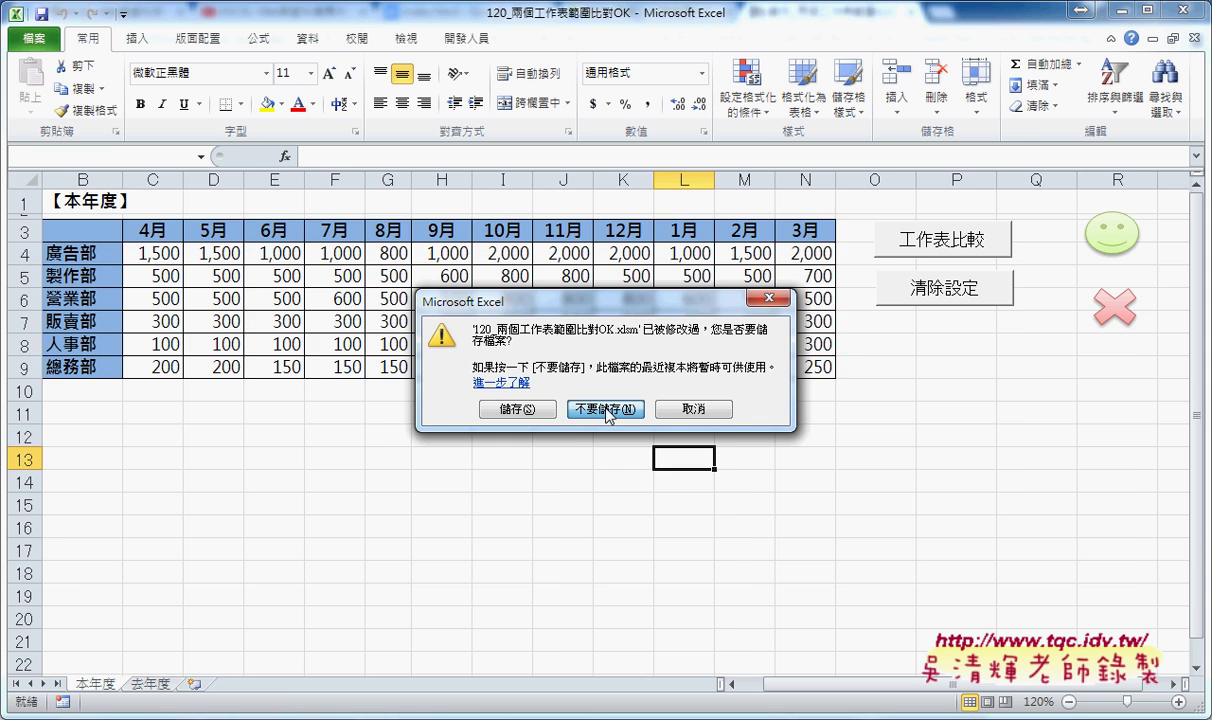
pyautogui.click(606, 410)
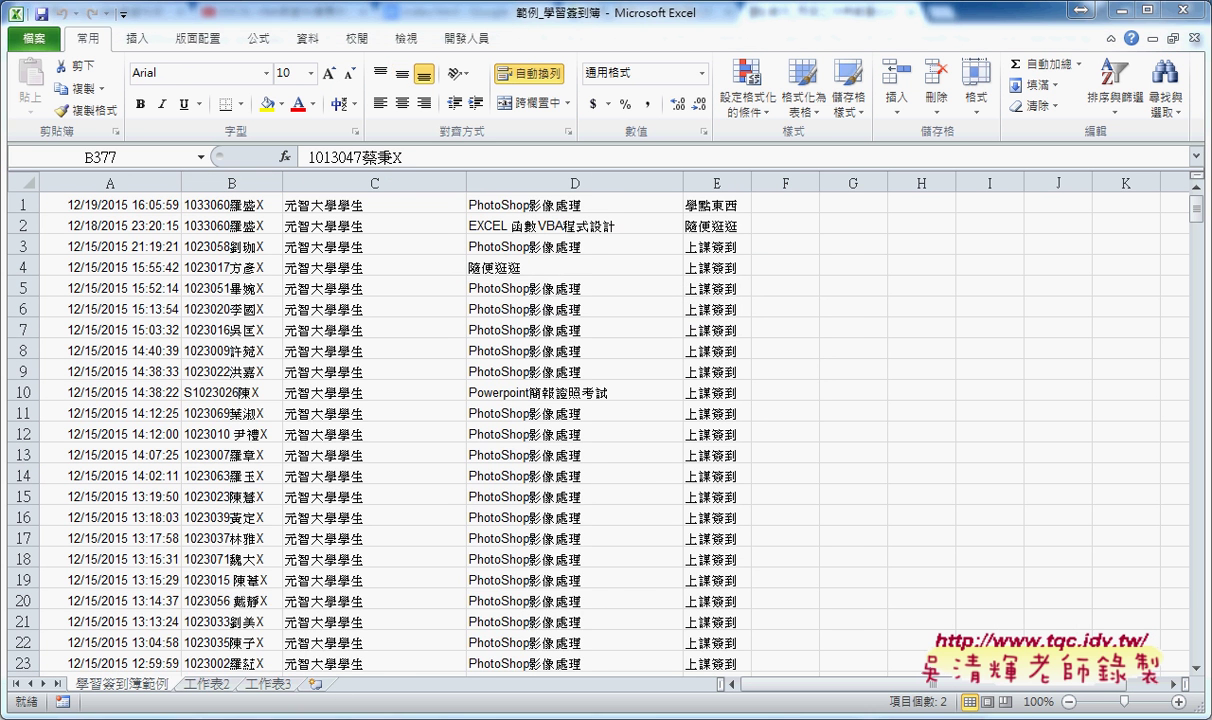
pyautogui.moveTo(300, 716)
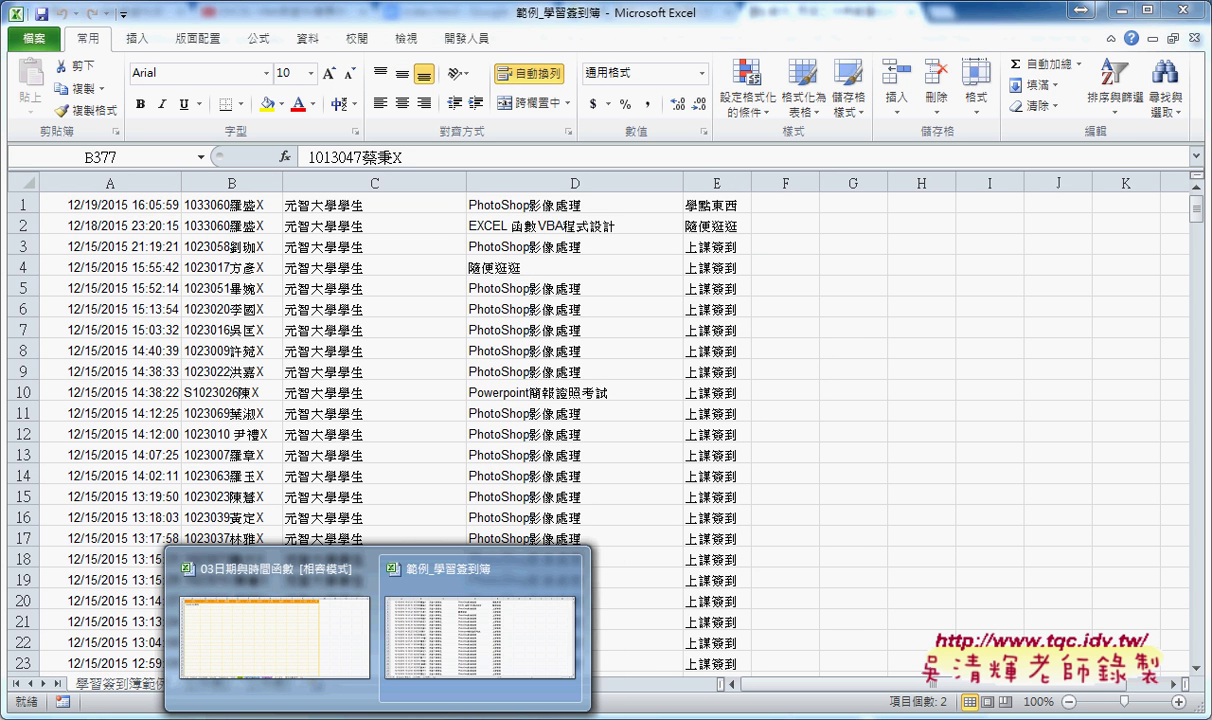
# Open the 完成檔 folder and launch the downloaded 120_兩個工作表範圍比對OK.xlsm from its Explorer folder.
pyautogui.click(365, 716)
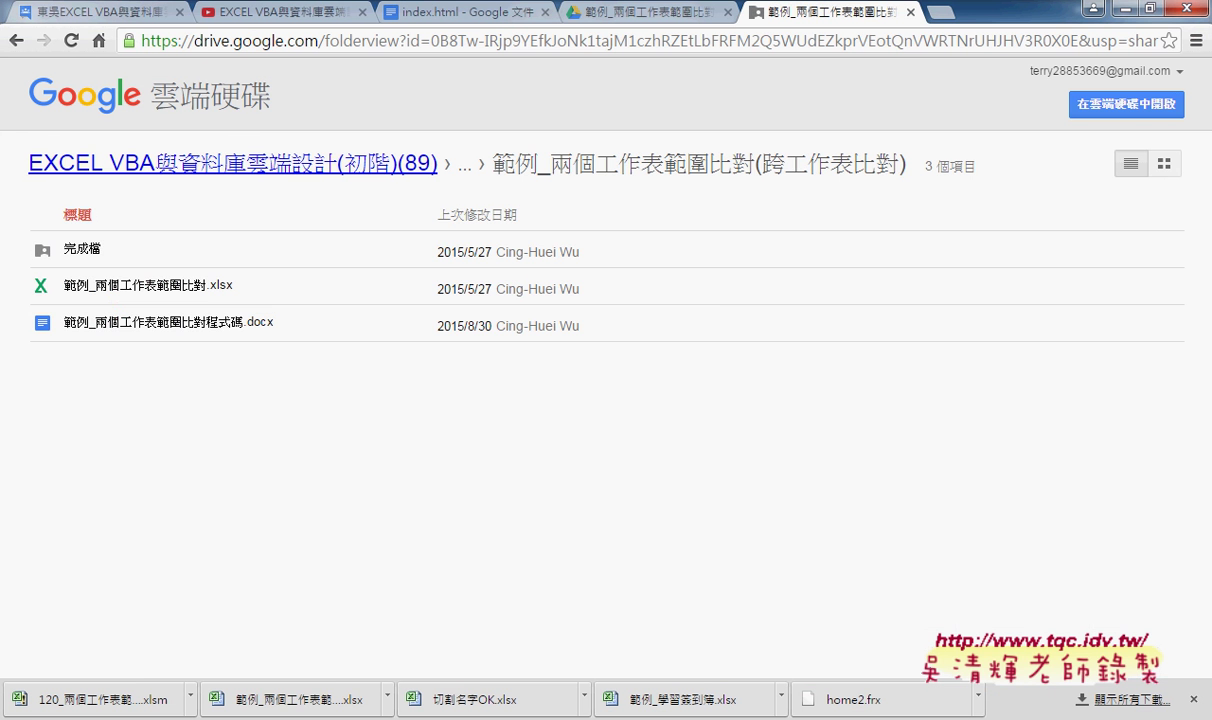
pyautogui.click(80, 248)
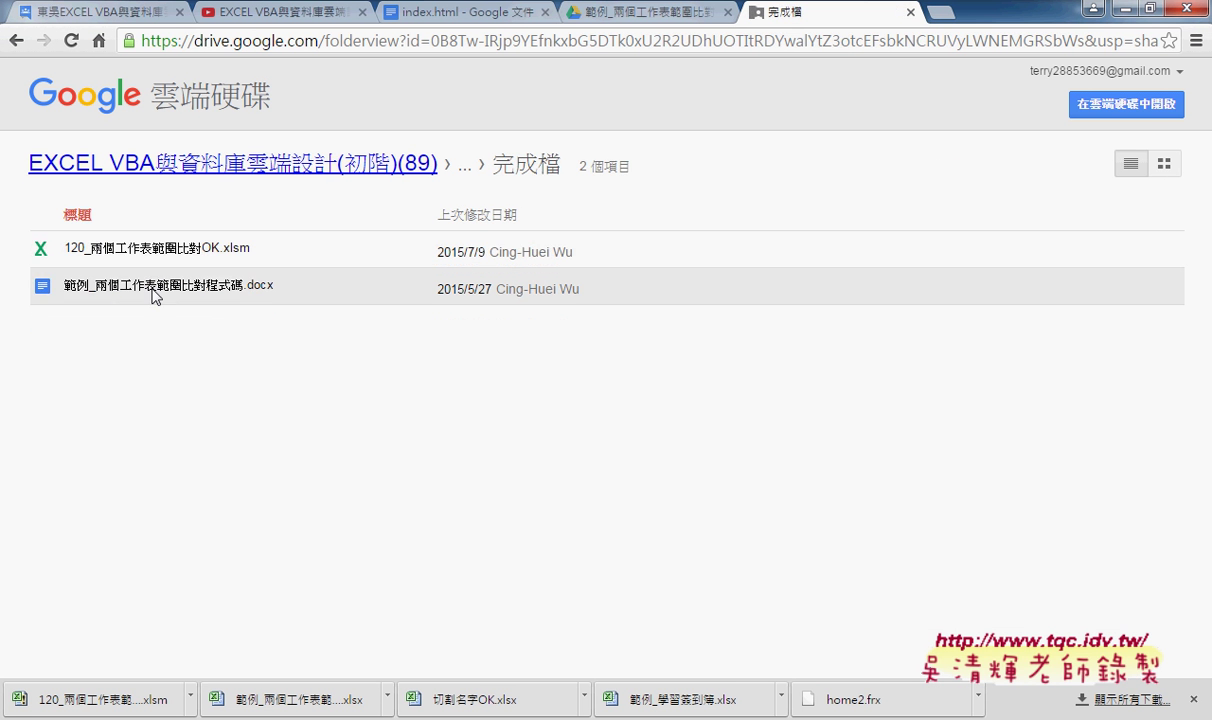
pyautogui.click(190, 699)
pyautogui.click(256, 560)
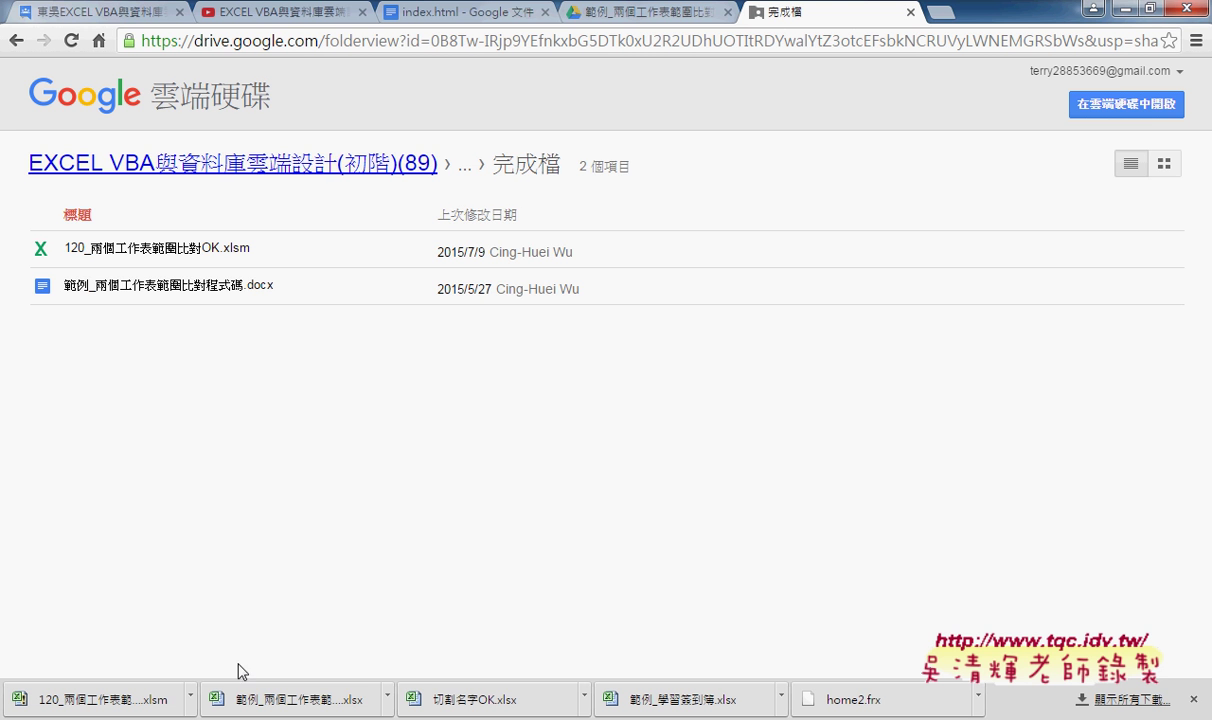
pyautogui.click(193, 697)
pyautogui.click(240, 633)
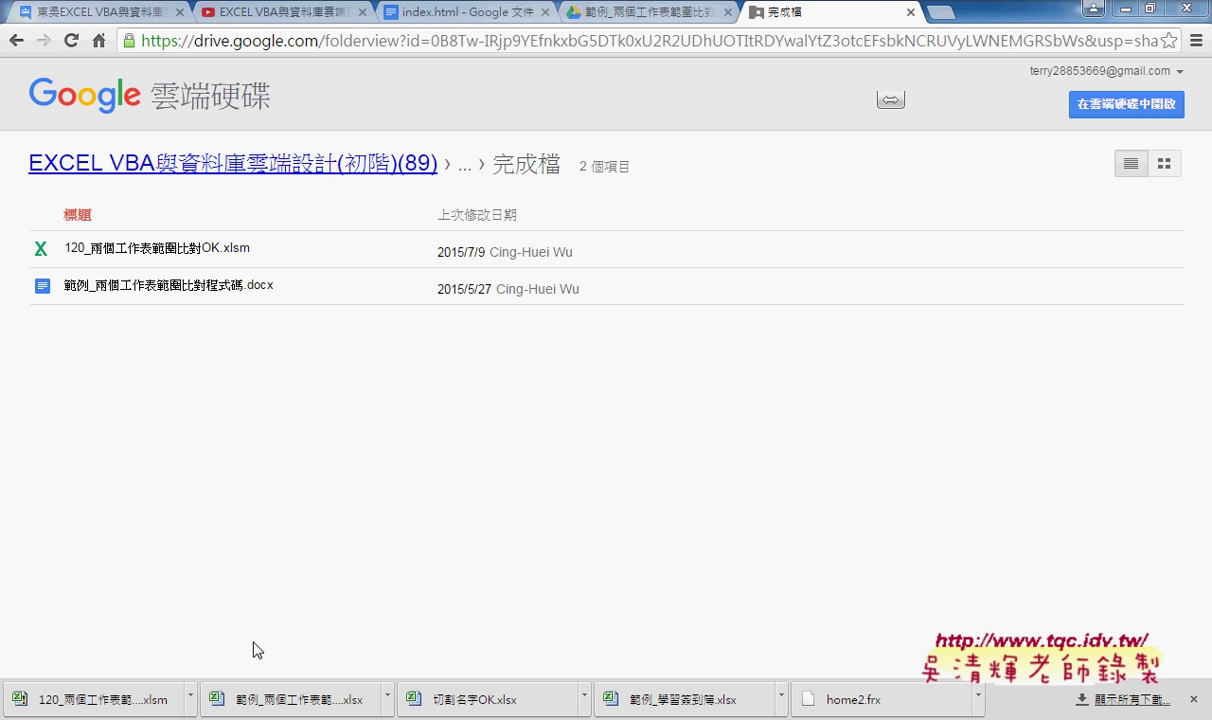
pyautogui.doubleClick(545, 249)
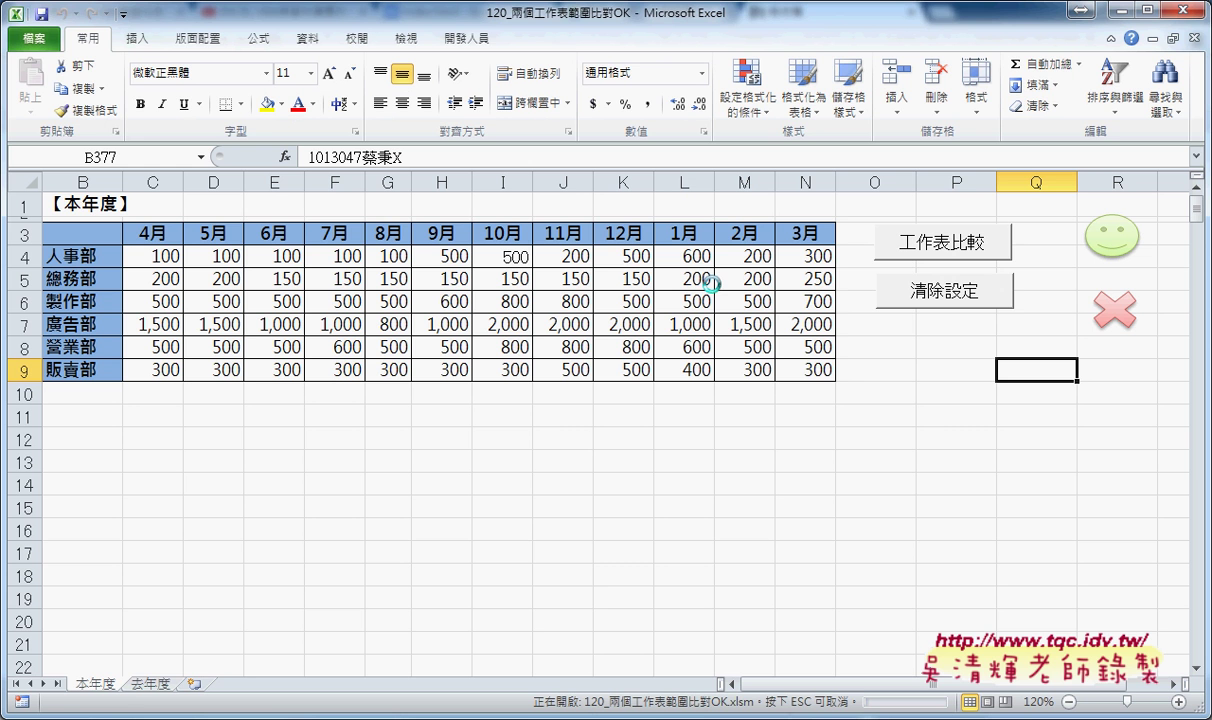
# Run 工作表比較 on 本年度 and view the 去年度-value comment on a red cell like I4.
pyautogui.click(150, 684)
pyautogui.click(97, 684)
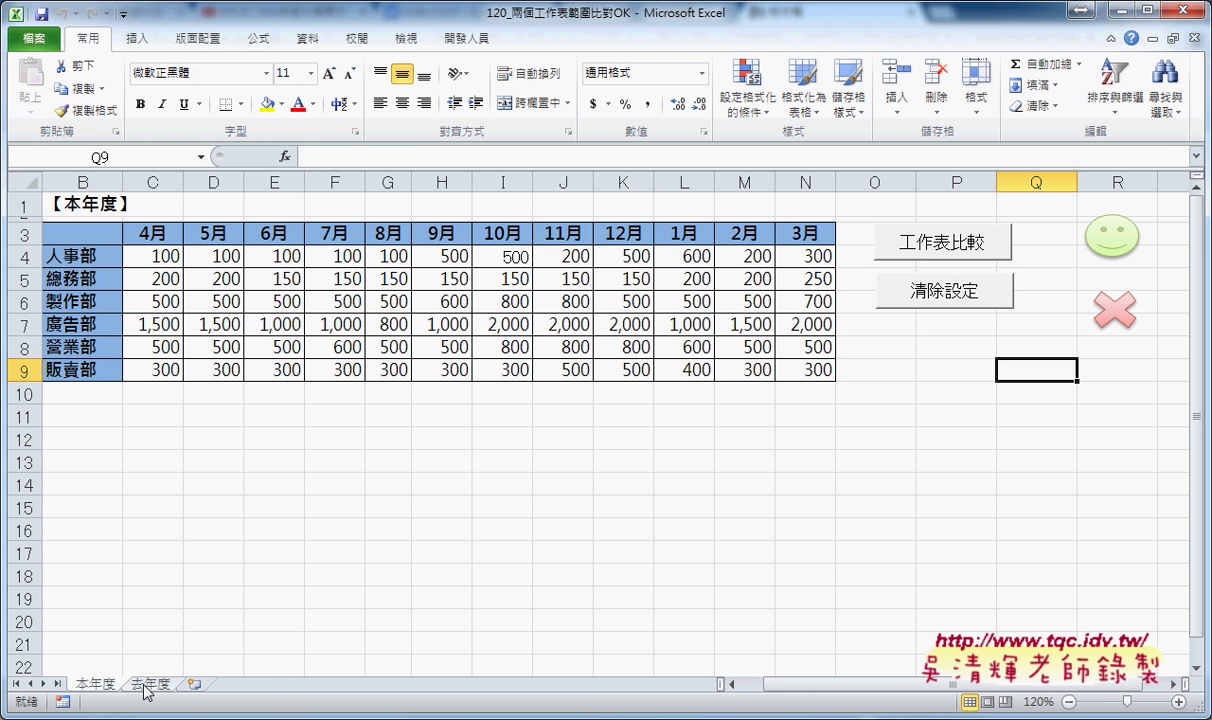
pyautogui.click(951, 255)
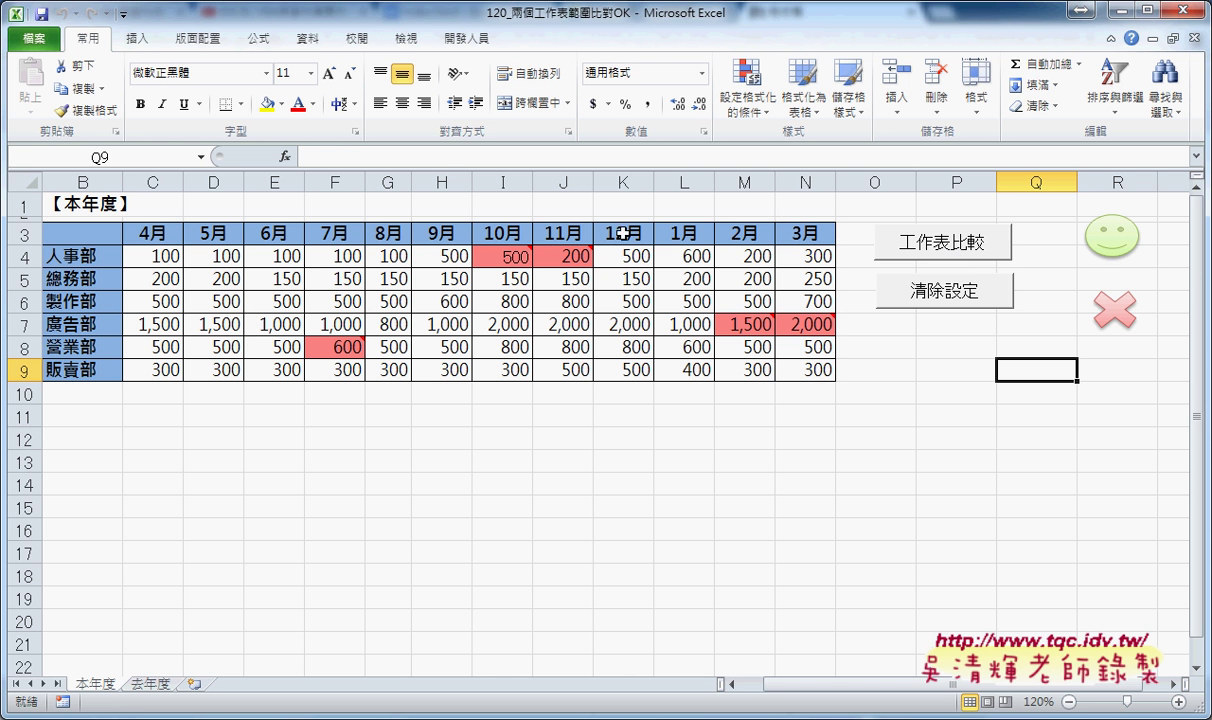
pyautogui.moveTo(513, 257)
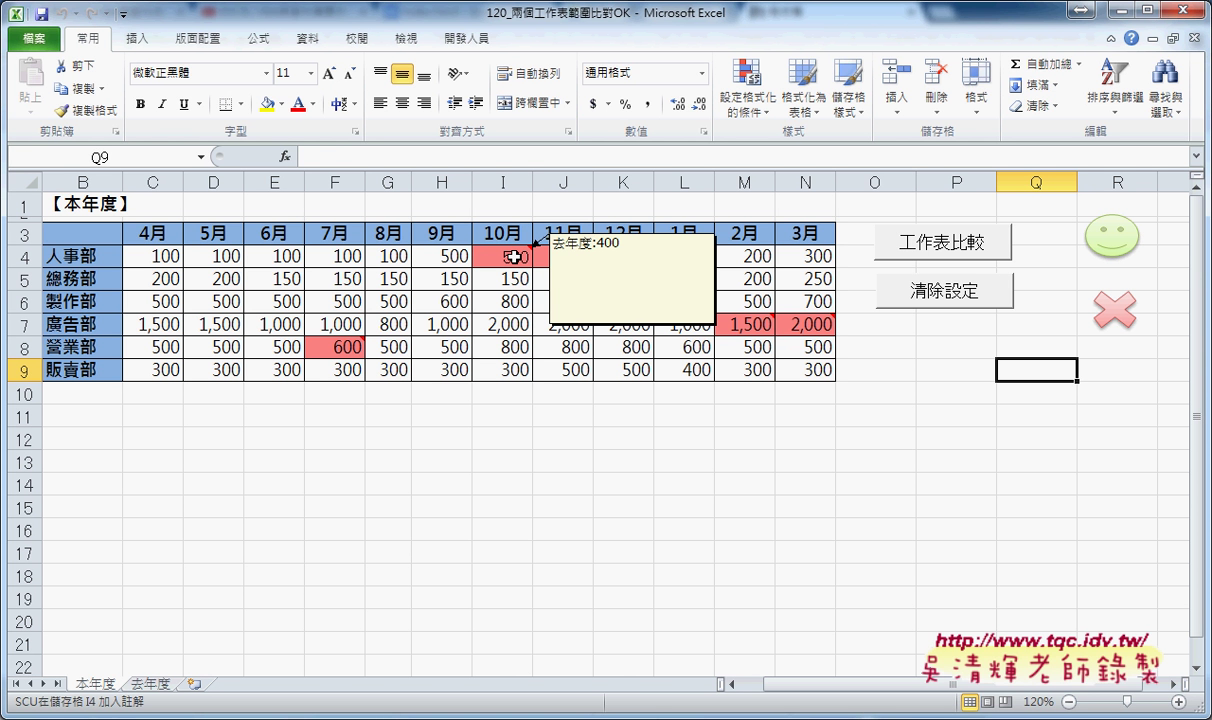
# Alternate 清除設定 and 工作表比較 several times, finishing with the red shading cleared.
pyautogui.click(925, 297)
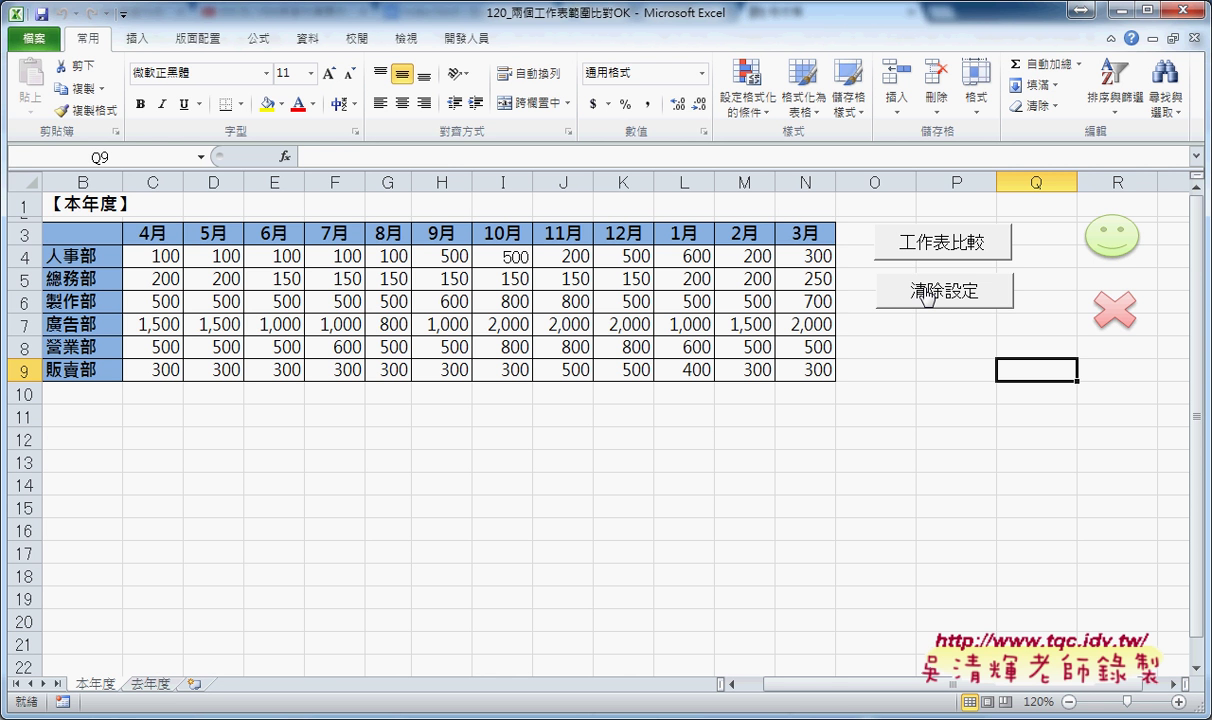
pyautogui.click(1103, 237)
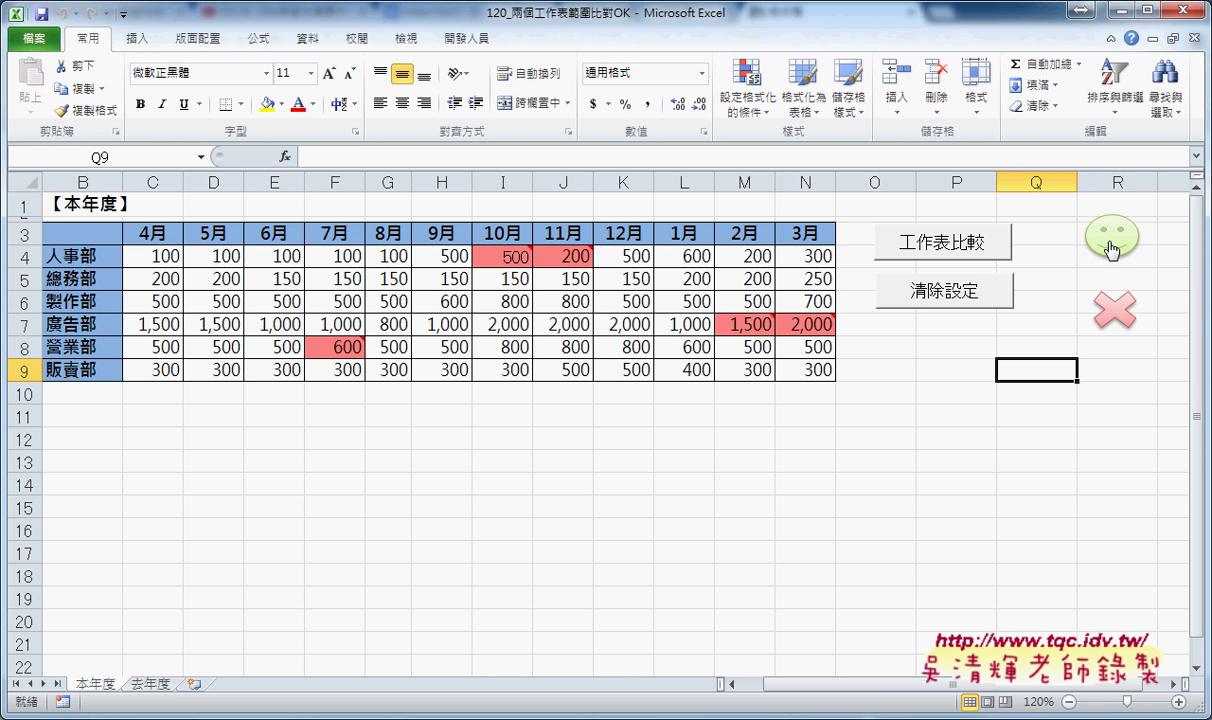
pyautogui.click(1117, 318)
pyautogui.click(1110, 240)
pyautogui.click(1117, 318)
pyautogui.click(978, 258)
pyautogui.click(964, 300)
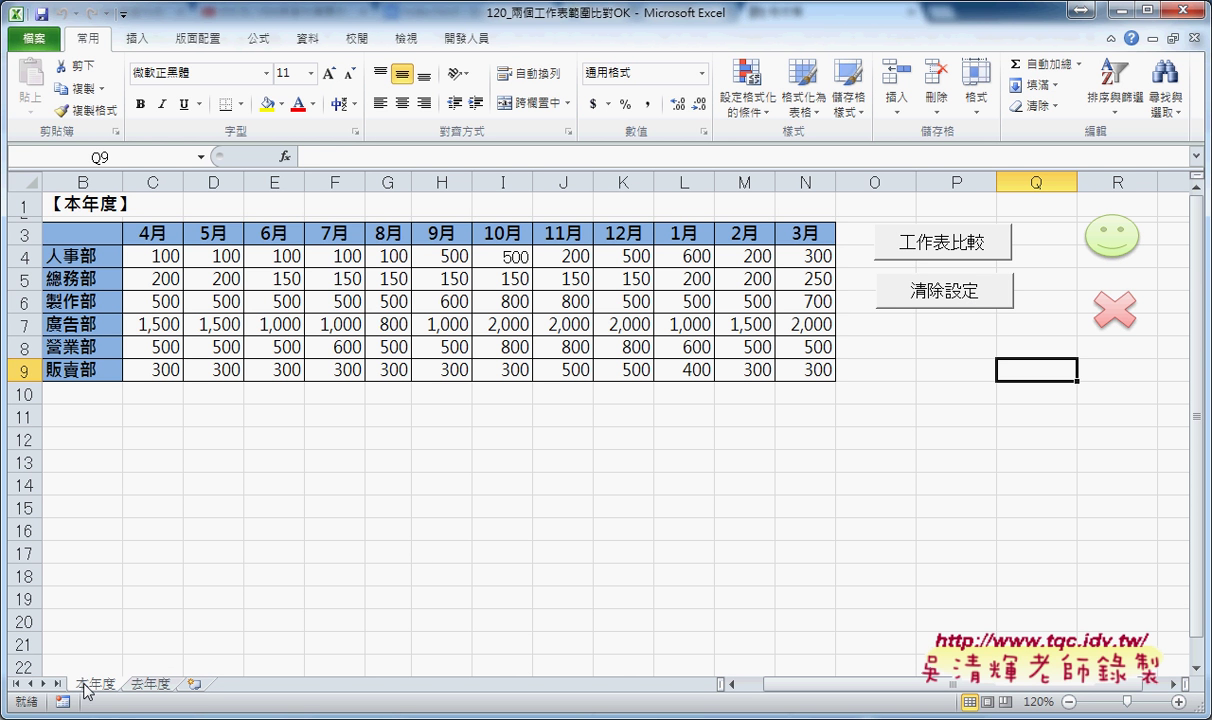
pyautogui.click(156, 685)
pyautogui.click(95, 685)
pyautogui.moveTo(152, 180)
pyautogui.mouseDown()
pyautogui.moveTo(674, 156)
pyautogui.moveTo(822, 162)
pyautogui.mouseUp()
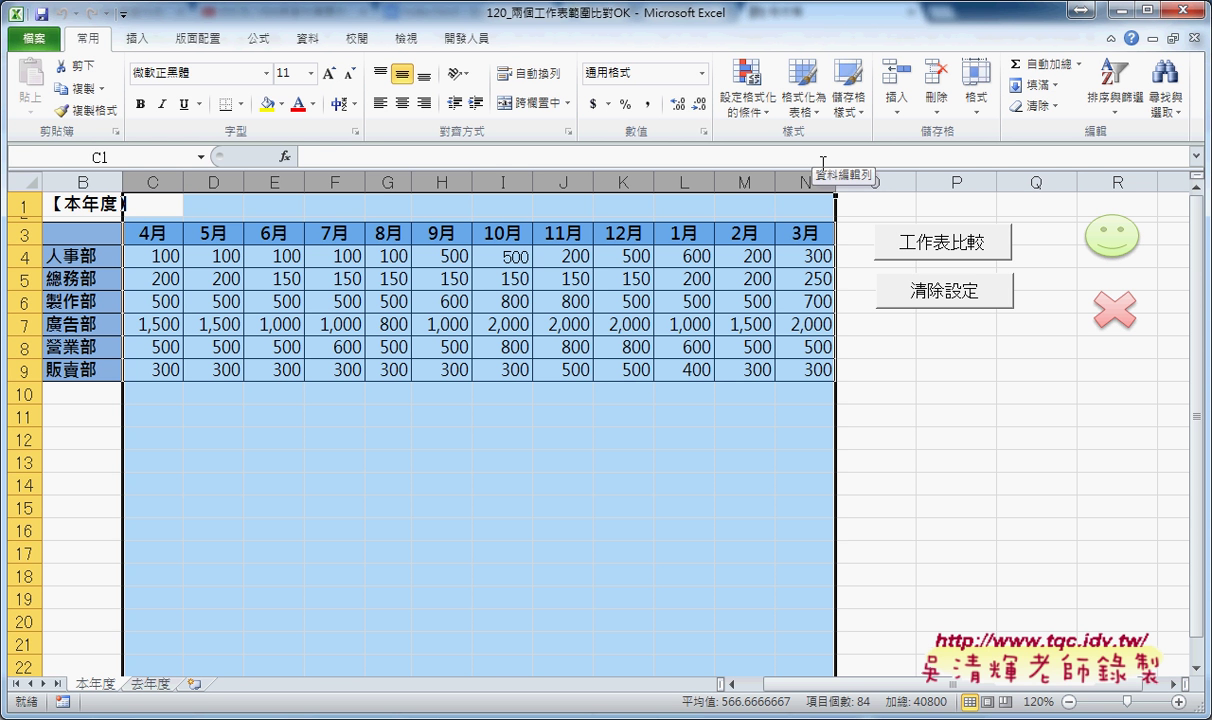
pyautogui.moveTo(152, 255)
pyautogui.mouseDown()
pyautogui.moveTo(507, 348)
pyautogui.moveTo(818, 366)
pyautogui.mouseUp()
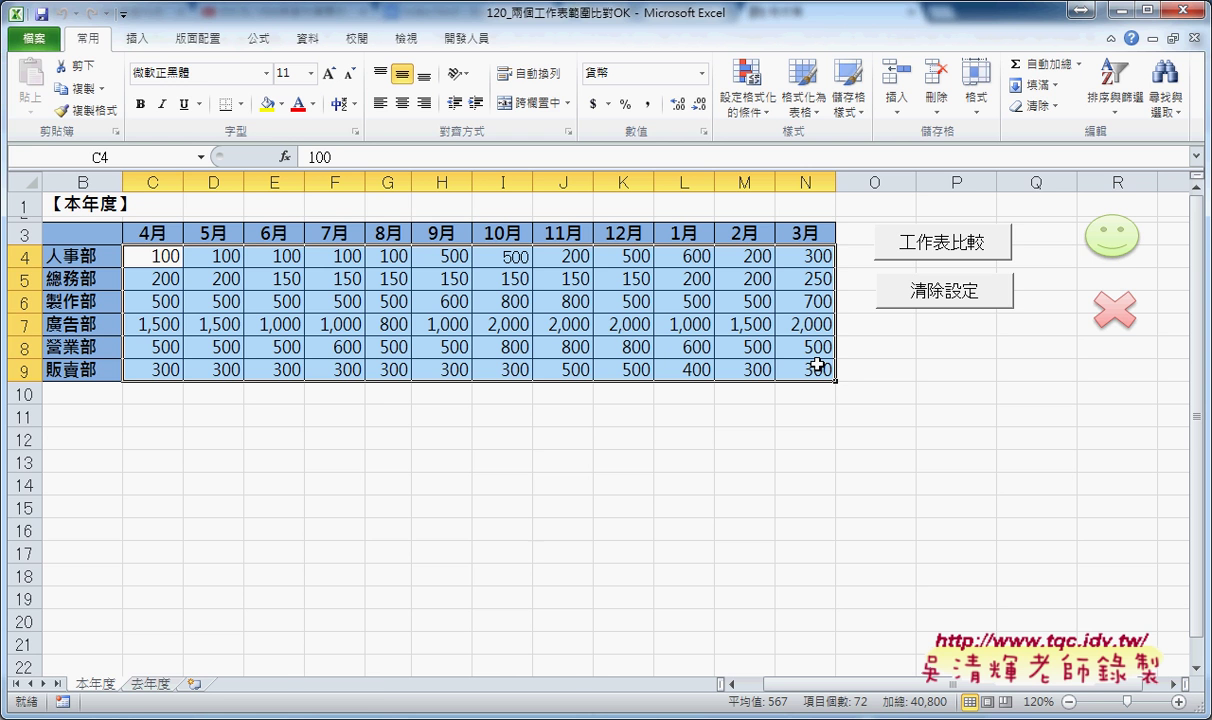
# In Chrome, go from the course folder through _雲端白板畫面(2015) > 其他補充範例(89) > 01_入門 to the comparison example.
pyautogui.hotkey('alt', 'Tab')
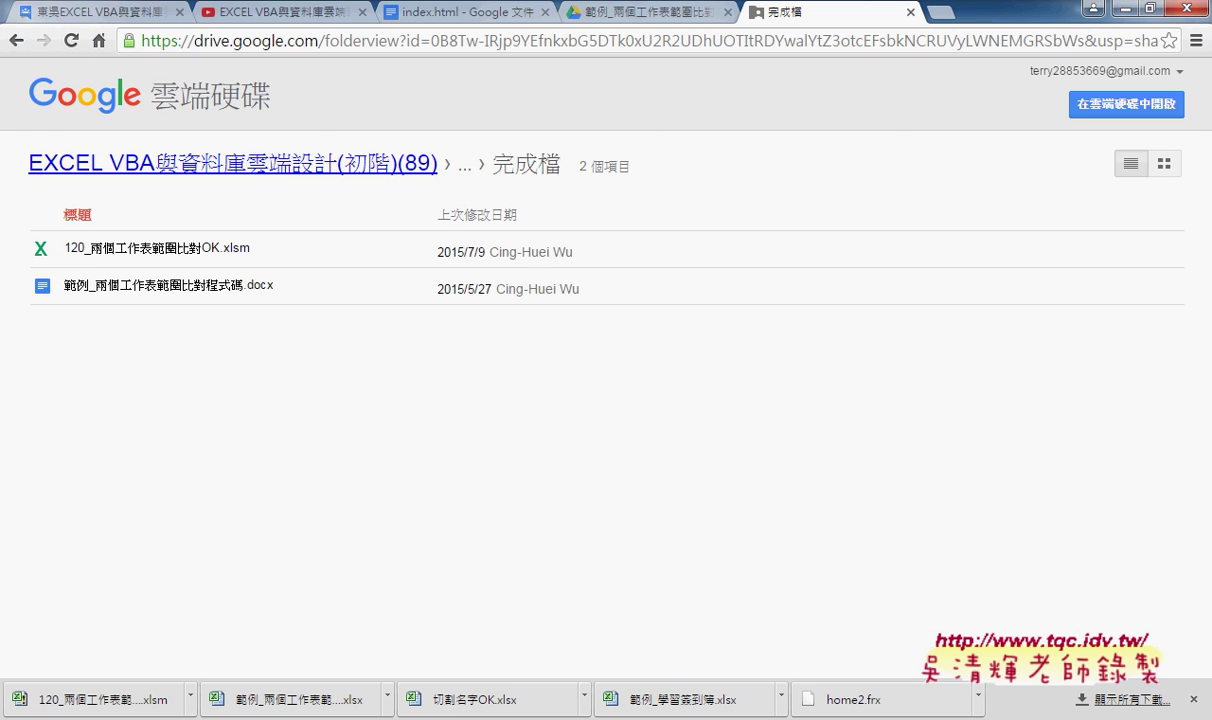
pyautogui.click(212, 160)
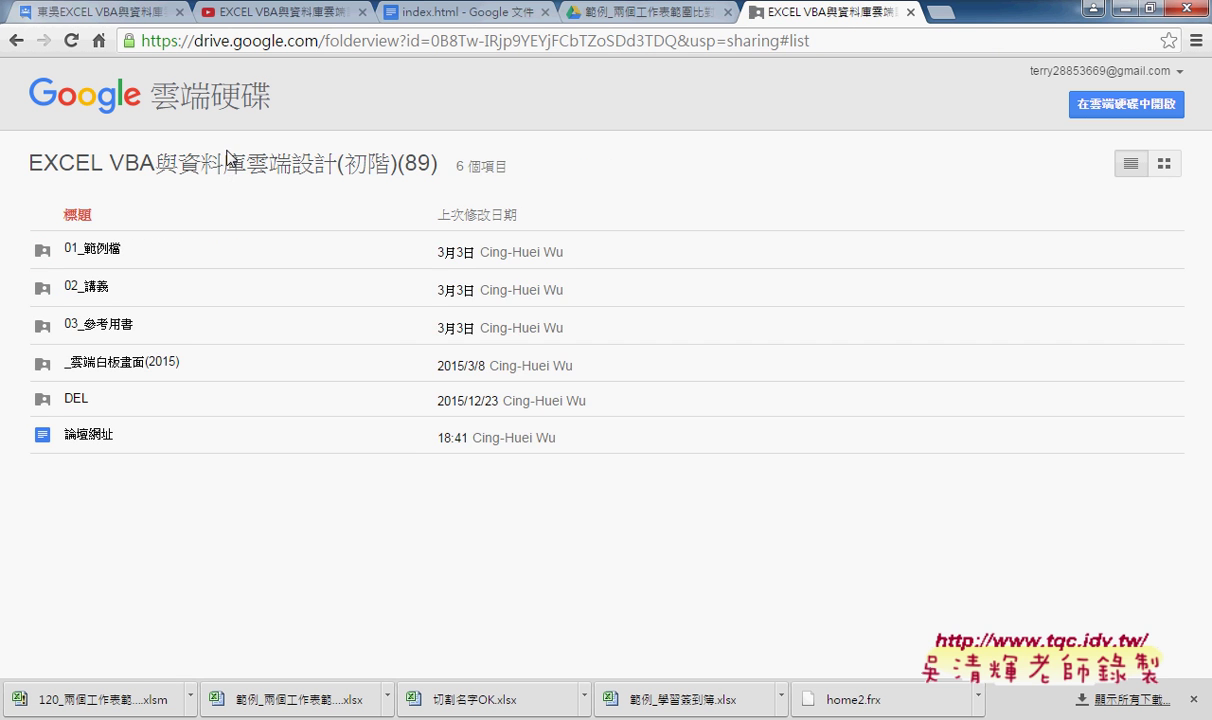
pyautogui.click(167, 363)
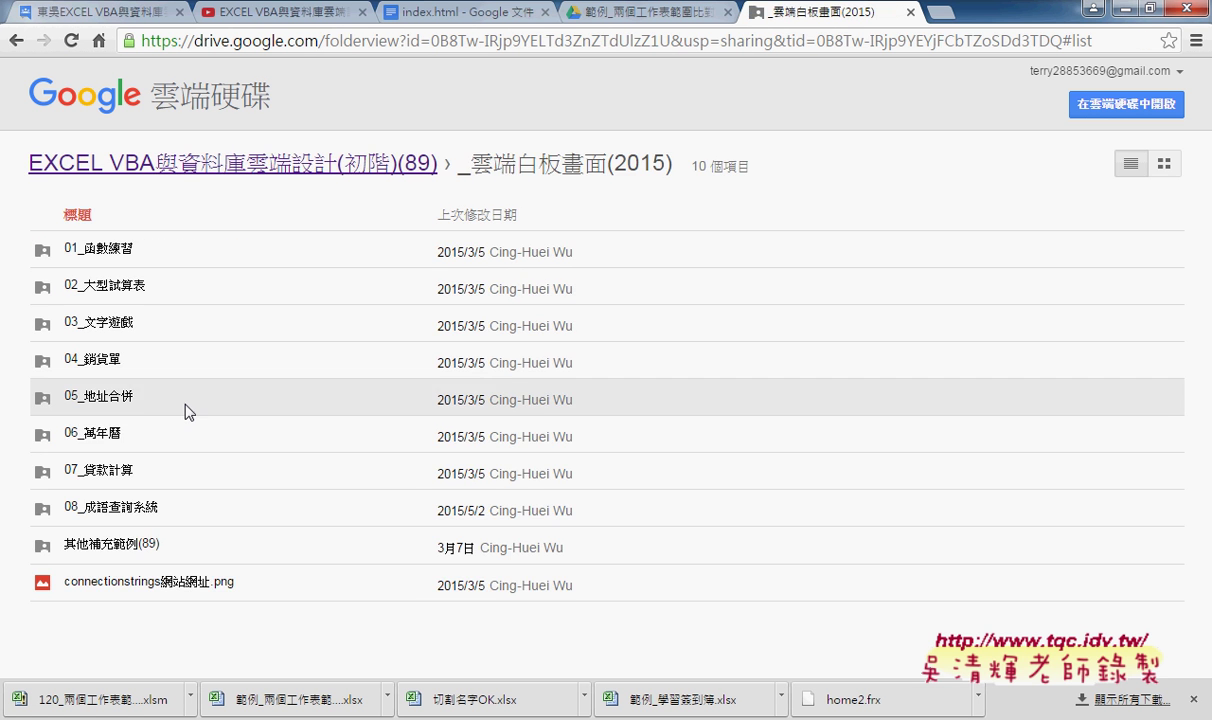
pyautogui.click(140, 545)
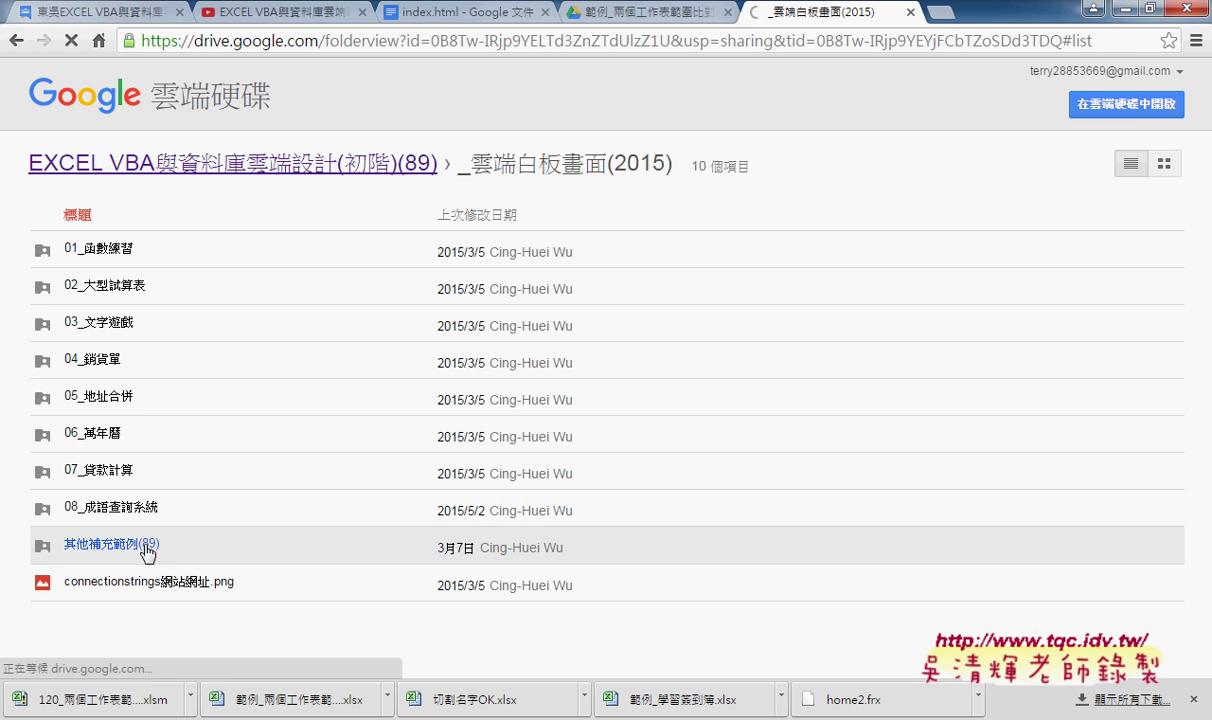
pyautogui.click(107, 251)
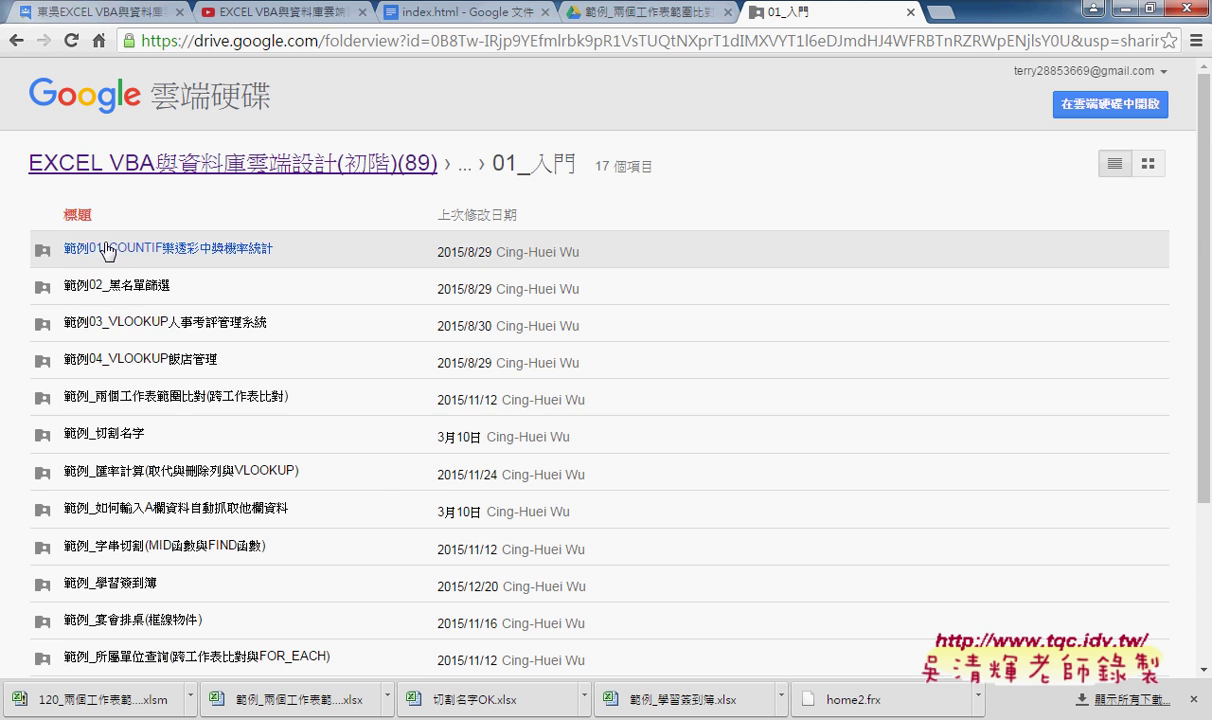
pyautogui.click(174, 403)
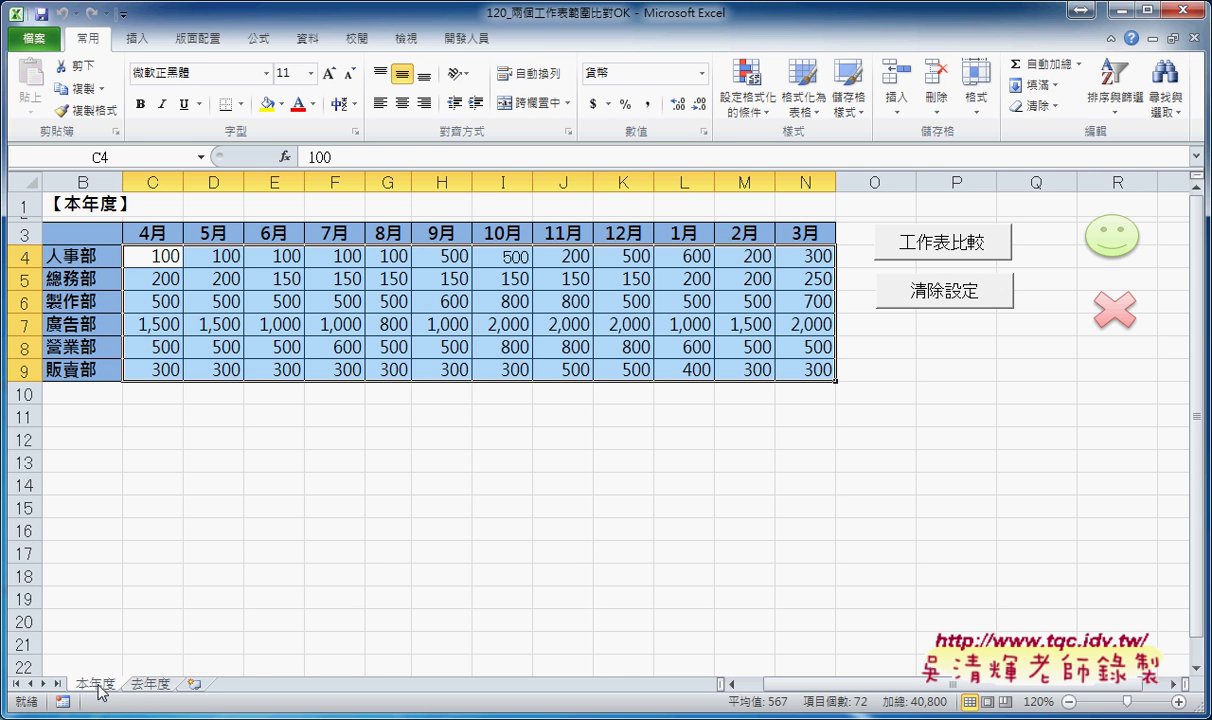
# Glance at the 去年度 sheet, return to 本年度, and select columns C through I.
pyautogui.click(148, 684)
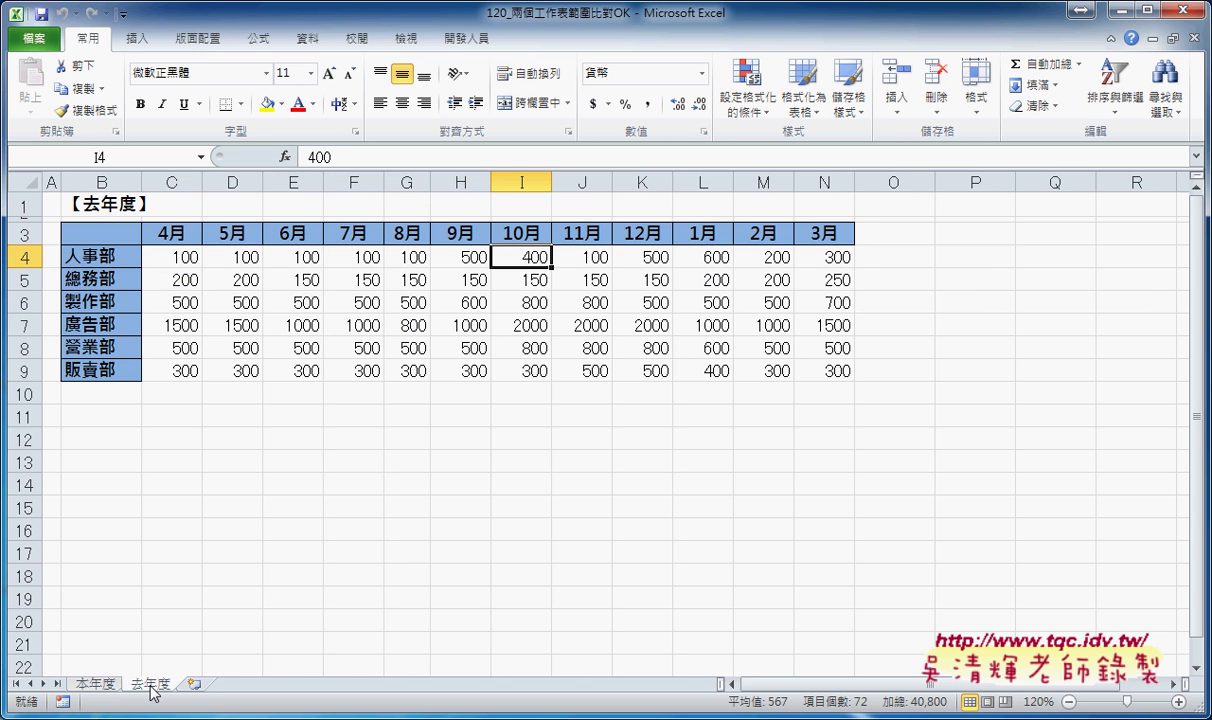
pyautogui.click(90, 684)
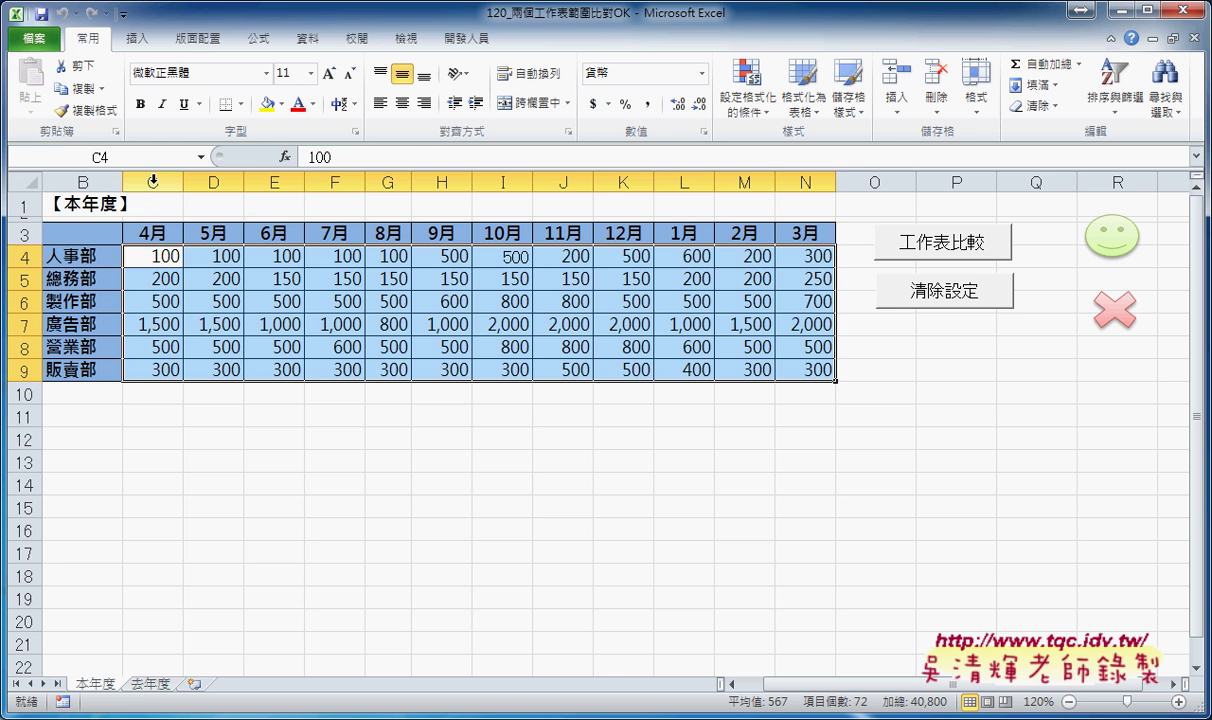
pyautogui.moveTo(152, 181)
pyautogui.mouseDown()
pyautogui.moveTo(477, 162)
pyautogui.moveTo(791, 165)
pyautogui.mouseUp()
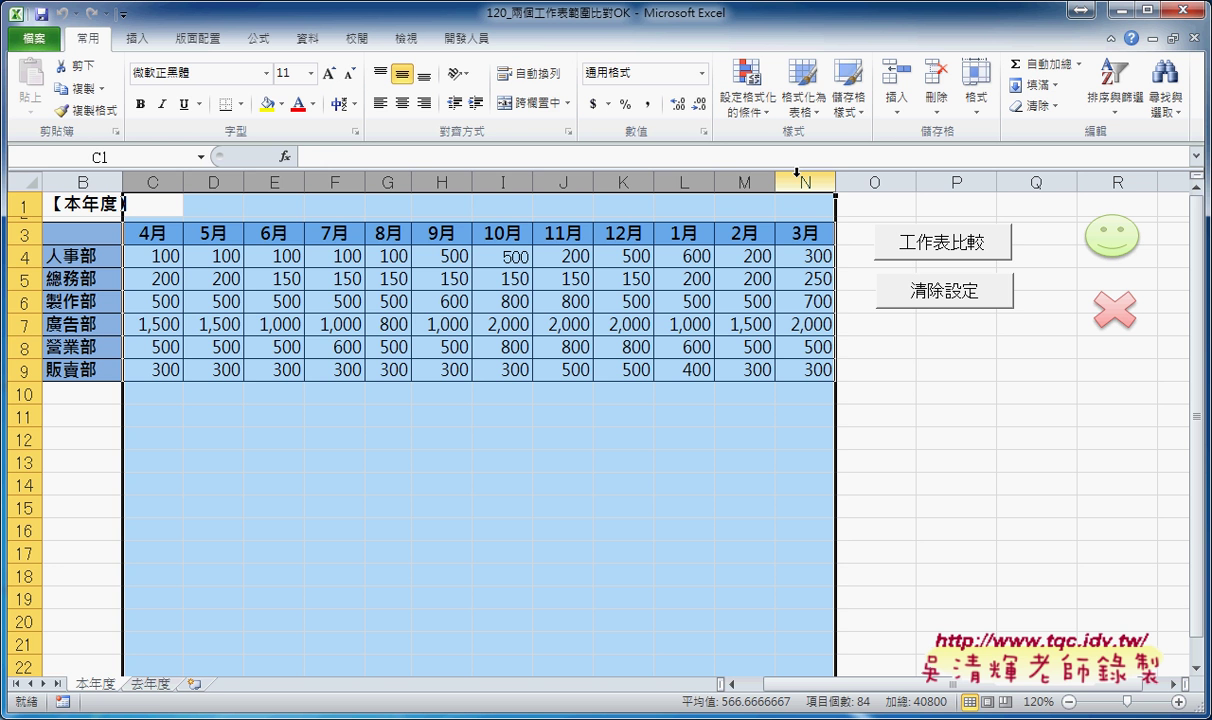
# Open the 工作表比較 button's assigned macro in the VBA editor via 指定巨集 > 編輯.
pyautogui.rightClick(928, 236)
pyautogui.click(980, 394)
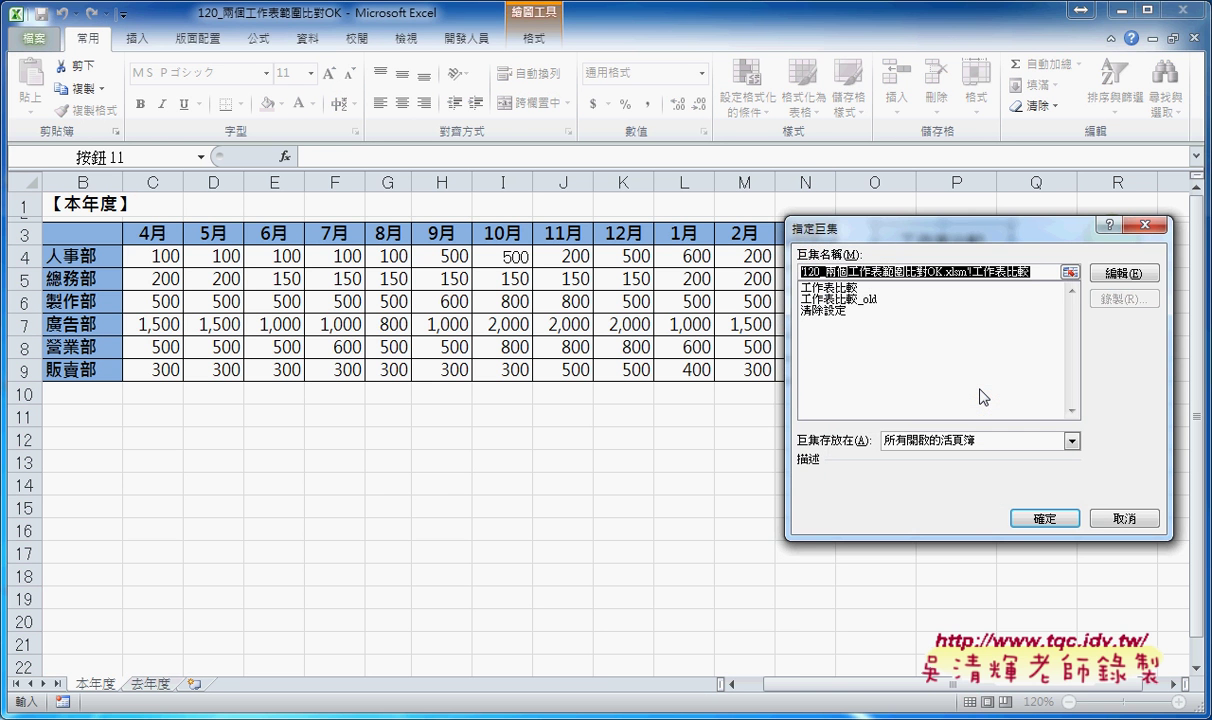
pyautogui.click(1065, 260)
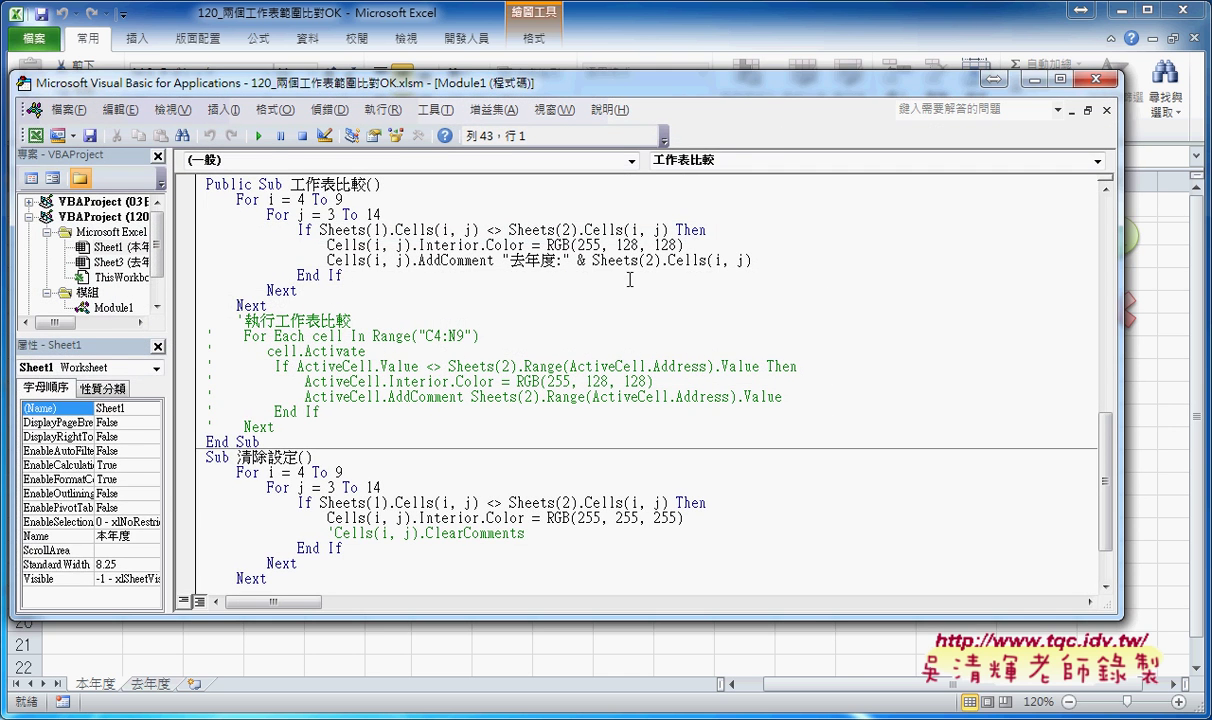
# Select the For j loop's end value 14 and reposition the code window over the sheet.
pyautogui.click(373, 214)
pyautogui.doubleClick(373, 214)
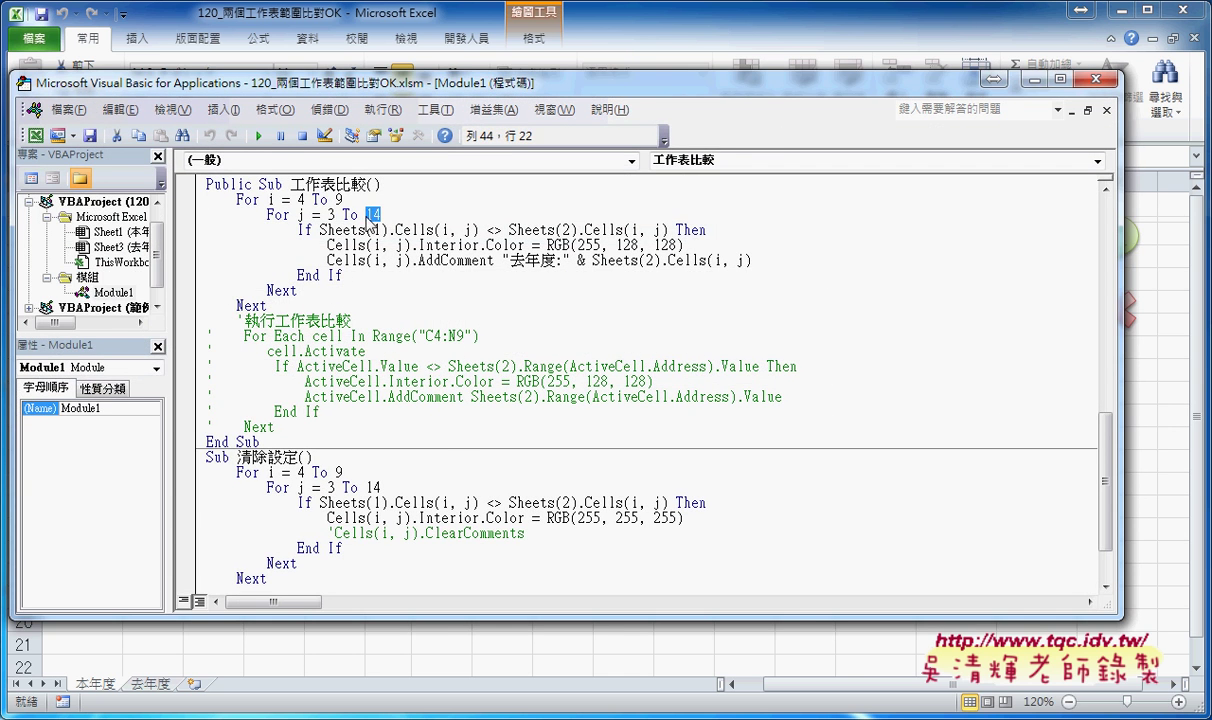
pyautogui.moveTo(467, 89); pyautogui.dragTo(652, 284)
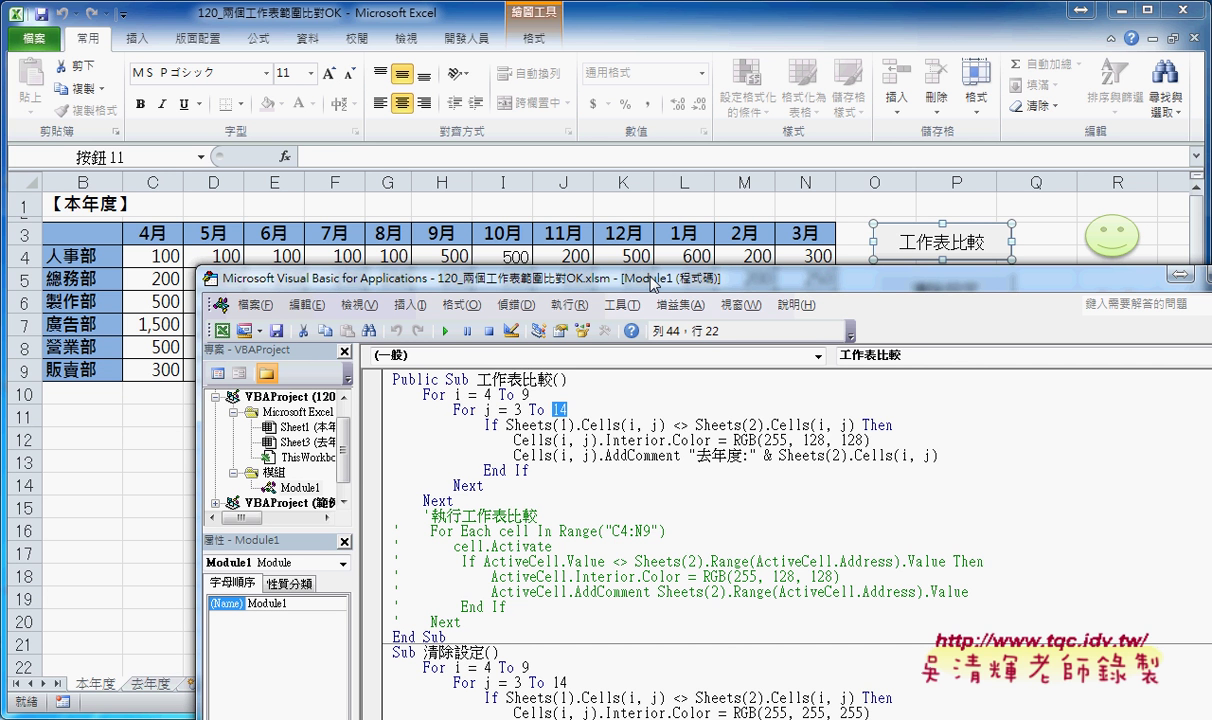
pyautogui.moveTo(650, 282); pyautogui.dragTo(598, 309)
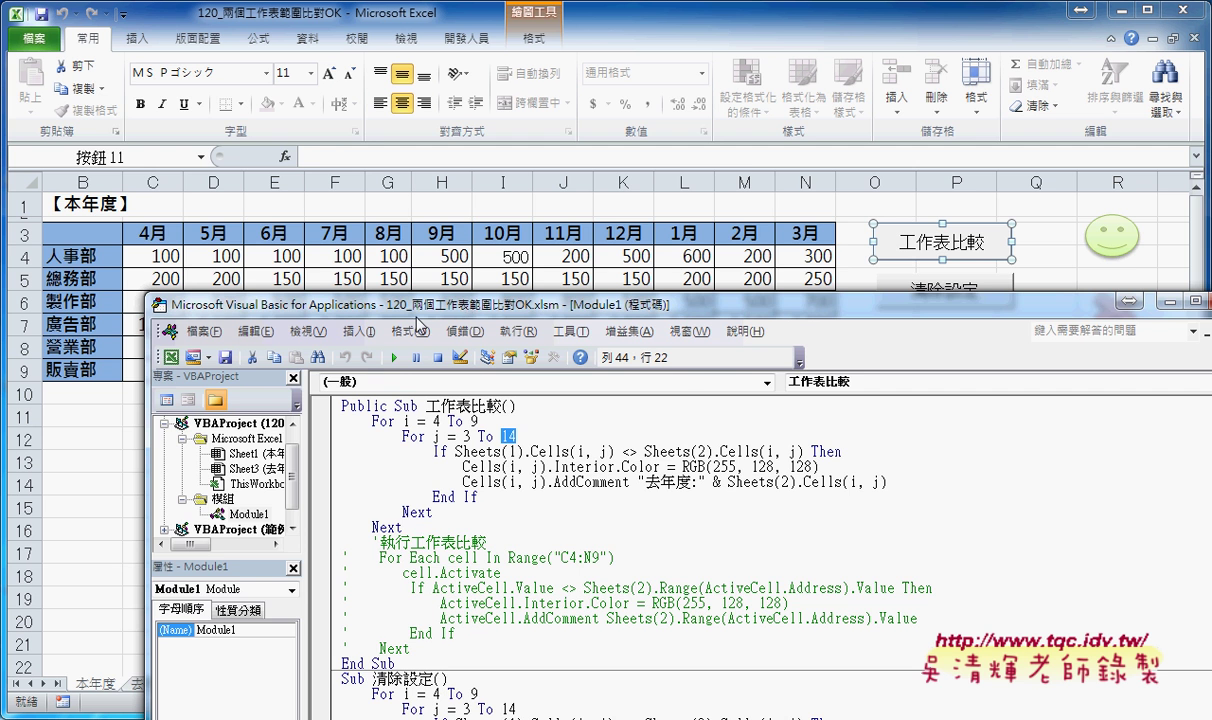
pyautogui.moveTo(415, 296)
pyautogui.mouseDown()
pyautogui.moveTo(406, 239)
pyautogui.moveTo(329, 105)
pyautogui.mouseUp()
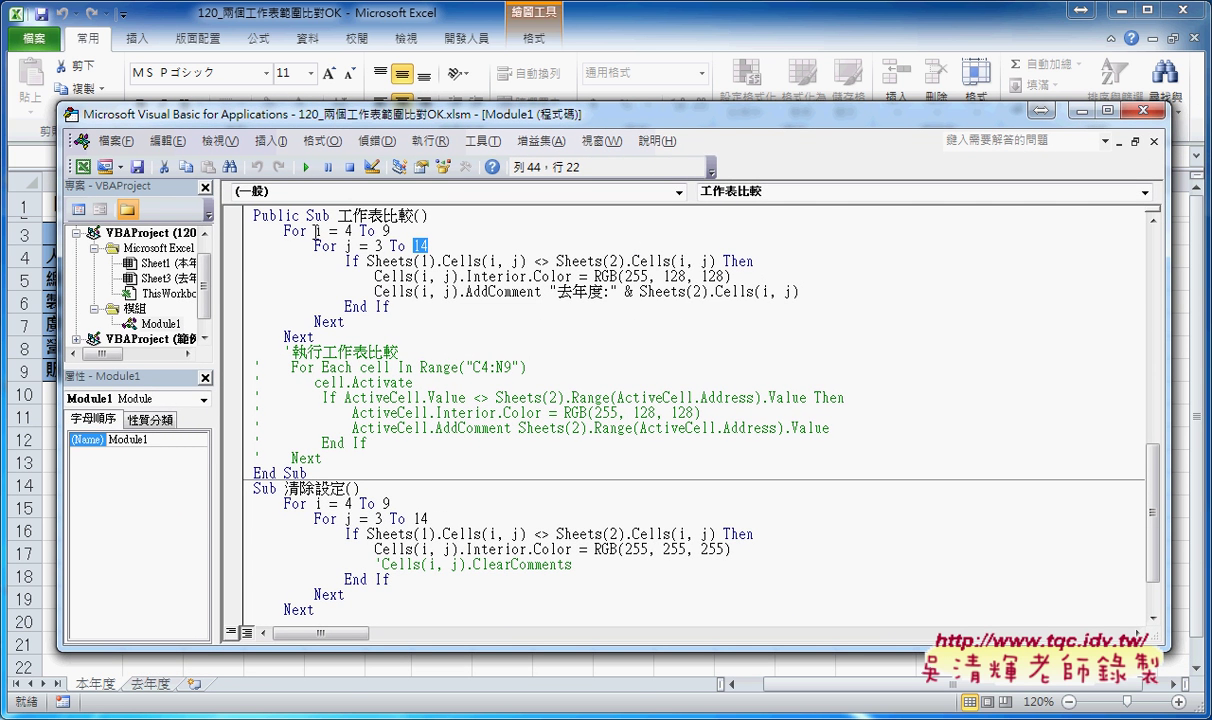
pyautogui.click(331, 240)
pyautogui.moveTo(354, 320); pyautogui.dragTo(258, 245)
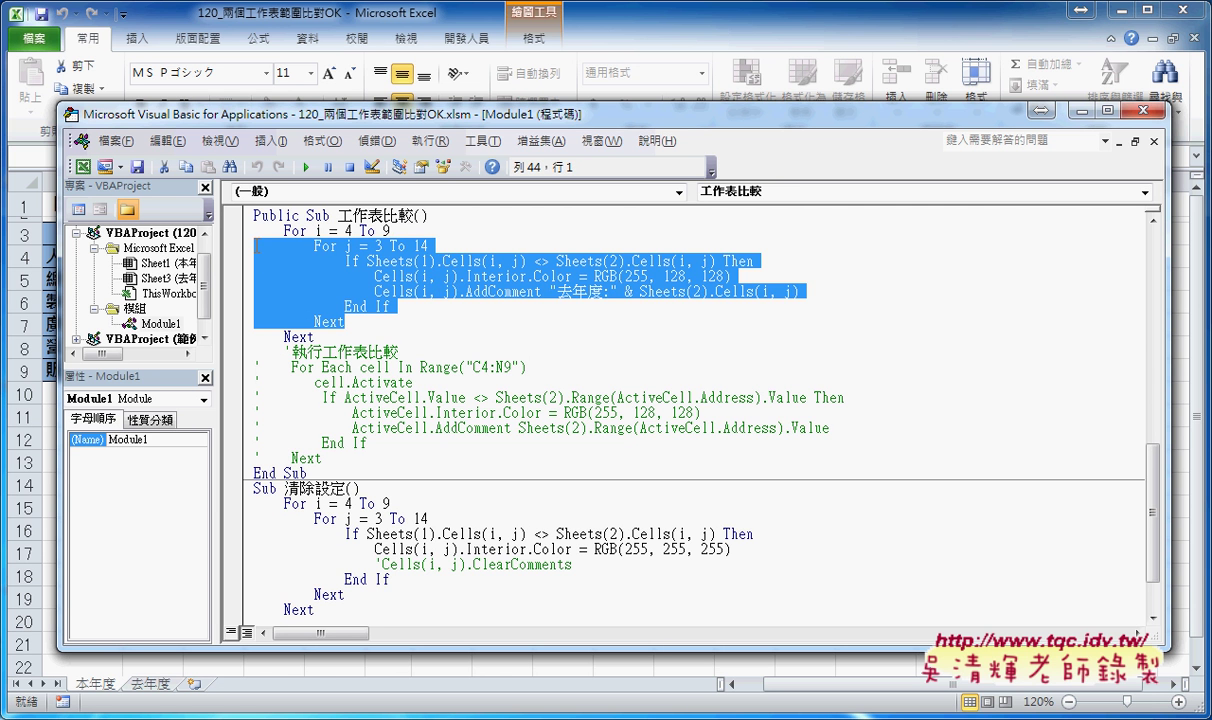
pyautogui.moveTo(397, 306); pyautogui.dragTo(256, 262)
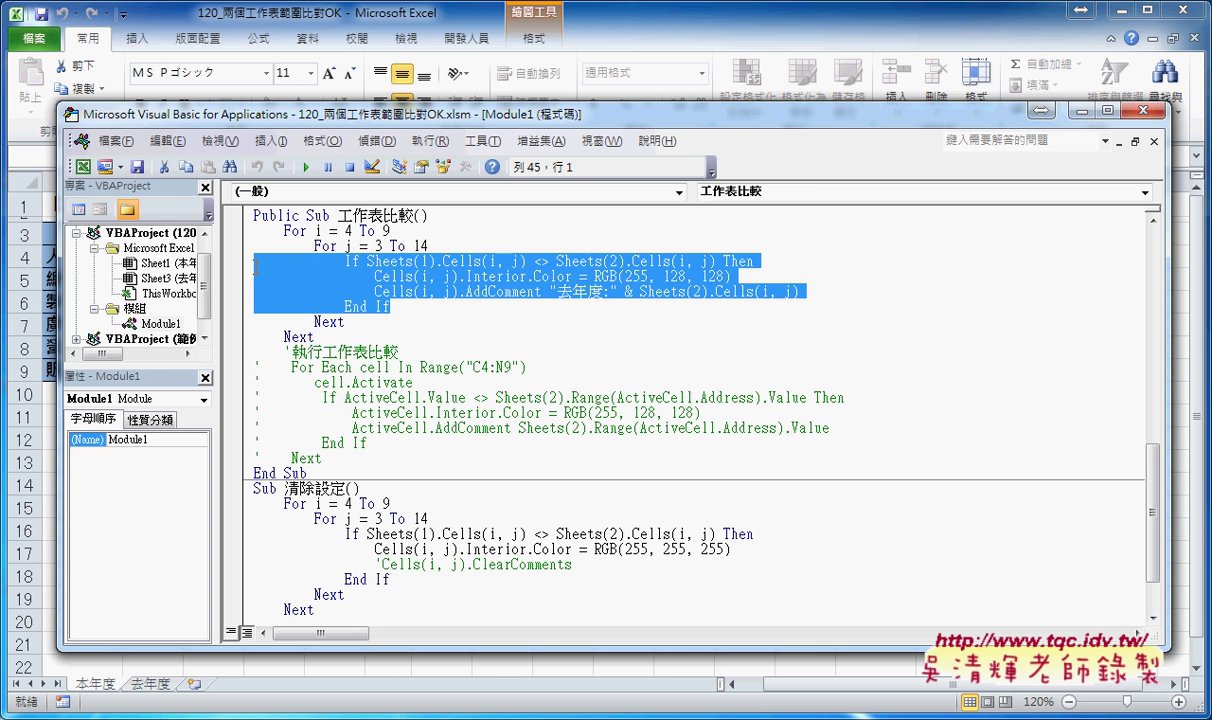
pyautogui.click(309, 245)
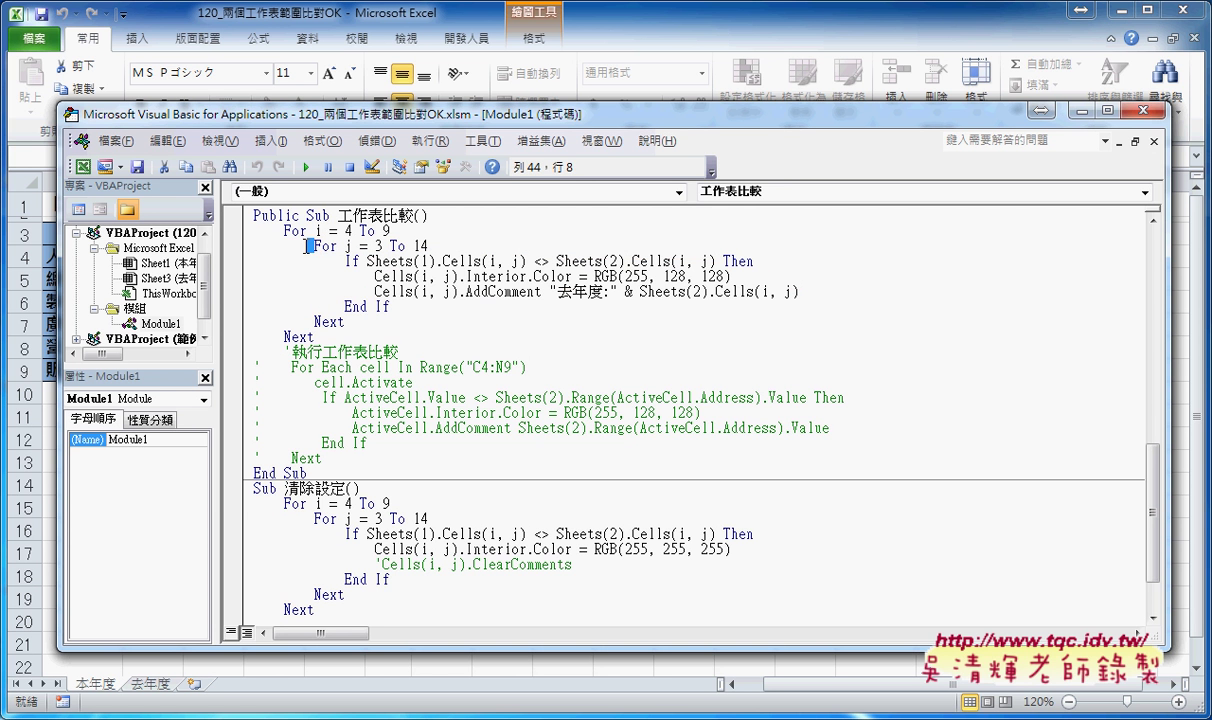
pyautogui.moveTo(308, 245); pyautogui.dragTo(286, 245)
pyautogui.press('Delete')
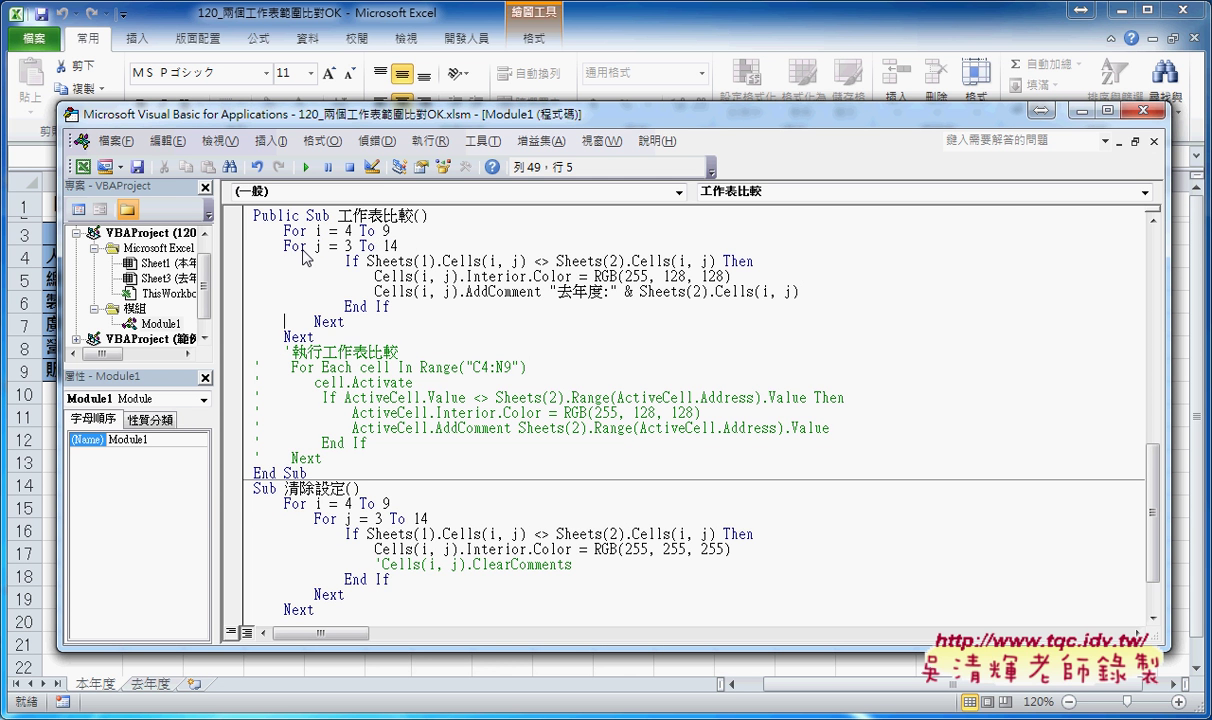
pyautogui.press('Delete')
pyautogui.press('Delete')
pyautogui.press('Delete')
pyautogui.click(291, 230)
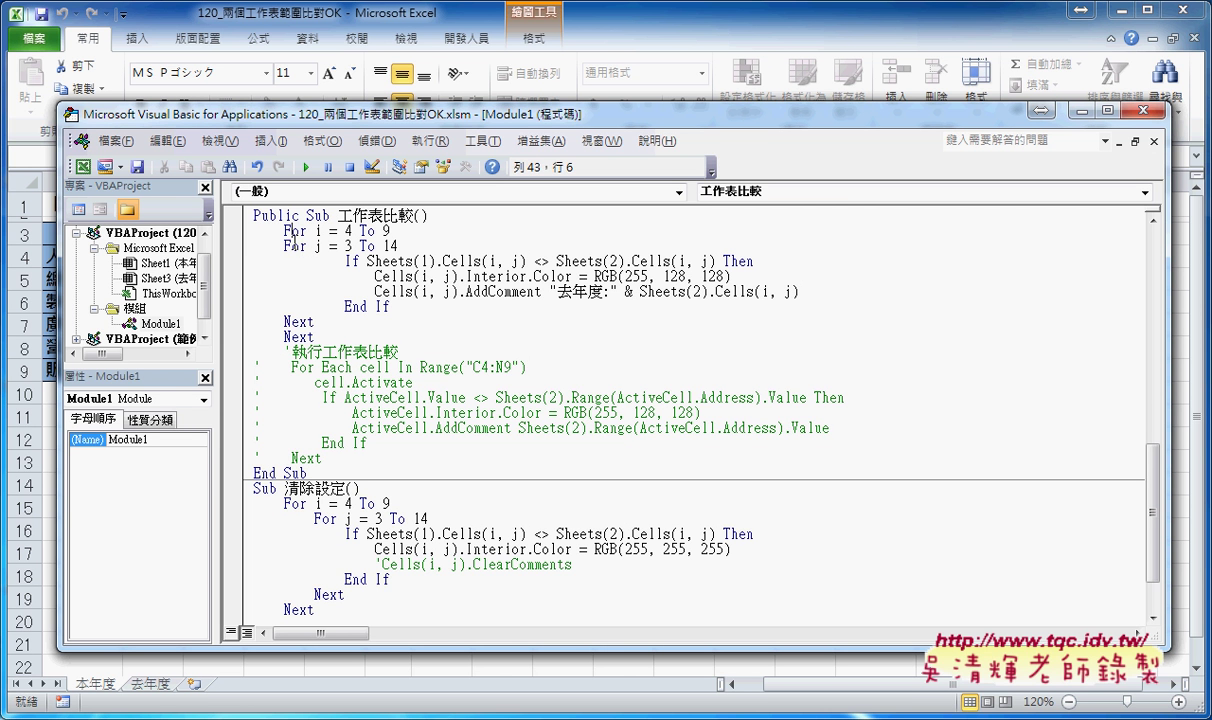
pyautogui.click(288, 322)
pyautogui.press('Down')
pyautogui.moveTo(346, 261); pyautogui.dragTo(284, 261)
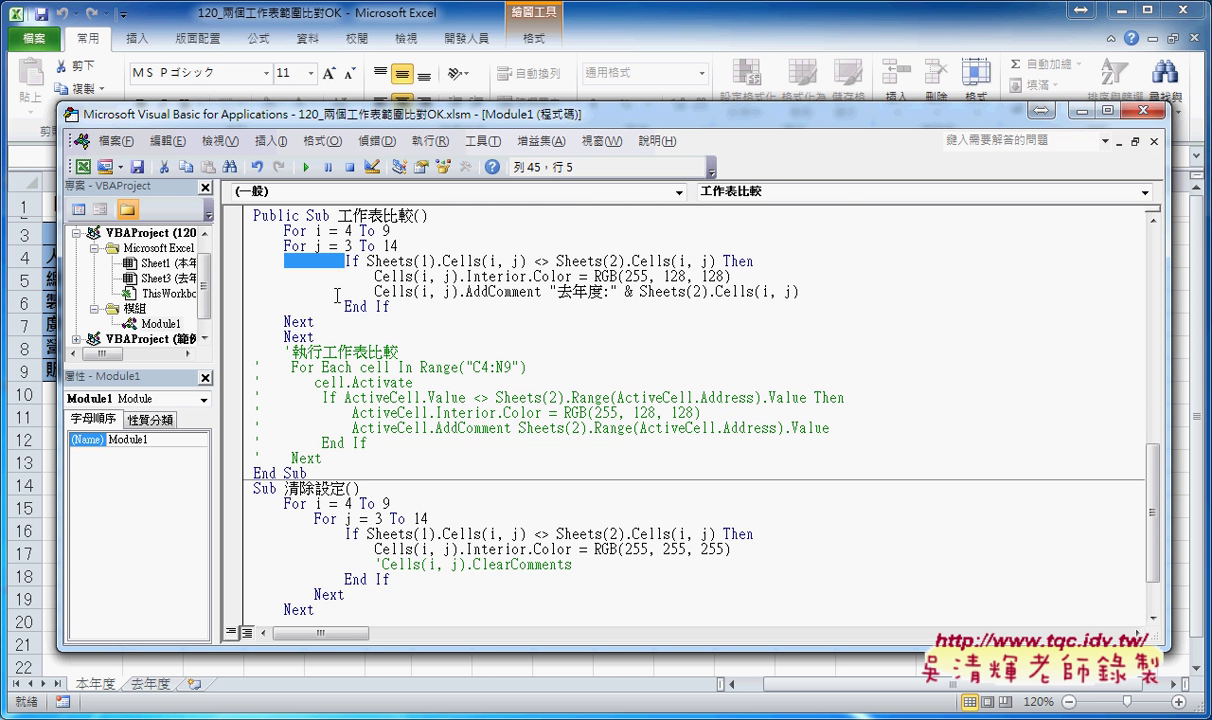
pyautogui.hotkey('ctrl', 'z')
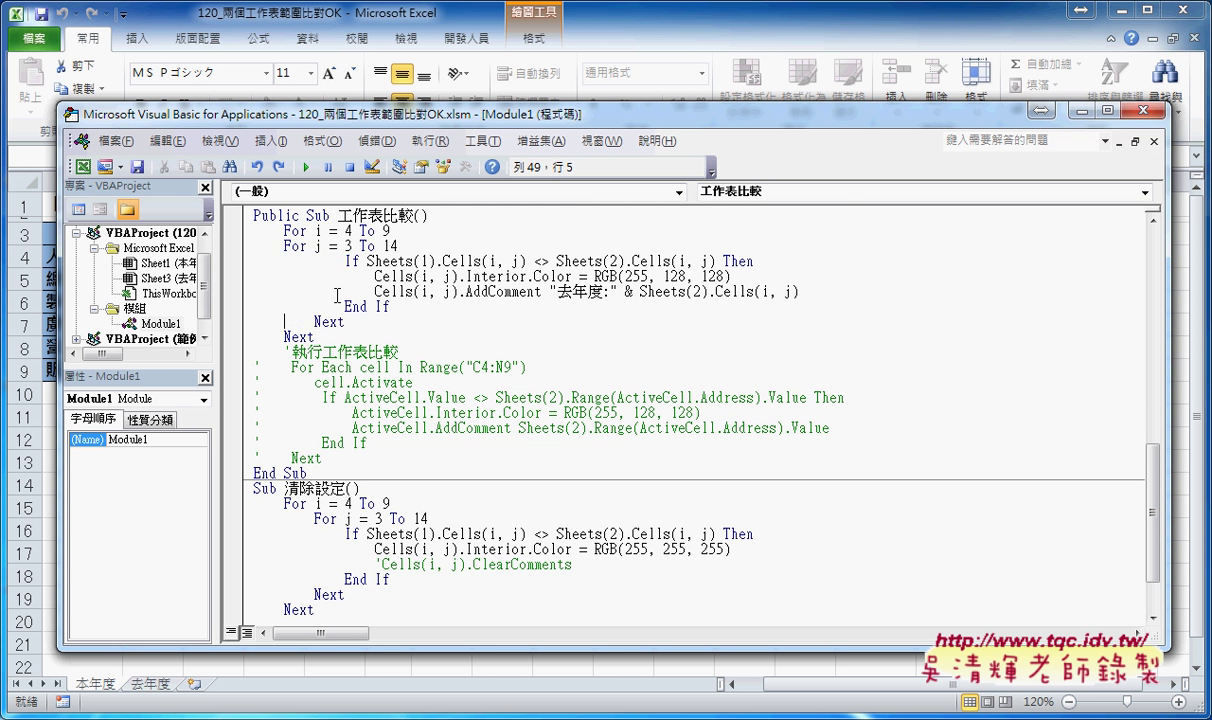
pyautogui.hotkey('ctrl', 'z')
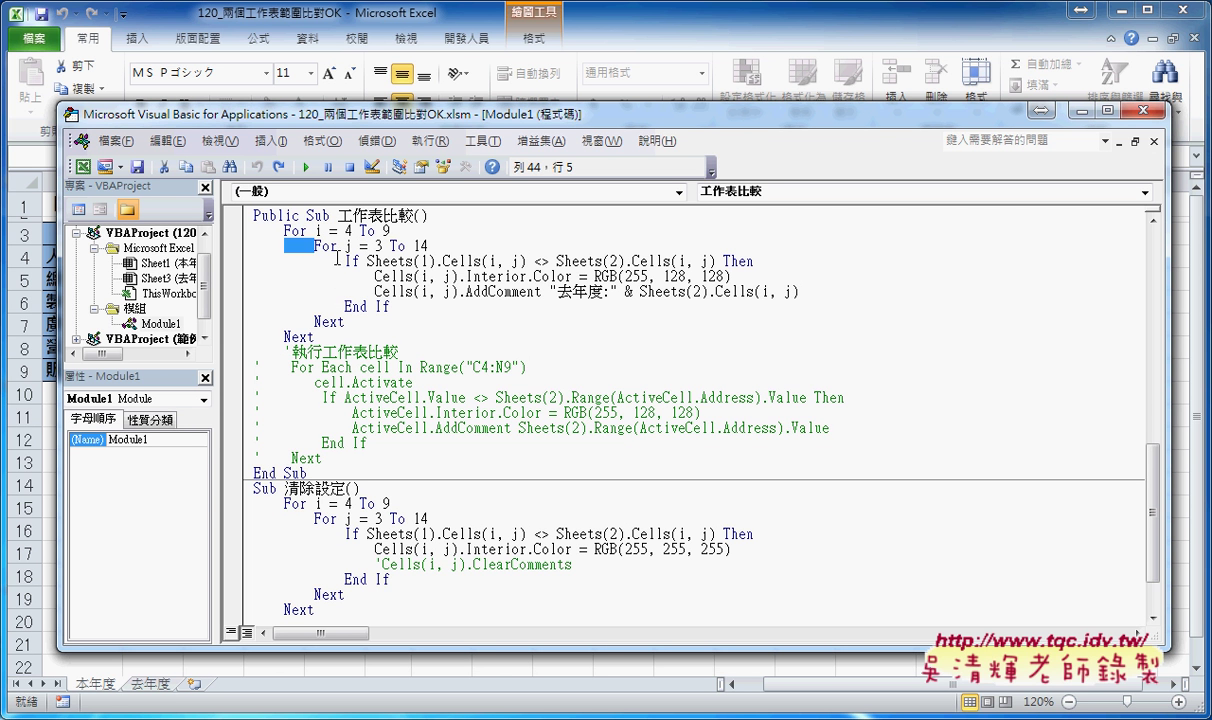
pyautogui.click(276, 215)
pyautogui.click(290, 338)
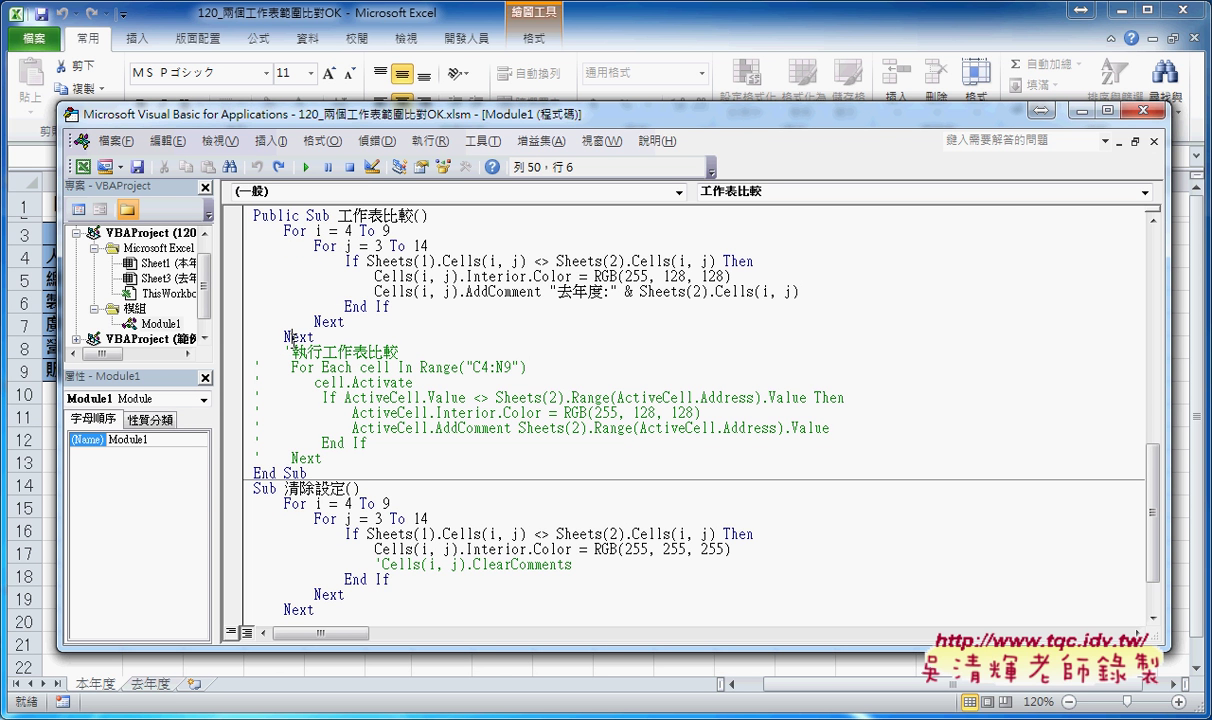
pyautogui.click(283, 228)
pyautogui.click(287, 318)
pyautogui.click(322, 245)
pyautogui.click(348, 306)
pyautogui.moveTo(412, 118); pyautogui.dragTo(518, 362)
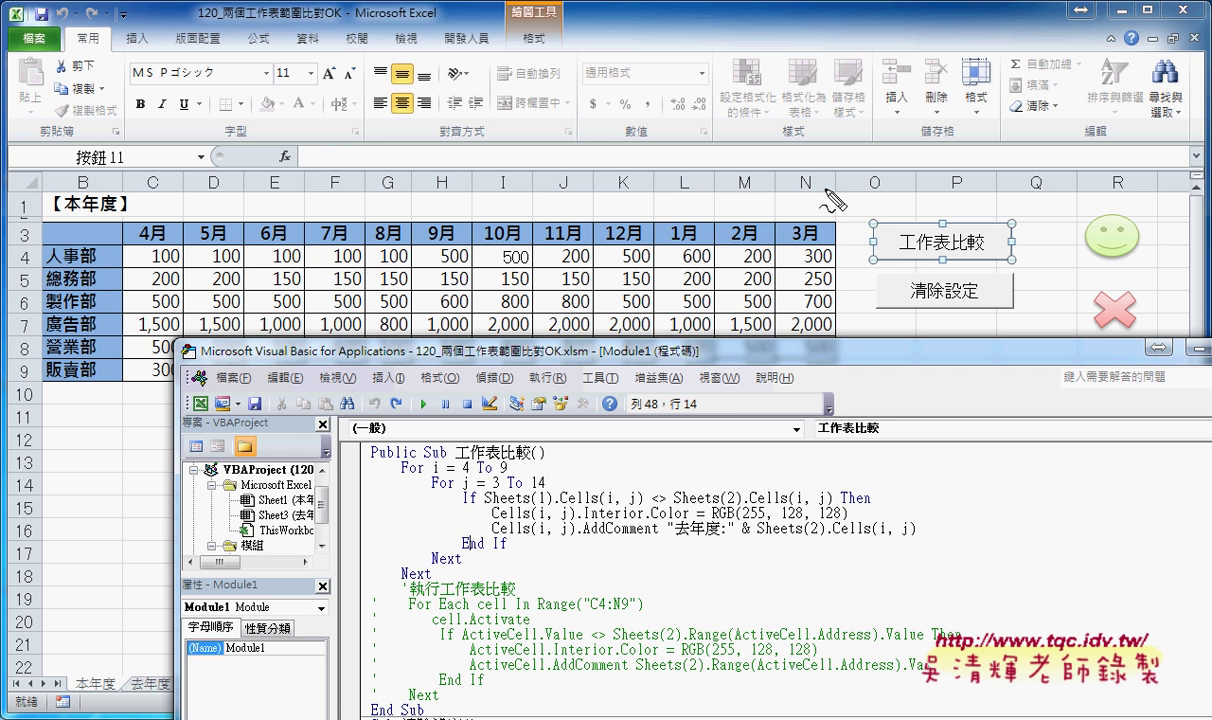
pyautogui.moveTo(122, 242); pyautogui.dragTo(117, 382)
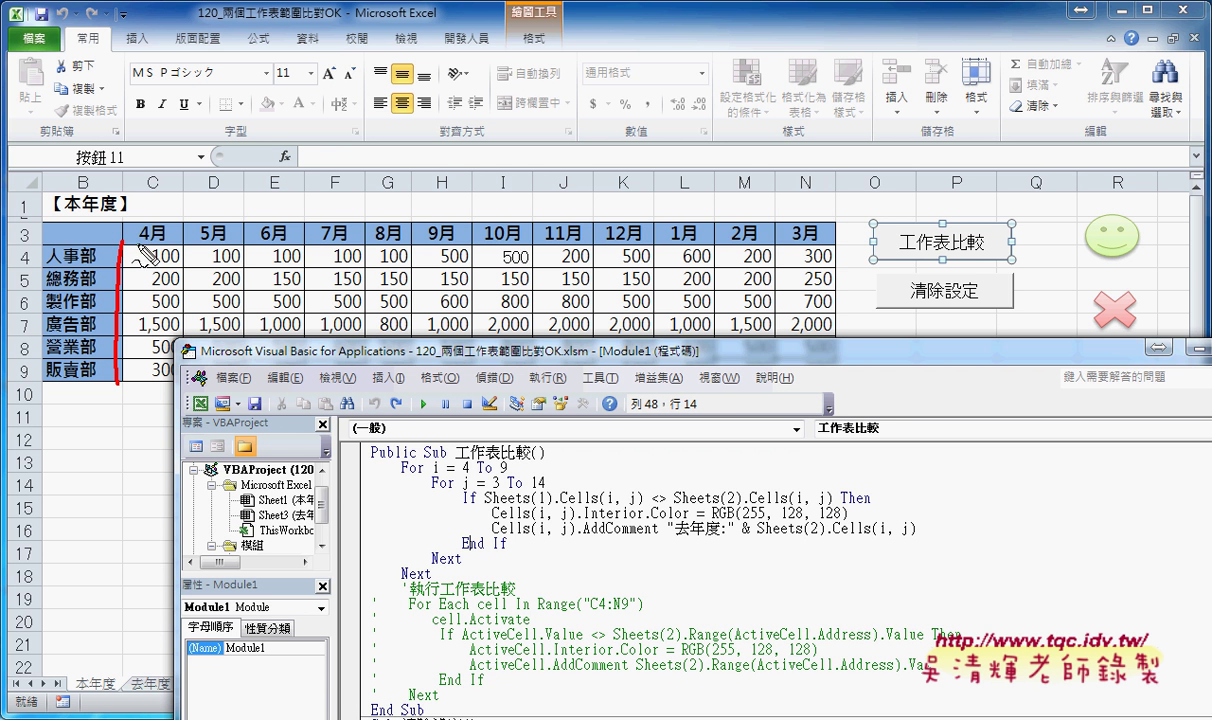
pyautogui.moveTo(137, 243); pyautogui.dragTo(840, 365)
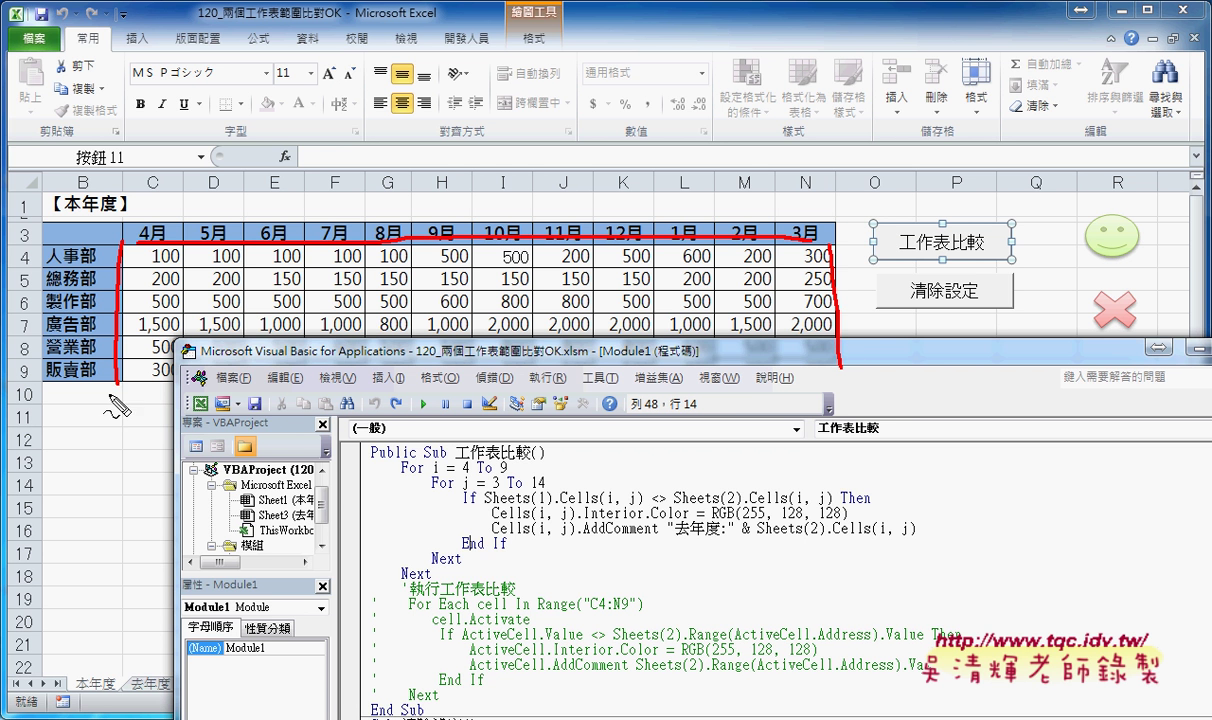
pyautogui.moveTo(108, 383); pyautogui.dragTo(845, 380)
pyautogui.moveTo(130, 262)
pyautogui.mouseDown()
pyautogui.moveTo(158, 245)
pyautogui.moveTo(175, 277)
pyautogui.mouseUp()
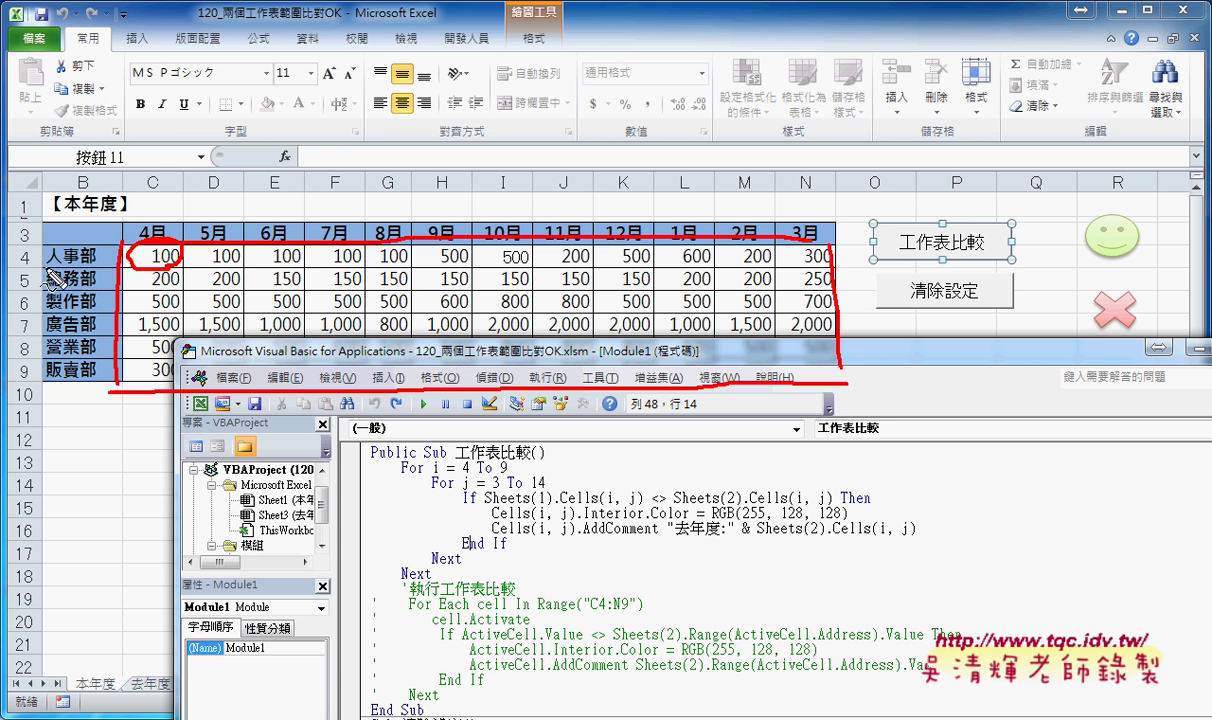
pyautogui.moveTo(36, 252); pyautogui.dragTo(38, 264)
pyautogui.moveTo(145, 195); pyautogui.dragTo(150, 196)
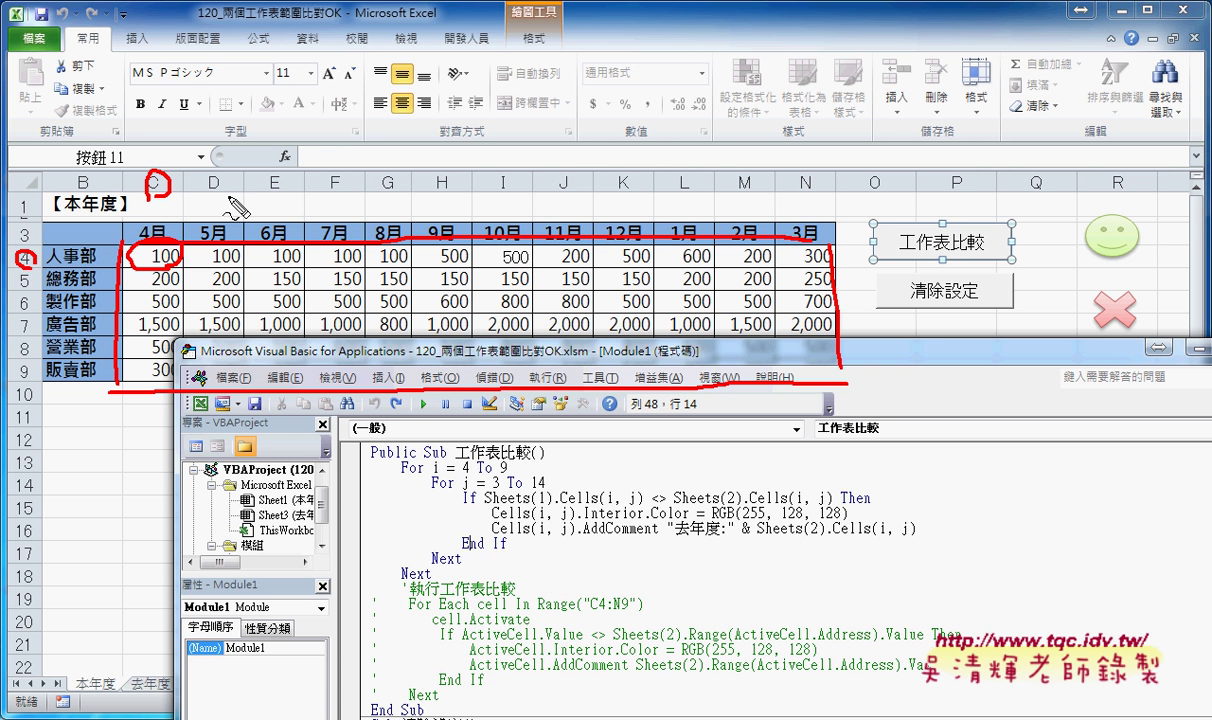
pyautogui.moveTo(225, 272)
pyautogui.mouseDown()
pyautogui.moveTo(255, 245)
pyautogui.moveTo(291, 276)
pyautogui.mouseUp()
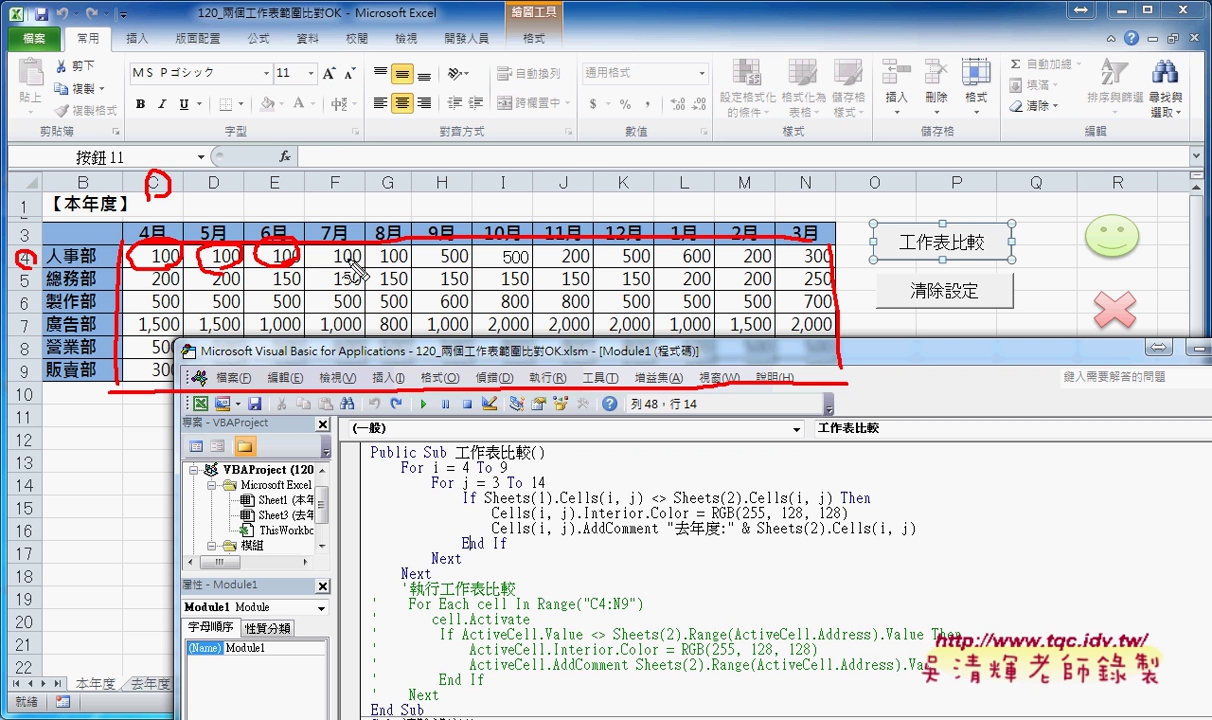
pyautogui.moveTo(350, 248); pyautogui.dragTo(315, 262)
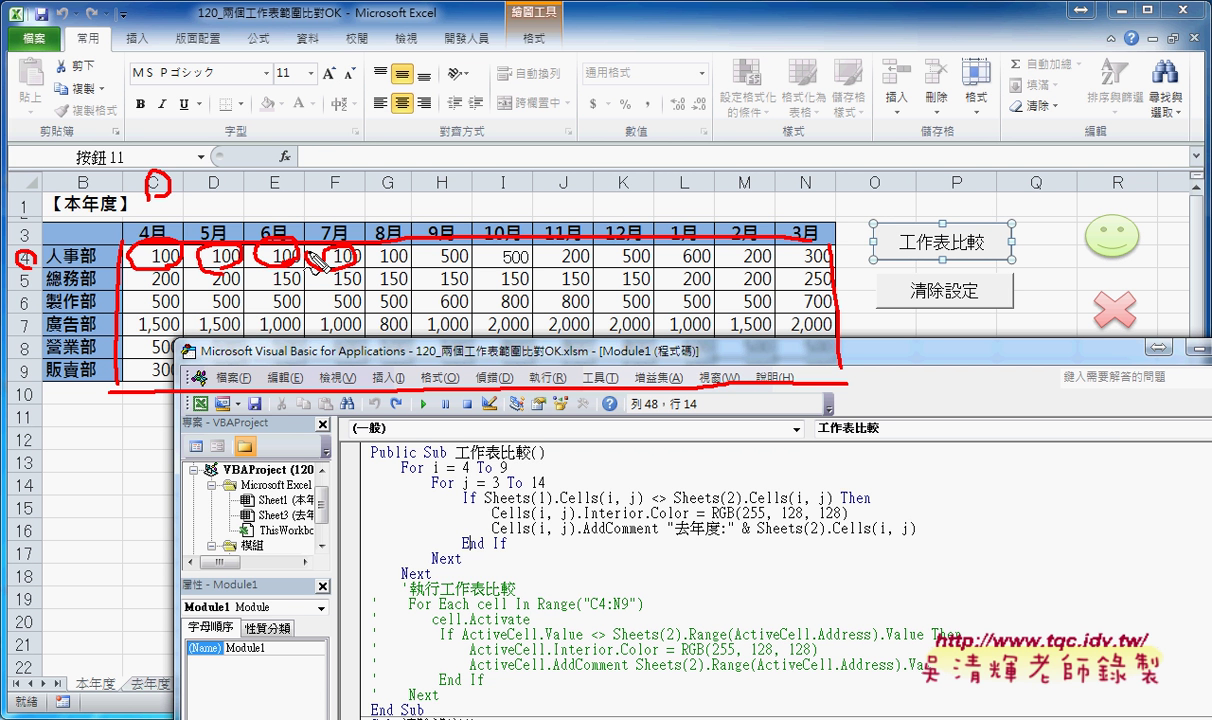
pyautogui.press('Escape')
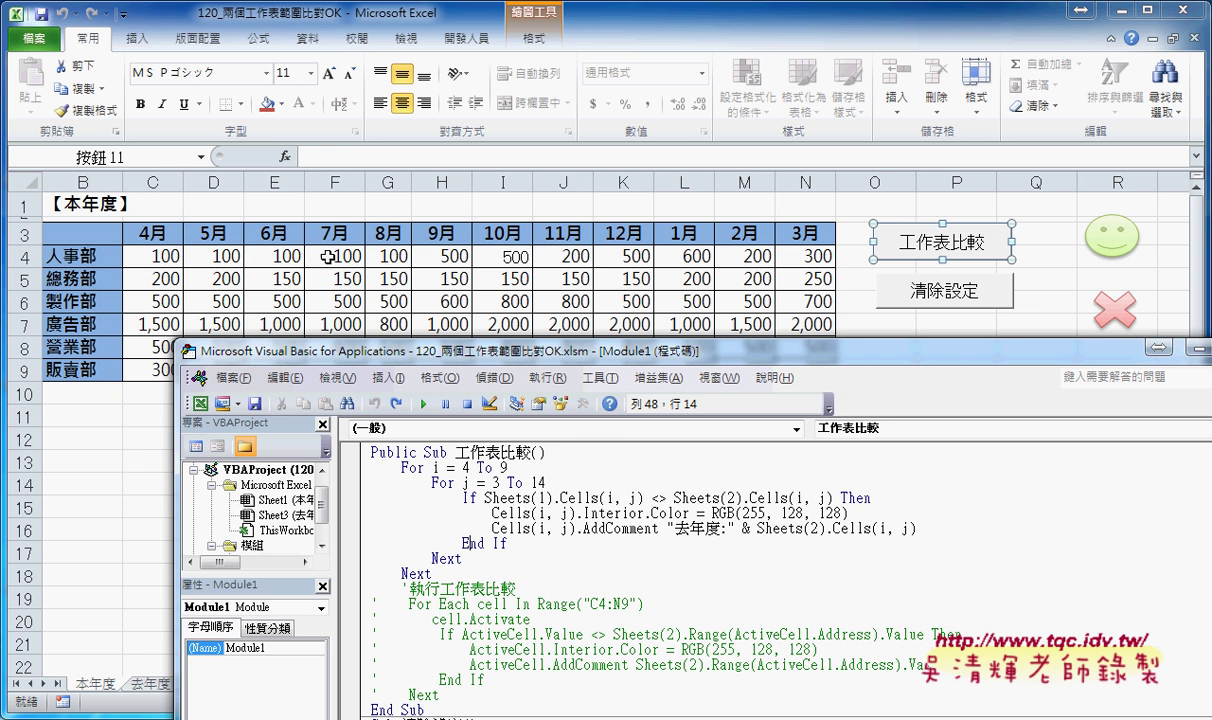
pyautogui.moveTo(443, 351); pyautogui.dragTo(388, 175)
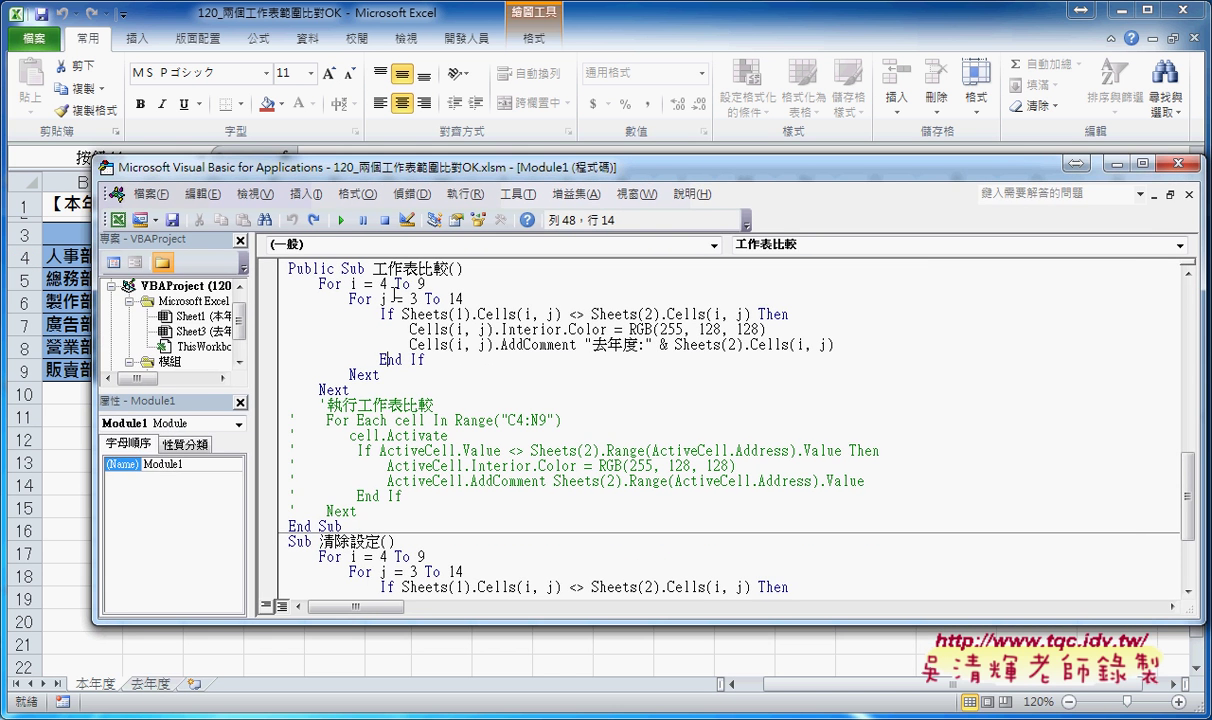
pyautogui.doubleClick(388, 314)
pyautogui.doubleClick(438, 315)
pyautogui.moveTo(443, 315); pyautogui.dragTo(553, 314)
pyautogui.moveTo(409, 299); pyautogui.dragTo(417, 299)
pyautogui.moveTo(430, 167); pyautogui.dragTo(474, 329)
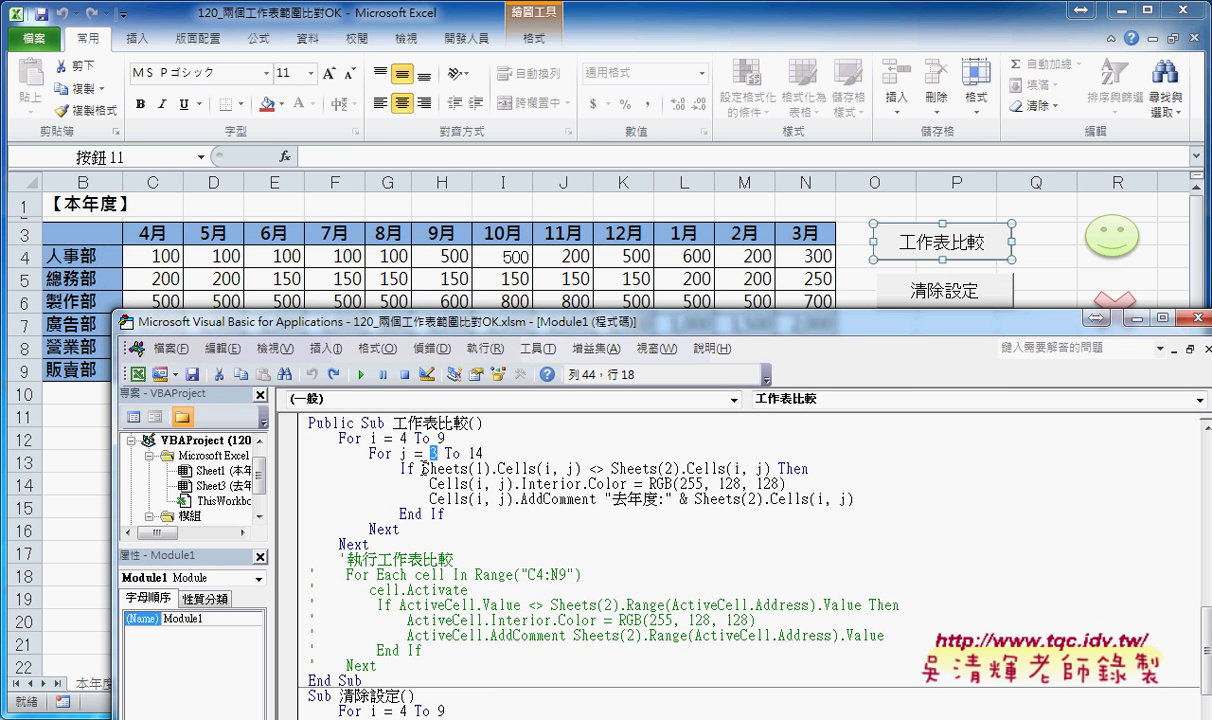
pyautogui.moveTo(421, 468); pyautogui.dragTo(582, 468)
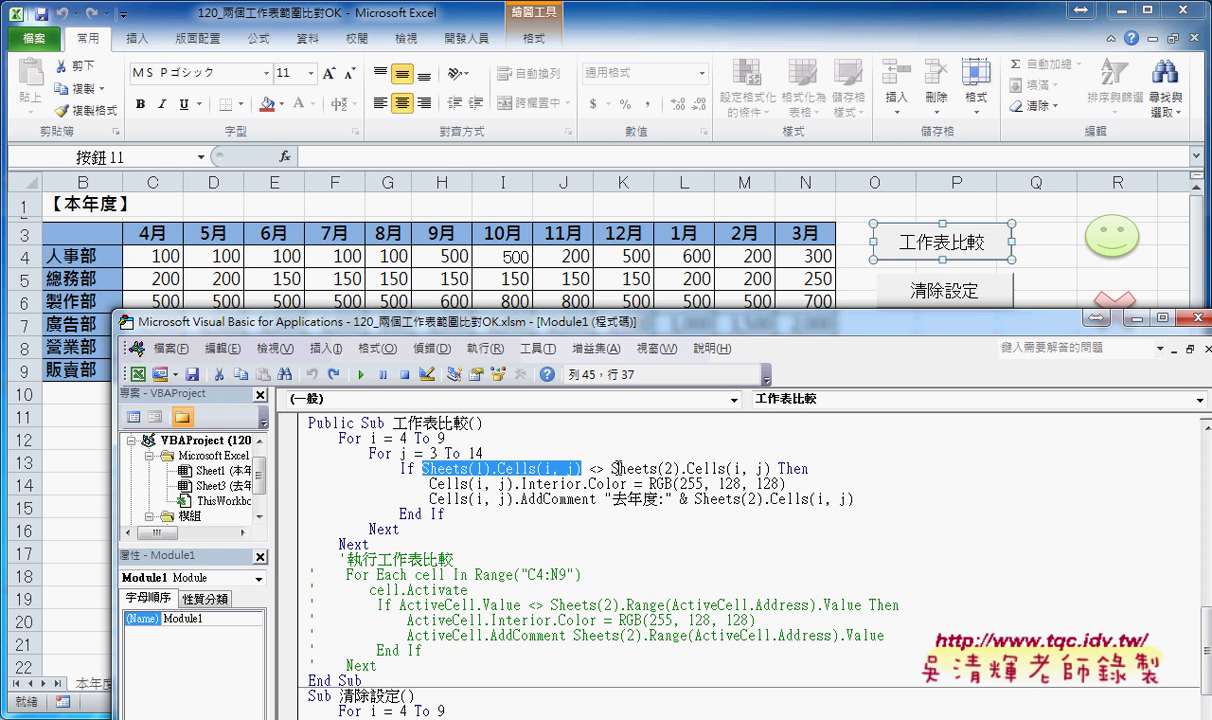
pyautogui.moveTo(770, 468); pyautogui.dragTo(605, 468)
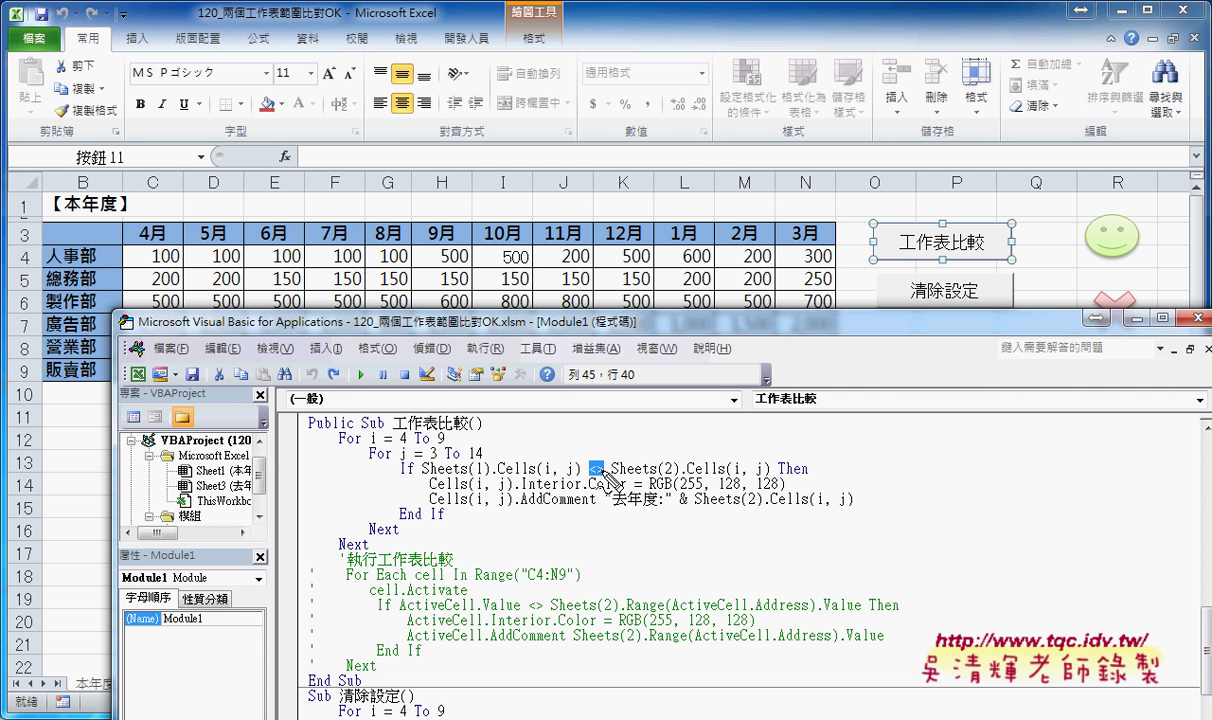
pyautogui.moveTo(600, 458); pyautogui.dragTo(617, 478)
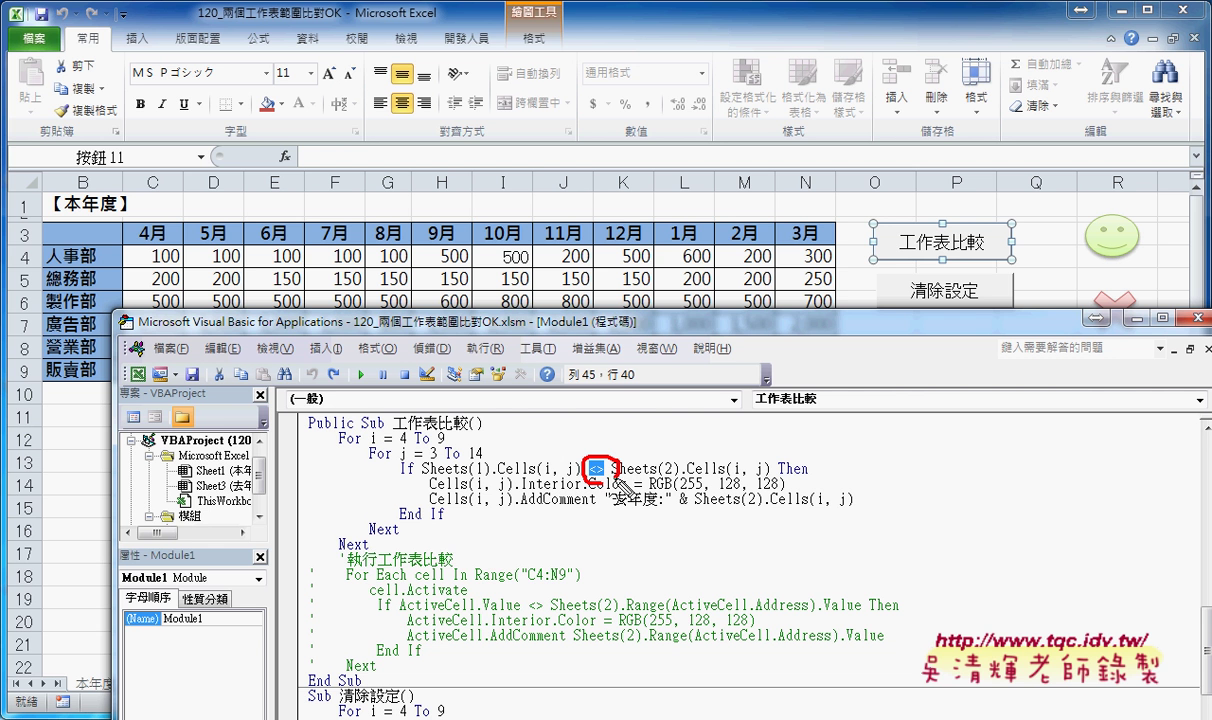
pyautogui.moveTo(609, 188)
pyautogui.mouseDown()
pyautogui.moveTo(633, 186)
pyautogui.moveTo(631, 198)
pyautogui.mouseUp()
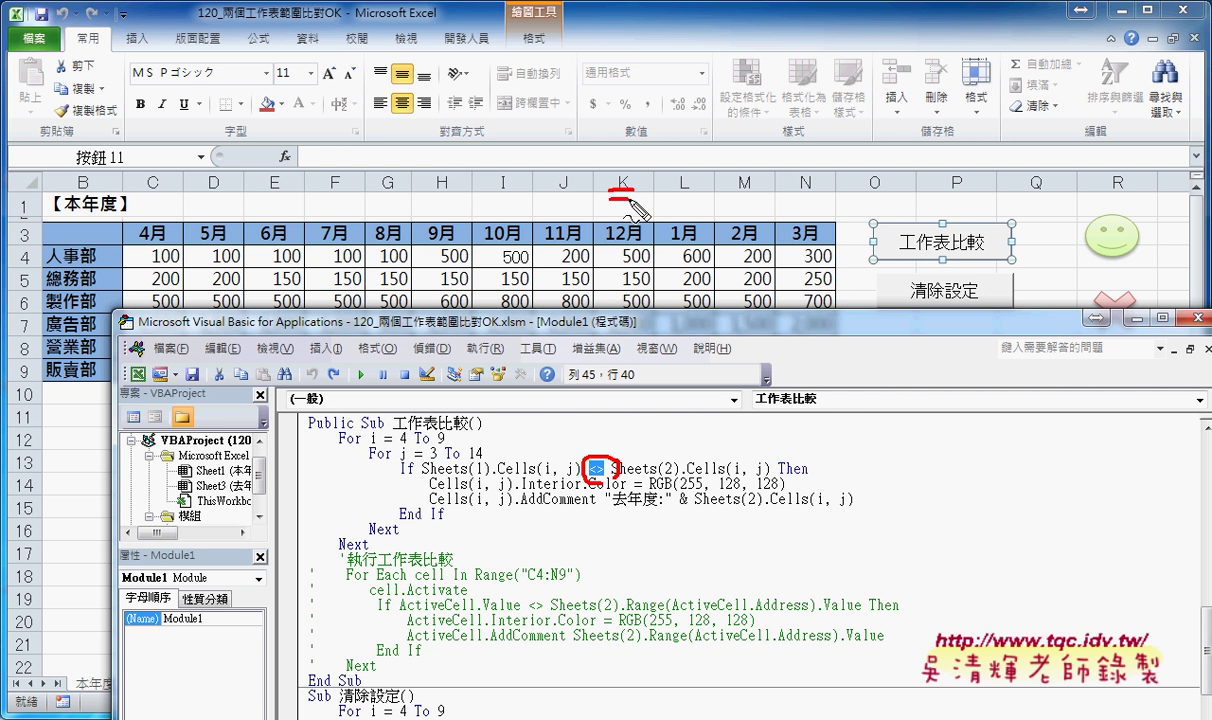
pyautogui.moveTo(740, 184); pyautogui.dragTo(760, 216)
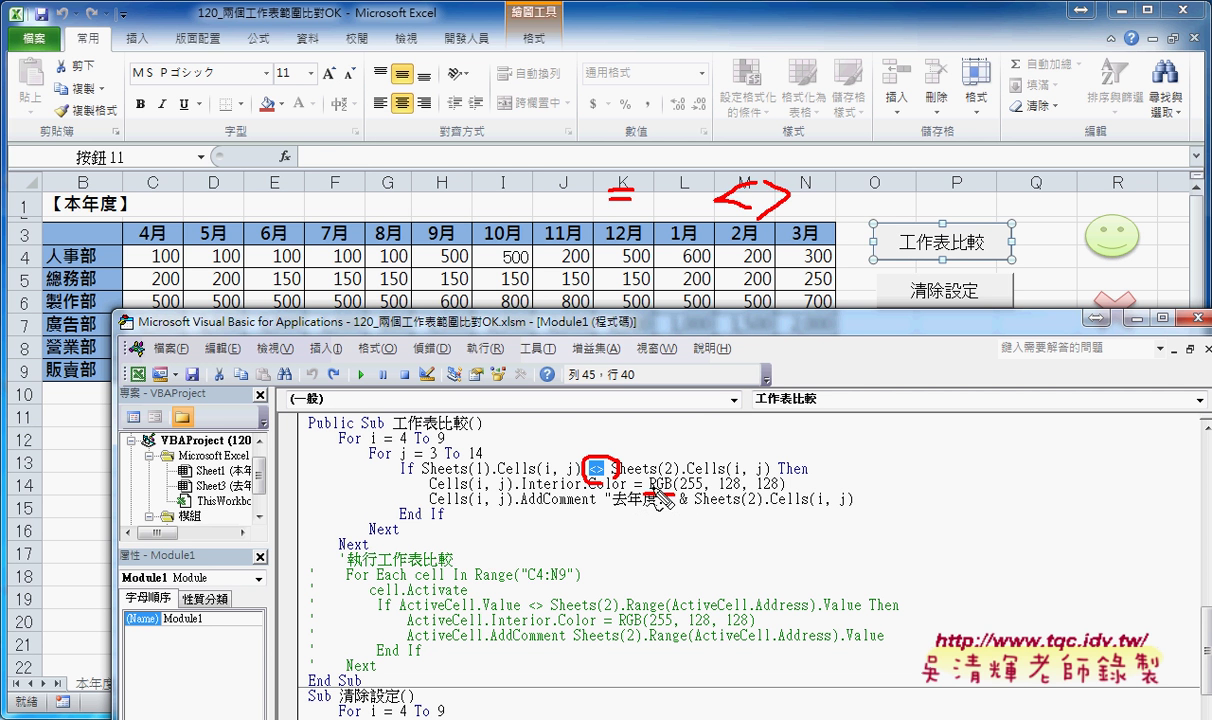
pyautogui.moveTo(648, 489); pyautogui.dragTo(672, 488)
pyautogui.moveTo(891, 434)
pyautogui.mouseDown()
pyautogui.moveTo(893, 487)
pyautogui.moveTo(926, 487)
pyautogui.moveTo(950, 462)
pyautogui.moveTo(945, 487)
pyautogui.mouseUp()
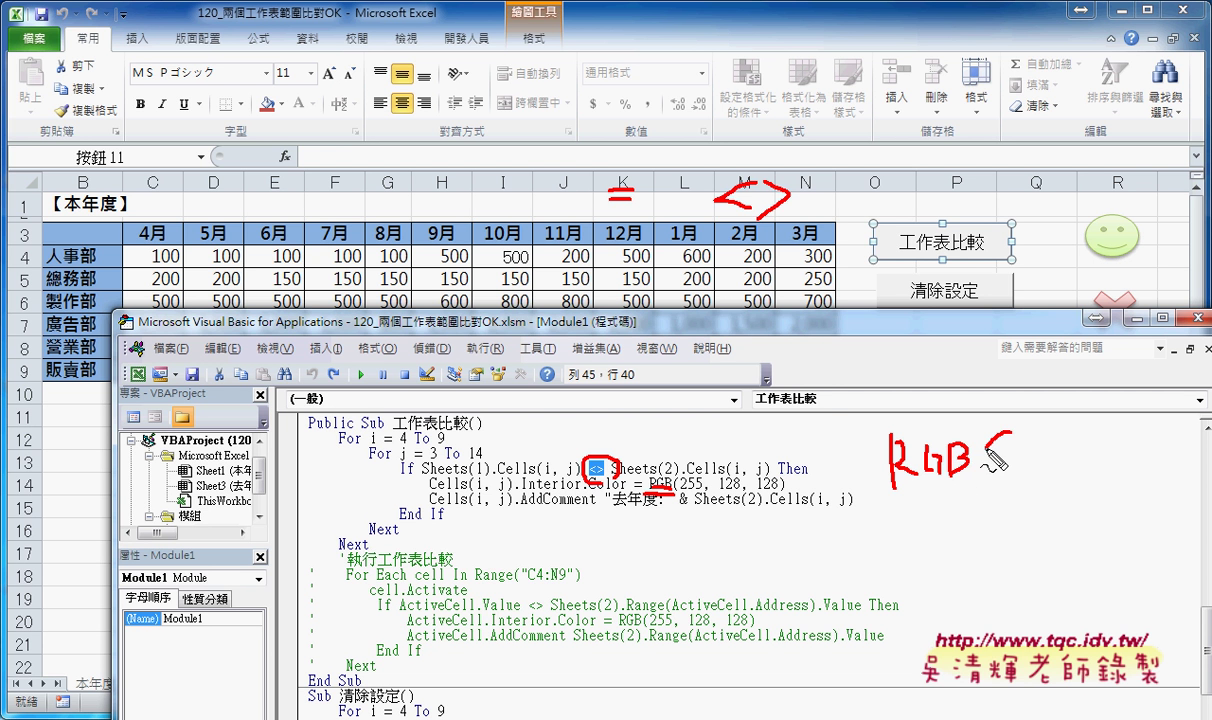
pyautogui.moveTo(1009, 433); pyautogui.dragTo(997, 487)
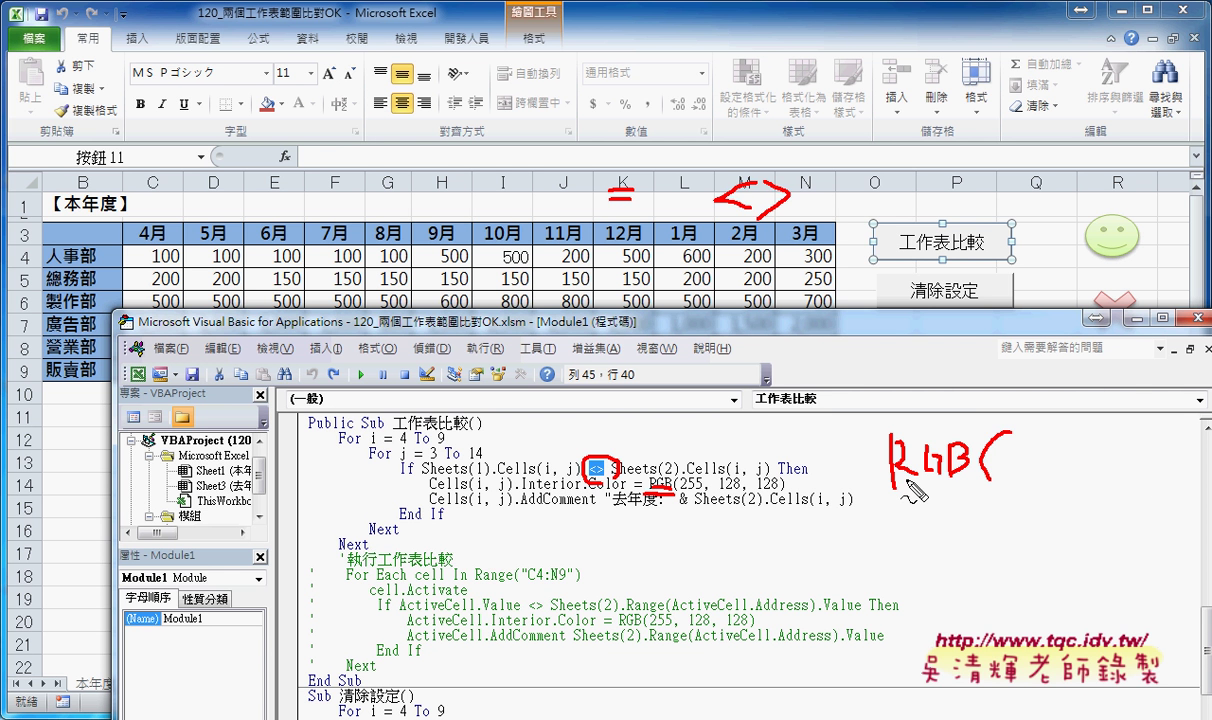
pyautogui.moveTo(894, 492); pyautogui.dragTo(921, 492)
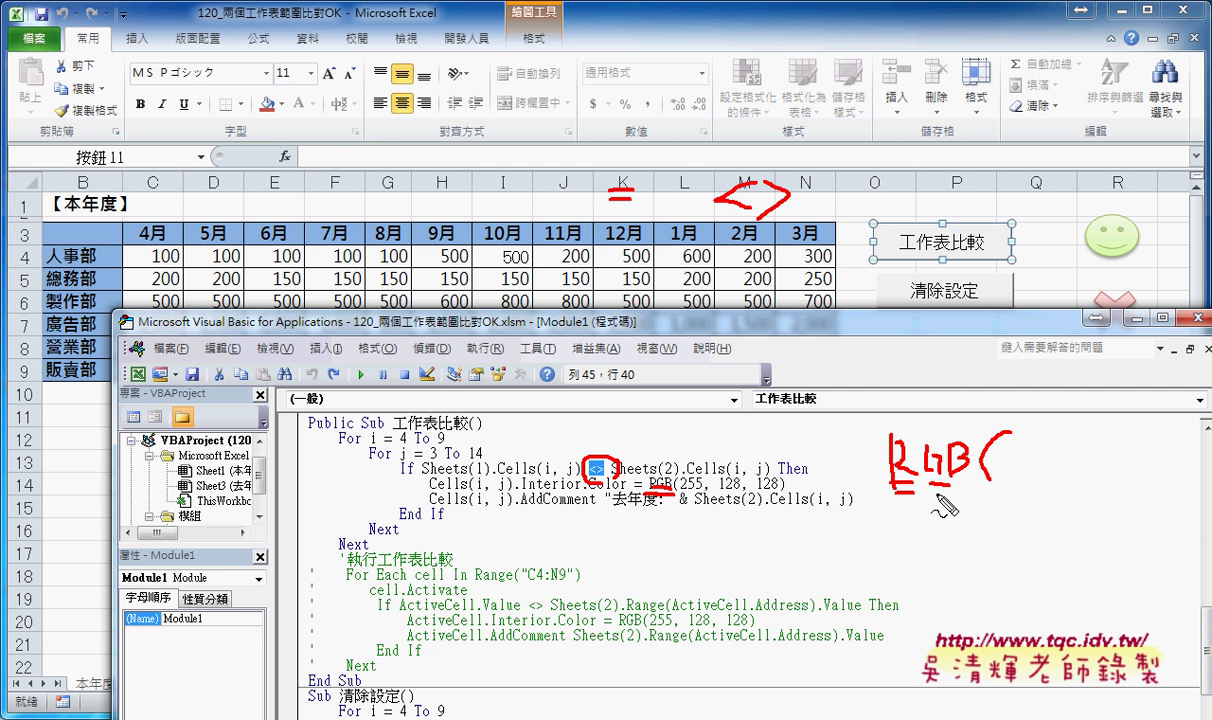
pyautogui.press('Escape')
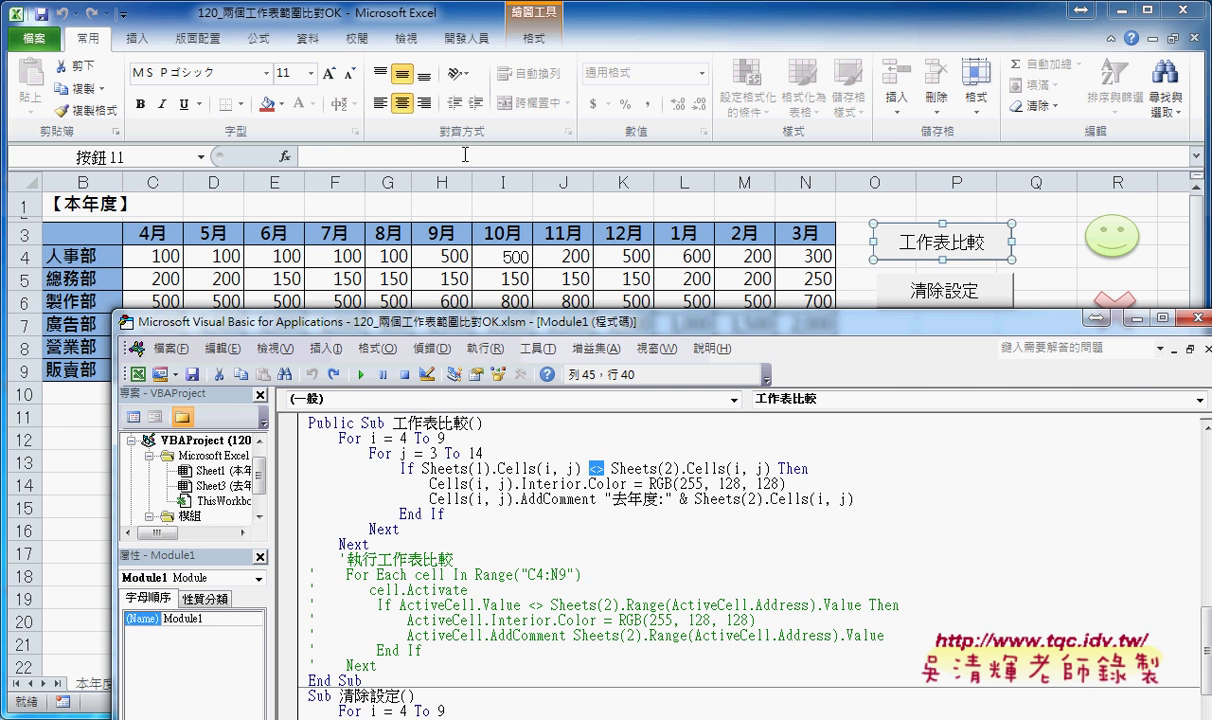
# Open More Colors and compare orange and red swatches, checking the red's RGB values.
pyautogui.click(282, 104)
pyautogui.click(318, 315)
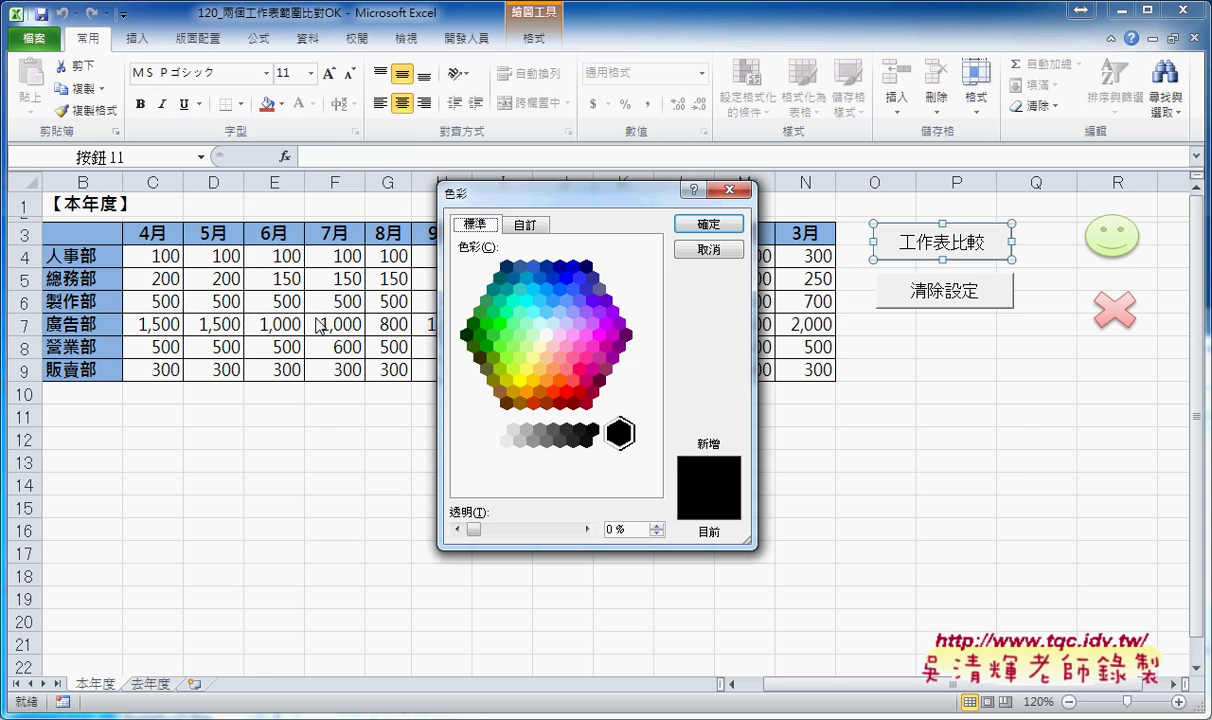
pyautogui.click(559, 380)
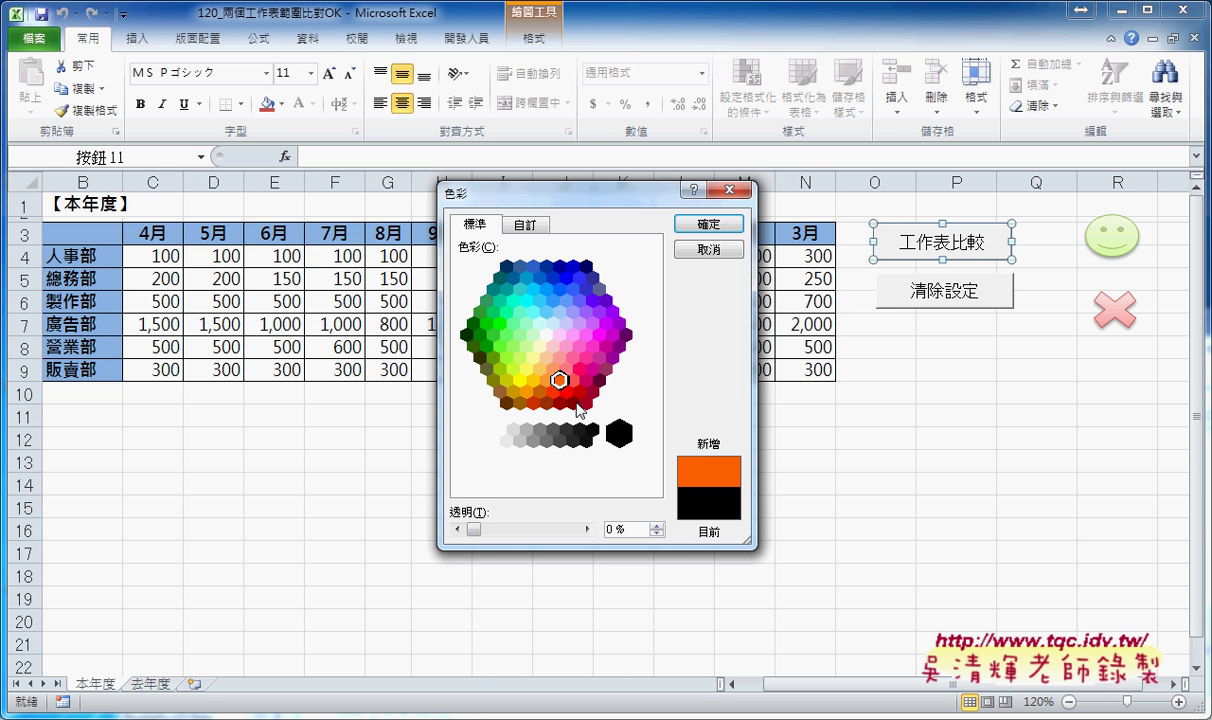
pyautogui.click(565, 391)
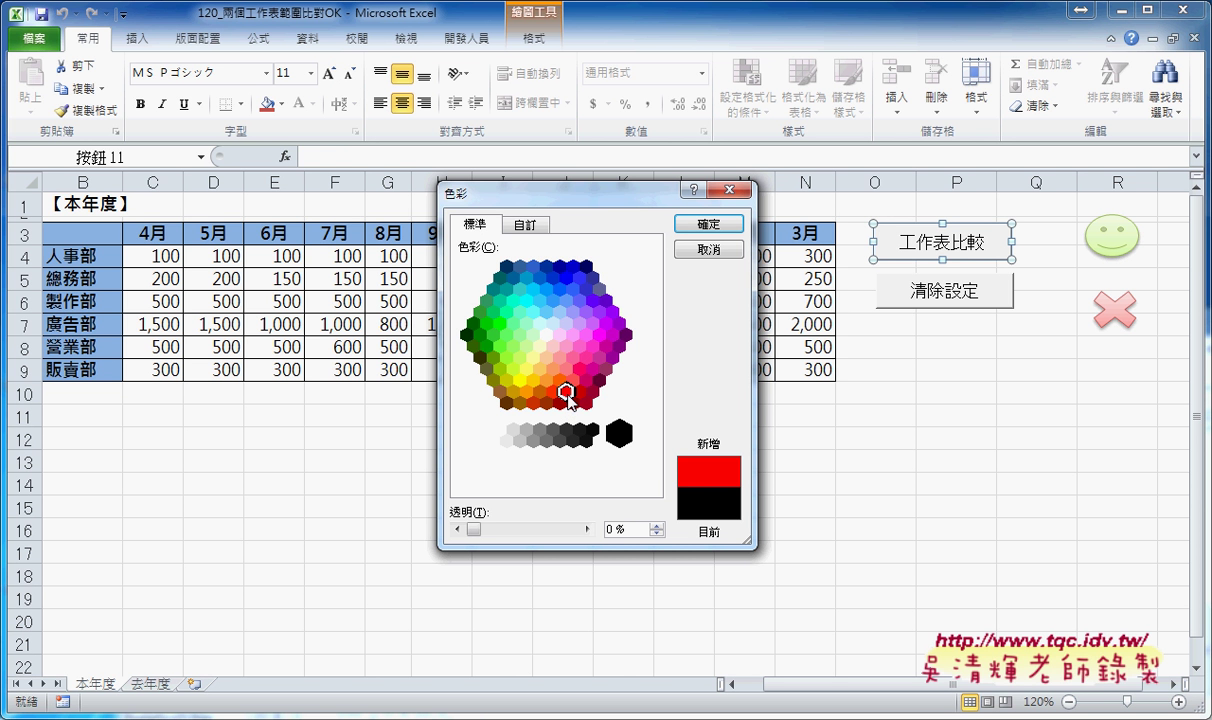
pyautogui.click(528, 226)
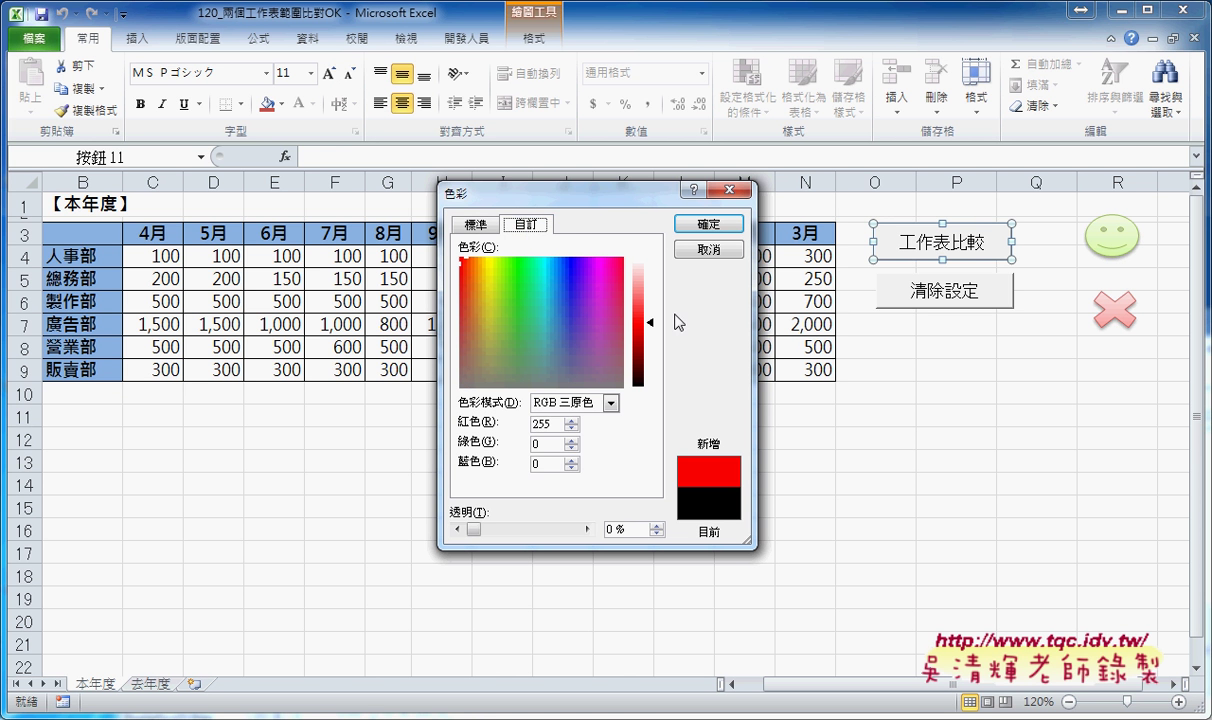
pyautogui.moveTo(650, 323); pyautogui.dragTo(650, 325)
pyautogui.click(470, 226)
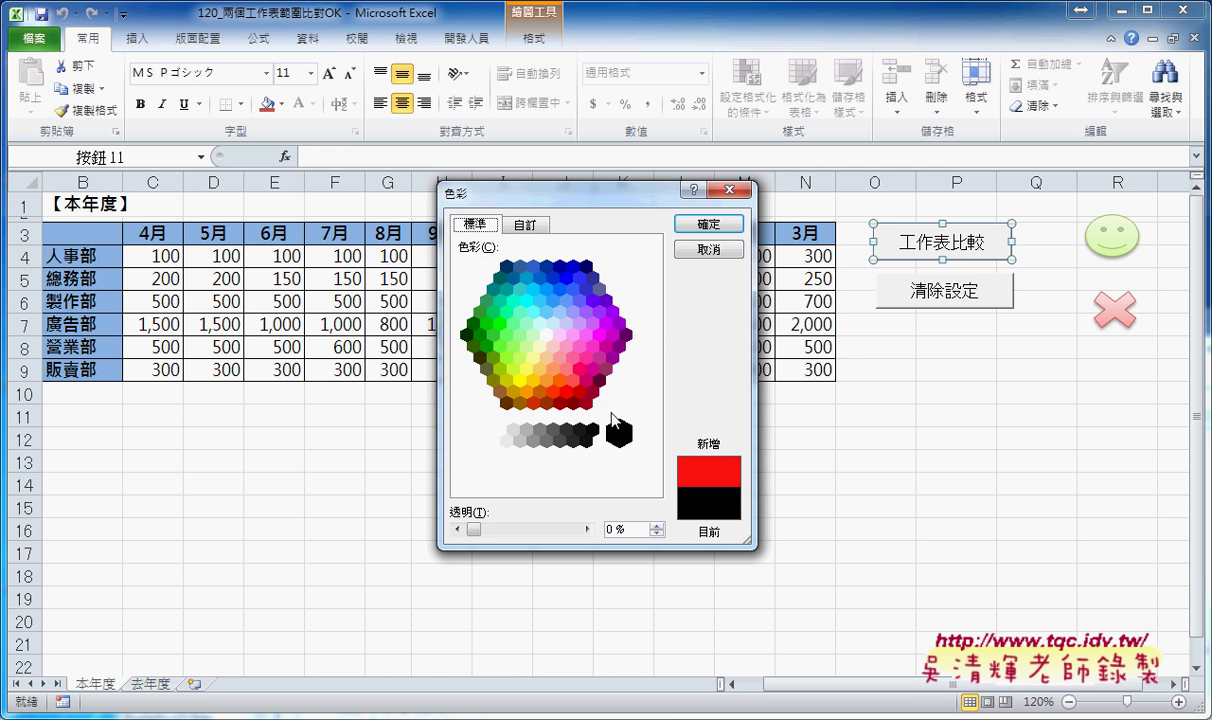
# Try dark, bright and lighter reds, ending on custom values red 204, green 0, blue 0.
pyautogui.click(586, 404)
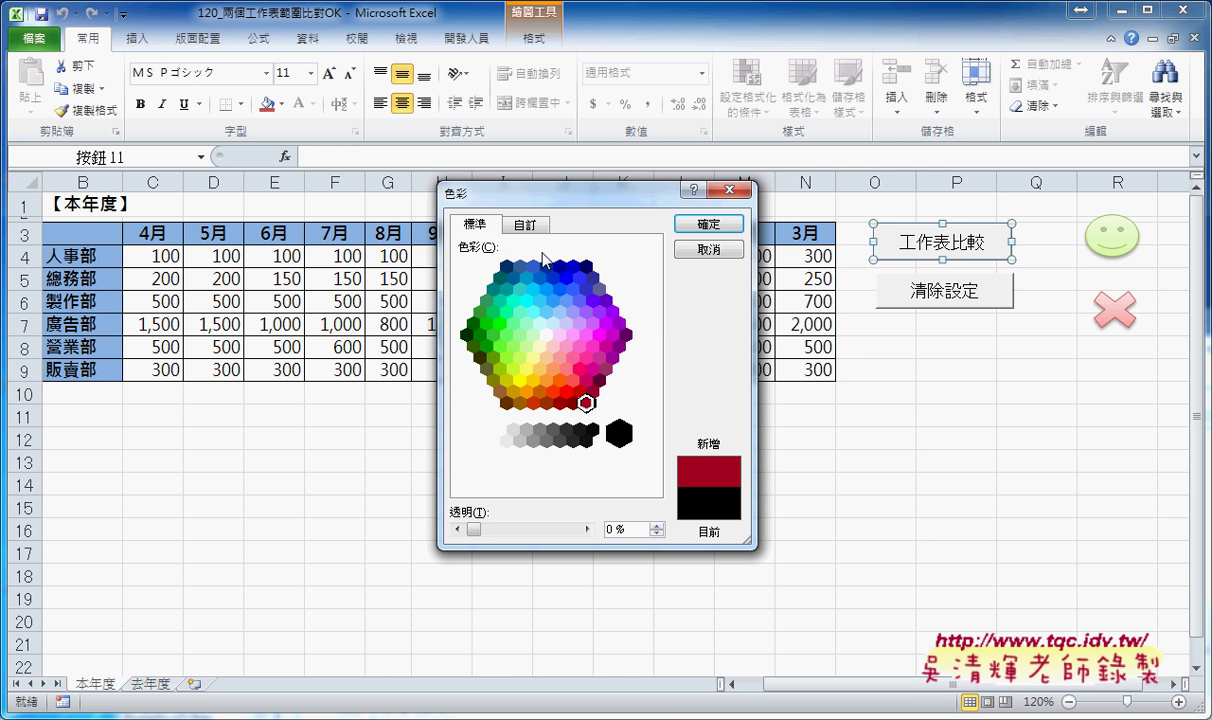
pyautogui.click(527, 226)
pyautogui.click(470, 225)
pyautogui.click(566, 392)
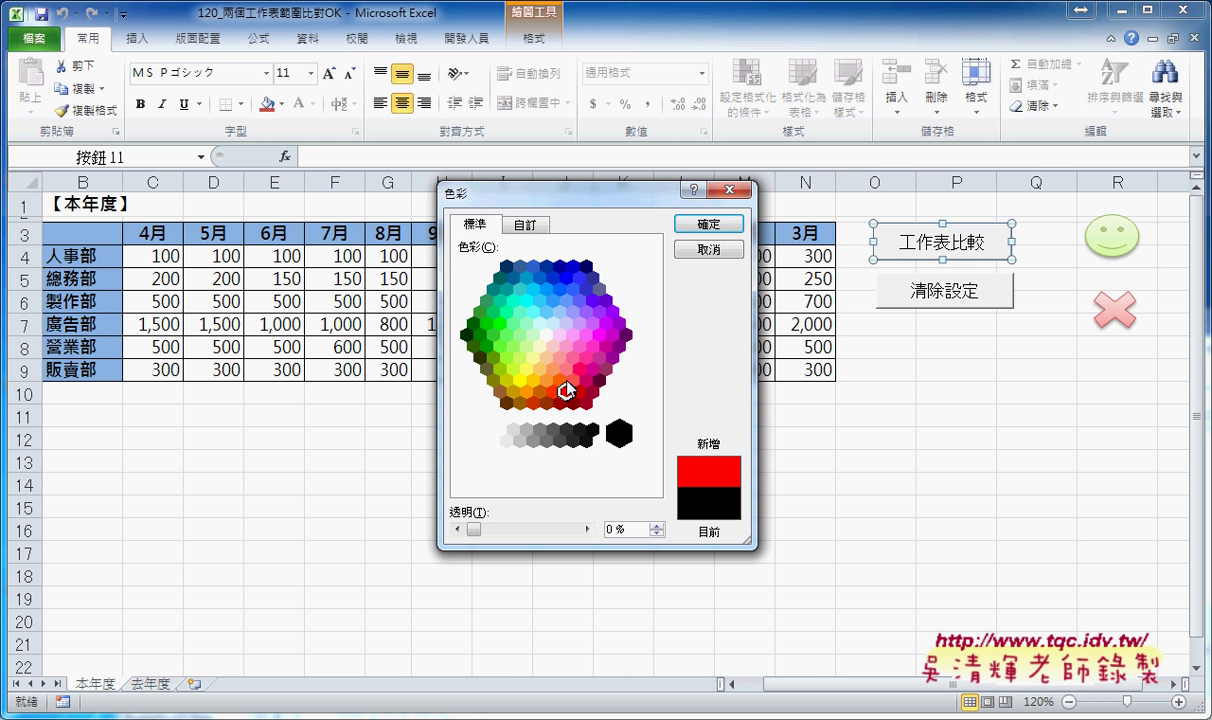
pyautogui.click(569, 380)
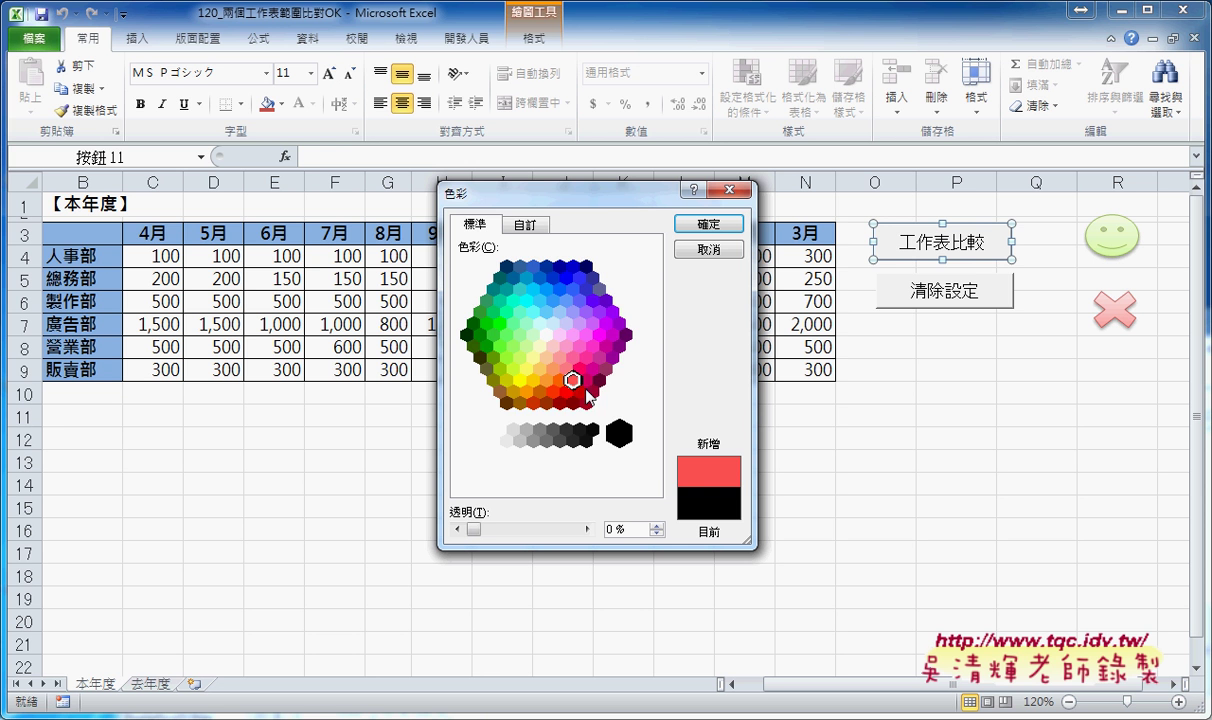
pyautogui.click(578, 393)
pyautogui.click(524, 226)
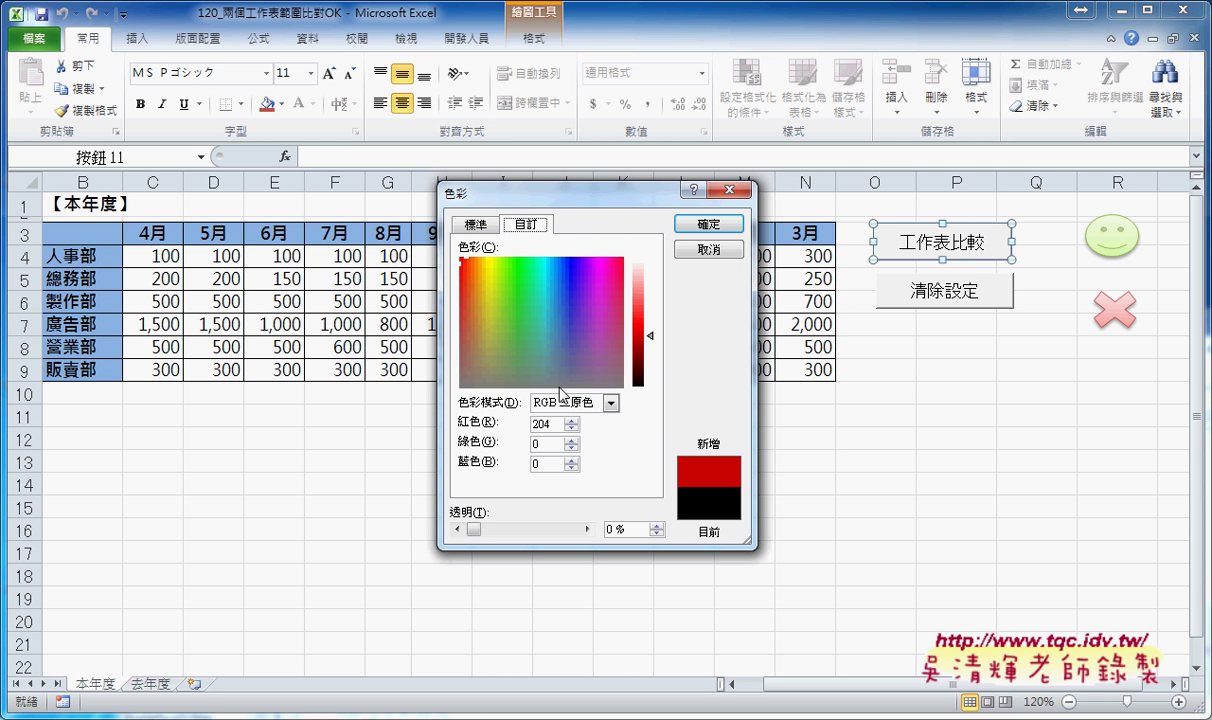
# Enter custom colour RGB 255, 128, 128, then drag luminance to compare darker and softer salmon reds.
pyautogui.doubleClick(543, 423)
pyautogui.write('2')
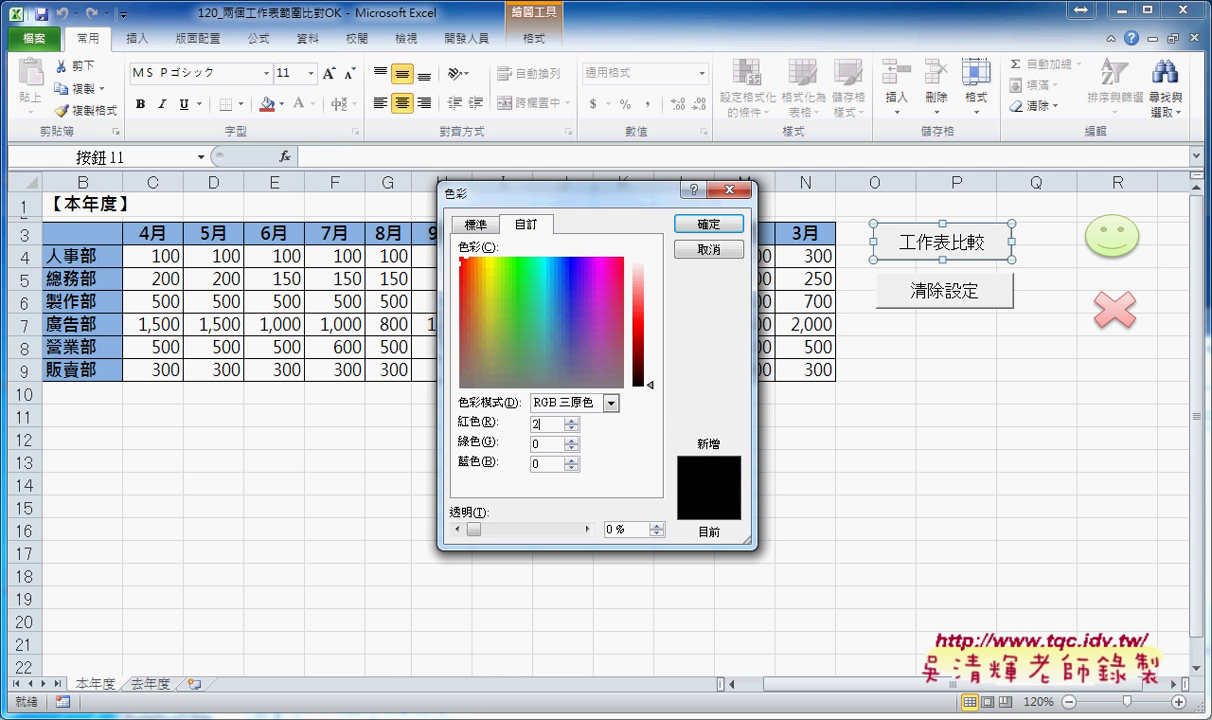
pyautogui.write('55')
pyautogui.press('Tab')
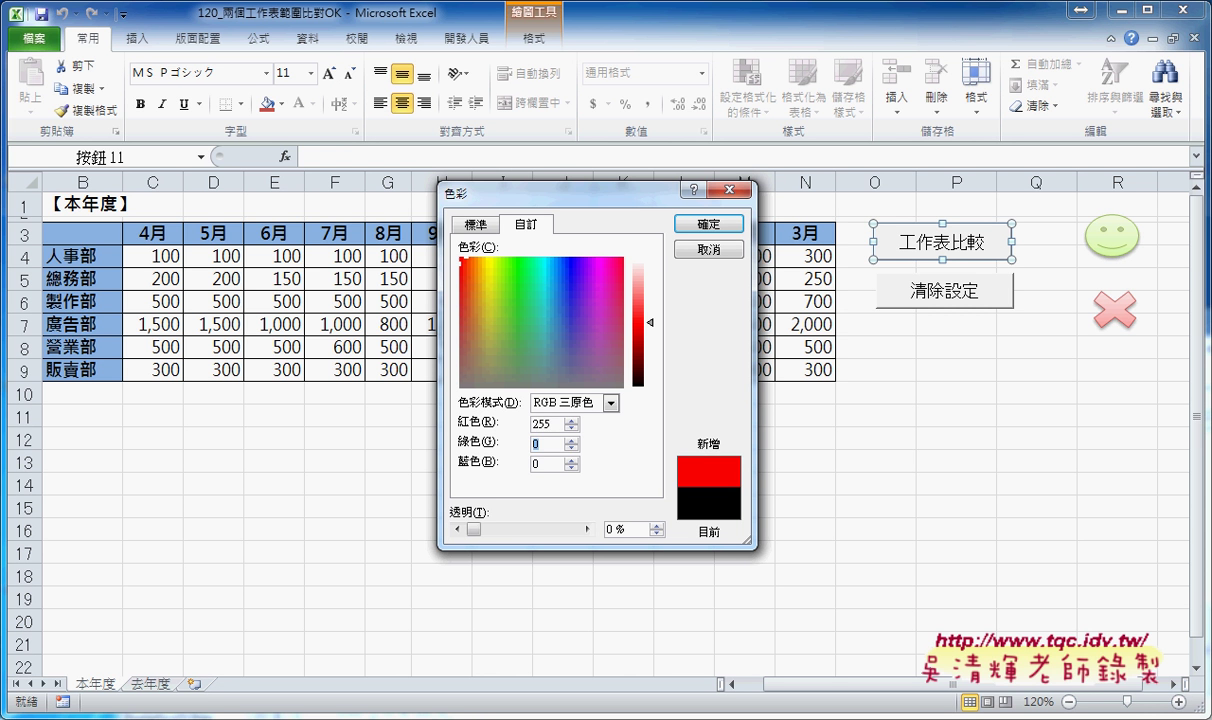
pyautogui.write('128')
pyautogui.press('Tab')
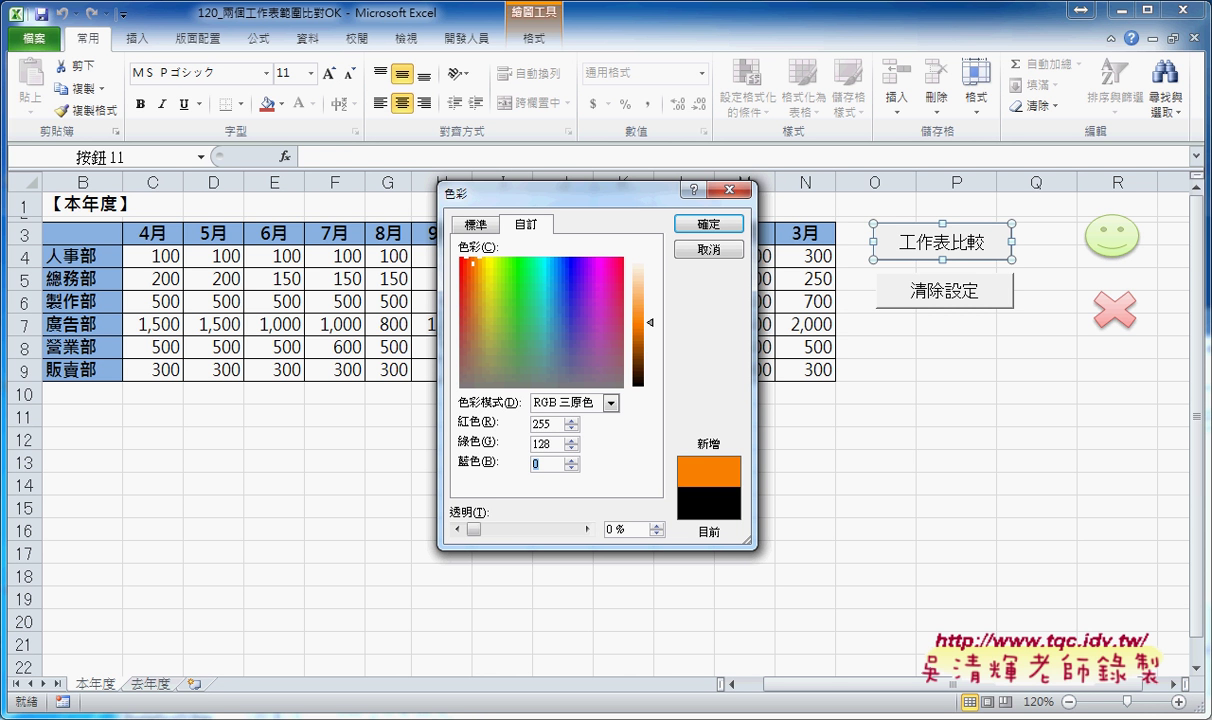
pyautogui.write('128')
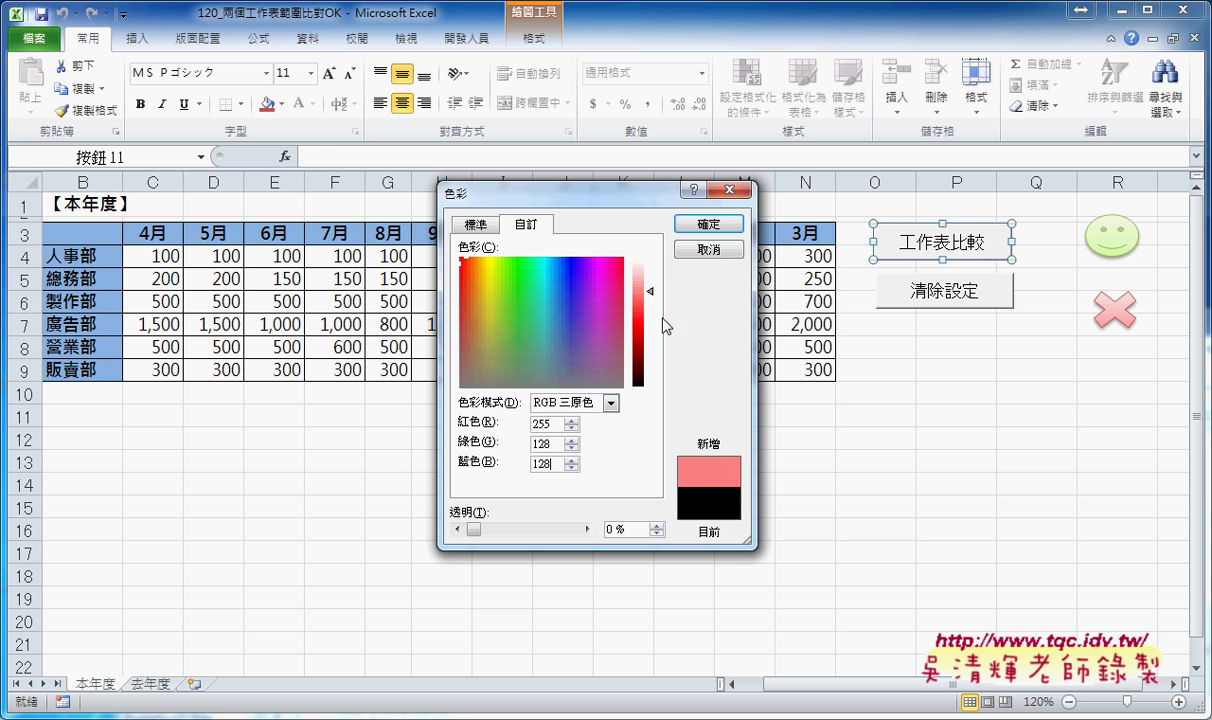
pyautogui.moveTo(650, 291)
pyautogui.mouseDown()
pyautogui.moveTo(648, 324)
pyautogui.moveTo(650, 308)
pyautogui.mouseUp()
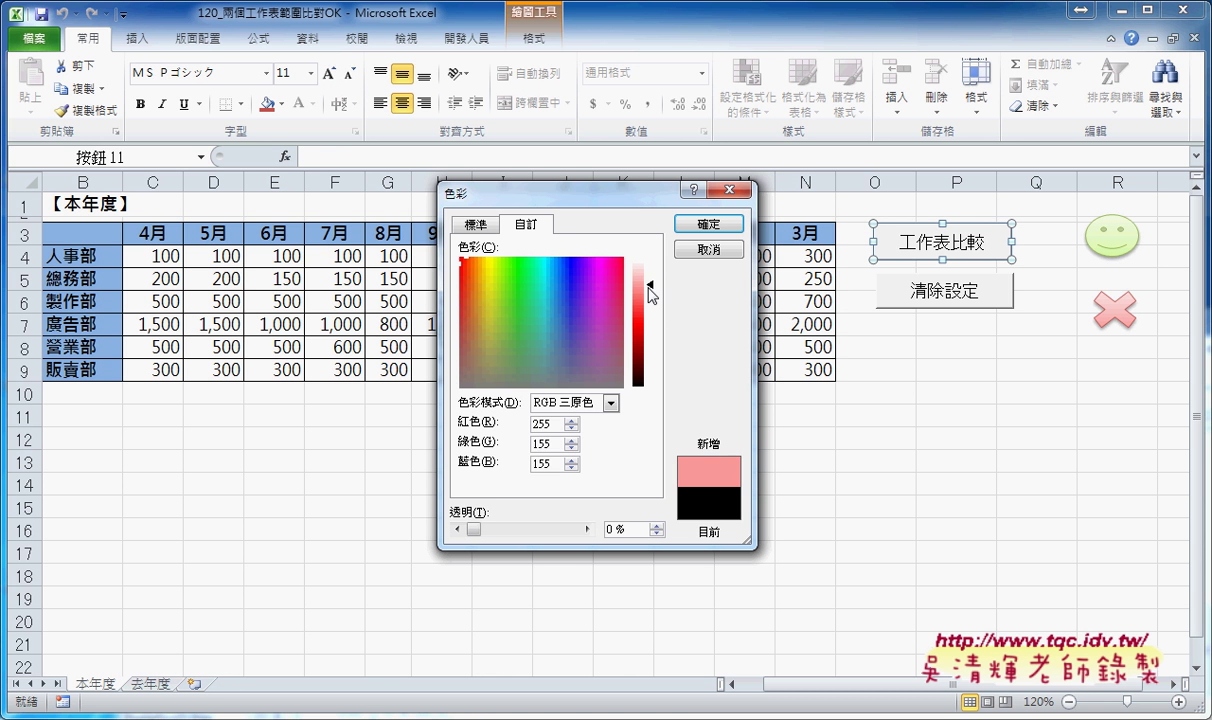
pyautogui.moveTo(646, 303); pyautogui.dragTo(650, 293)
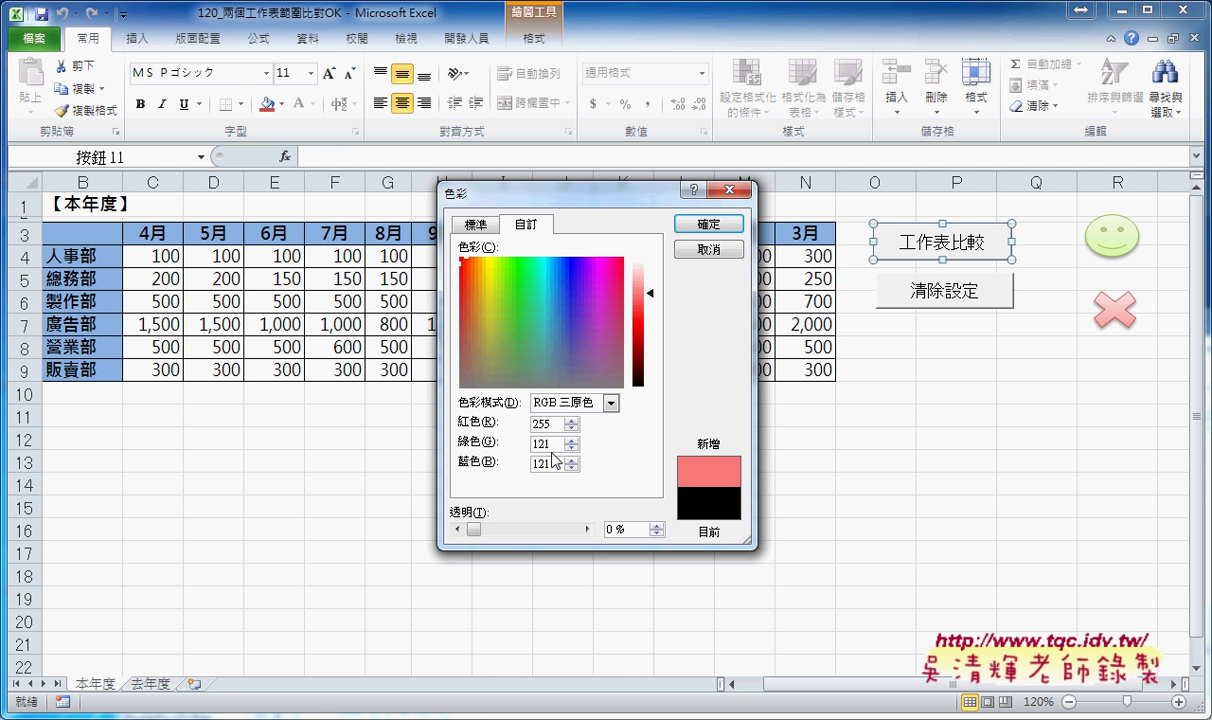
# Cancel the colour picker and open the VBA editor from the Developer tab, moving it up-left.
pyautogui.click(698, 251)
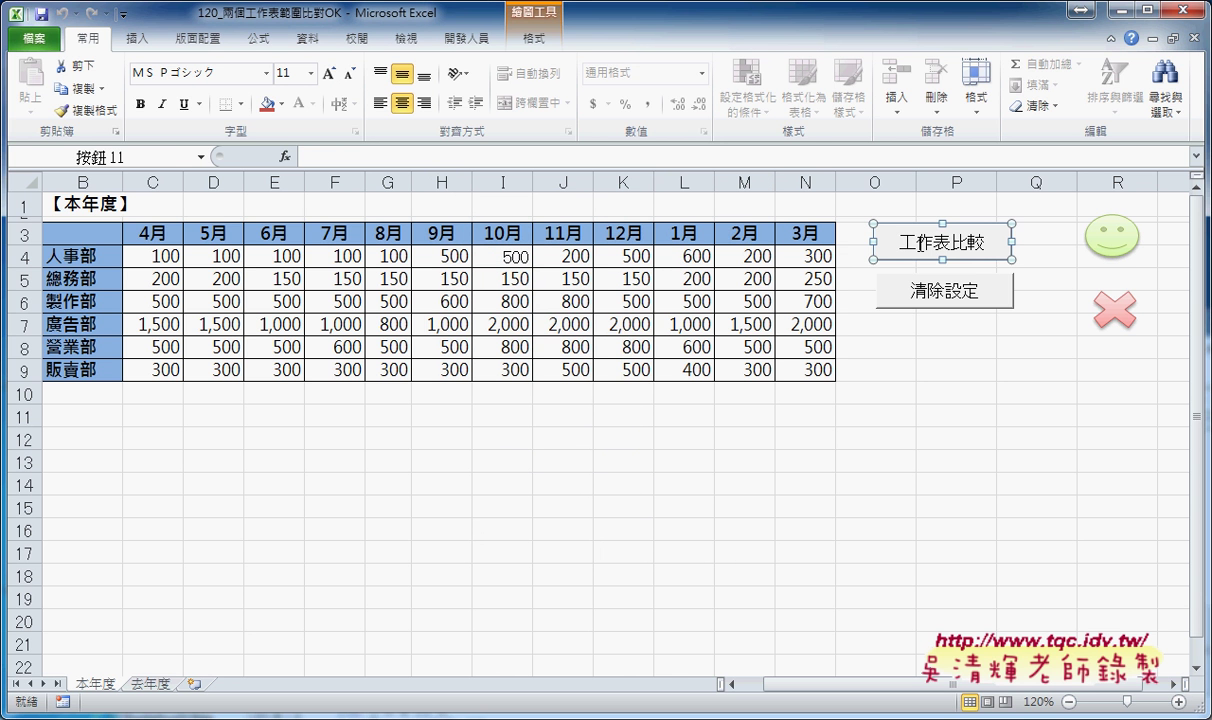
pyautogui.click(455, 39)
pyautogui.click(43, 85)
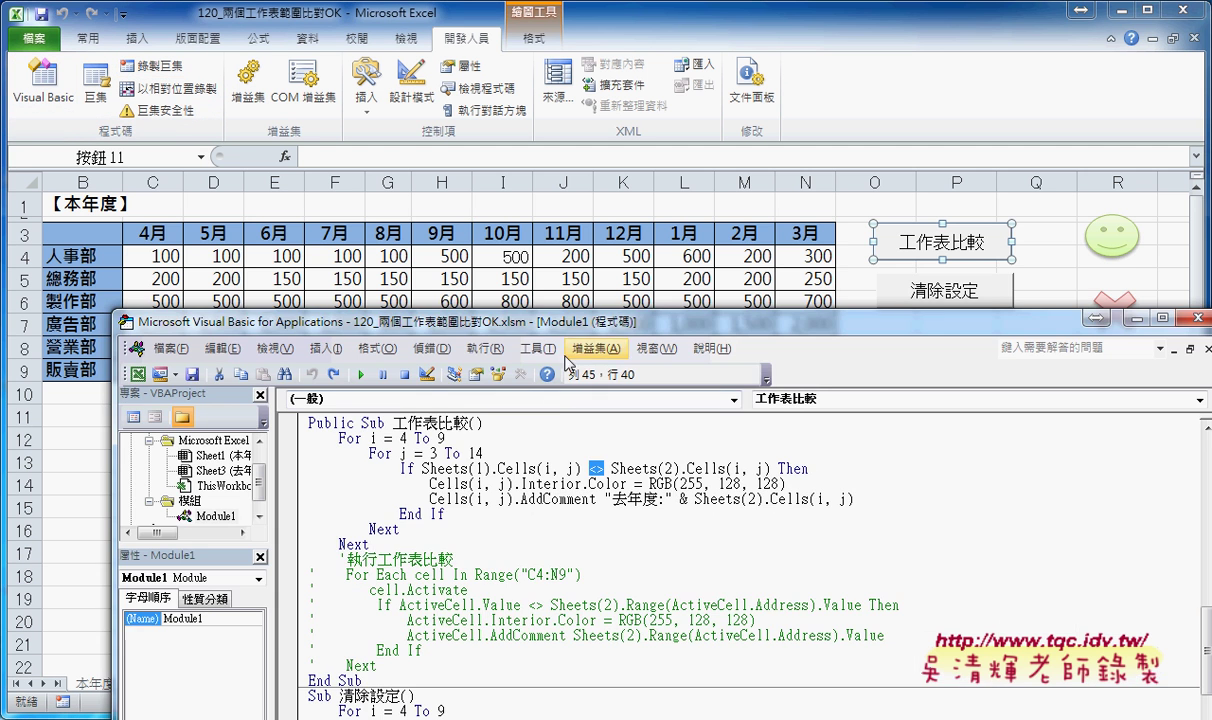
pyautogui.moveTo(573, 330); pyautogui.dragTo(550, 195)
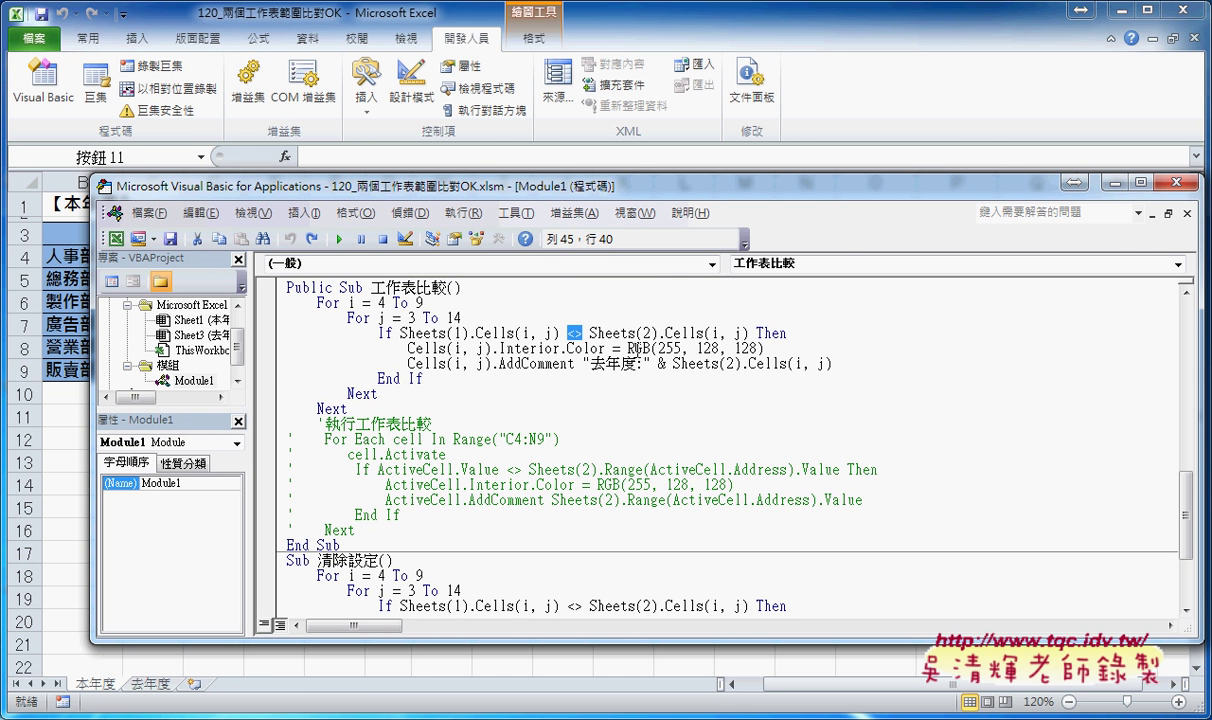
# Highlight the Interior.Color = RGB(255, 128, 128) statement in the 工作表比較 code.
pyautogui.moveTo(628, 349); pyautogui.dragTo(766, 349)
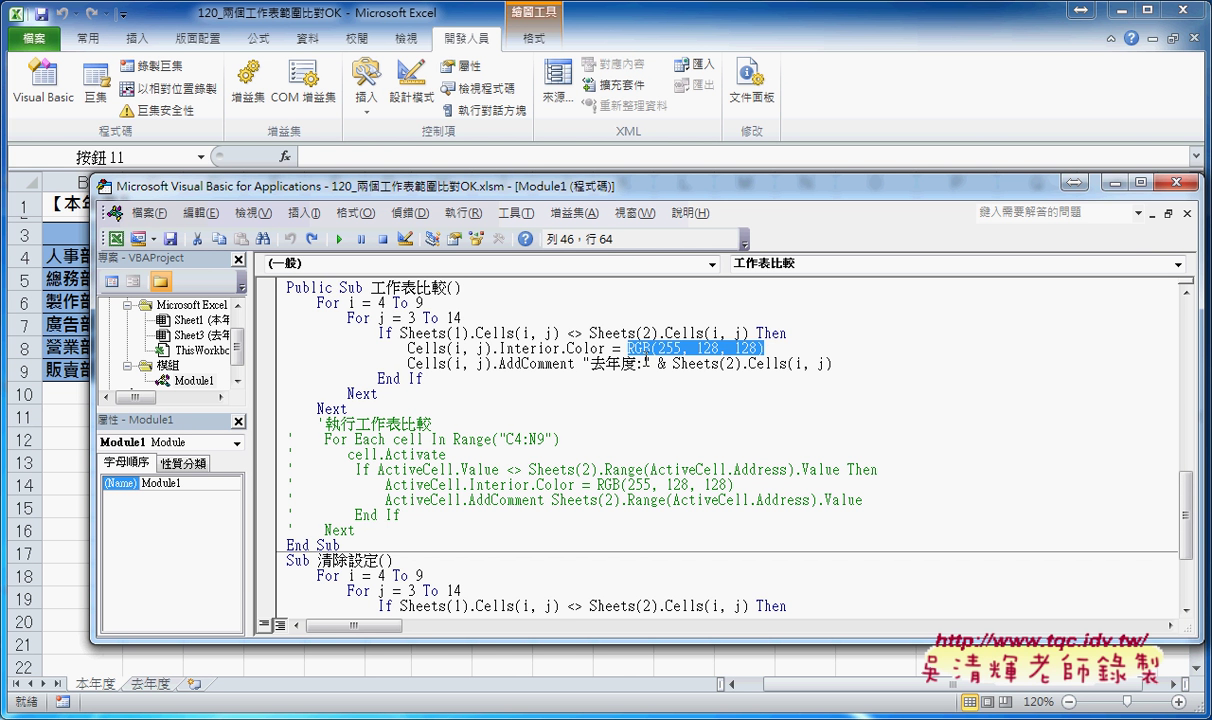
pyautogui.click(492, 348)
pyautogui.moveTo(492, 348); pyautogui.dragTo(606, 348)
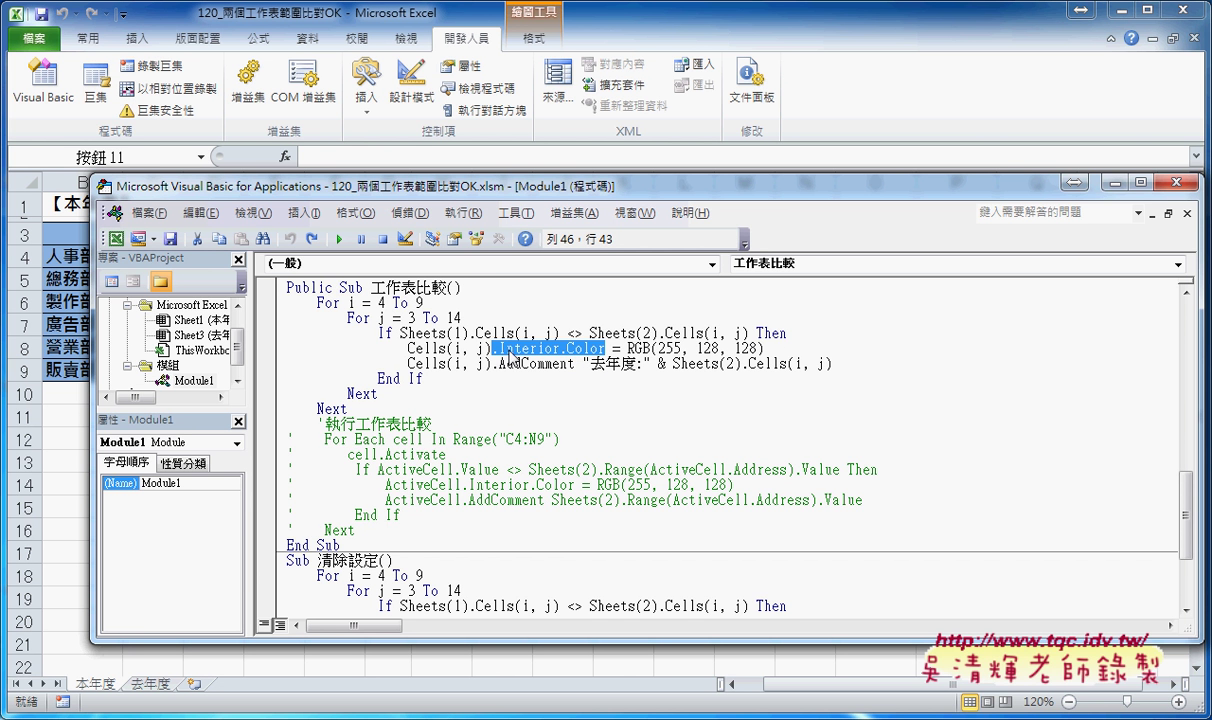
pyautogui.moveTo(447, 348); pyautogui.dragTo(789, 343)
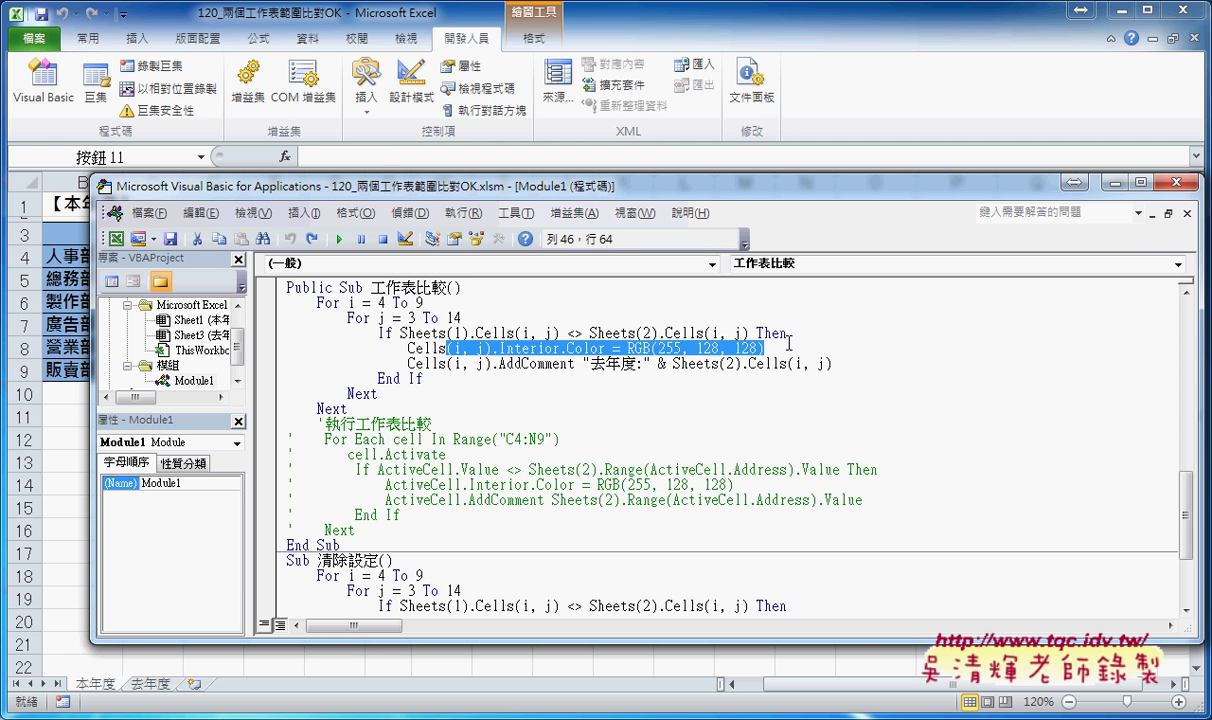
# Retype the line as Cells(i, j).Interior.Color = RGB(255,128,128), picking Interior and Color from IntelliSense.
pyautogui.write('.')
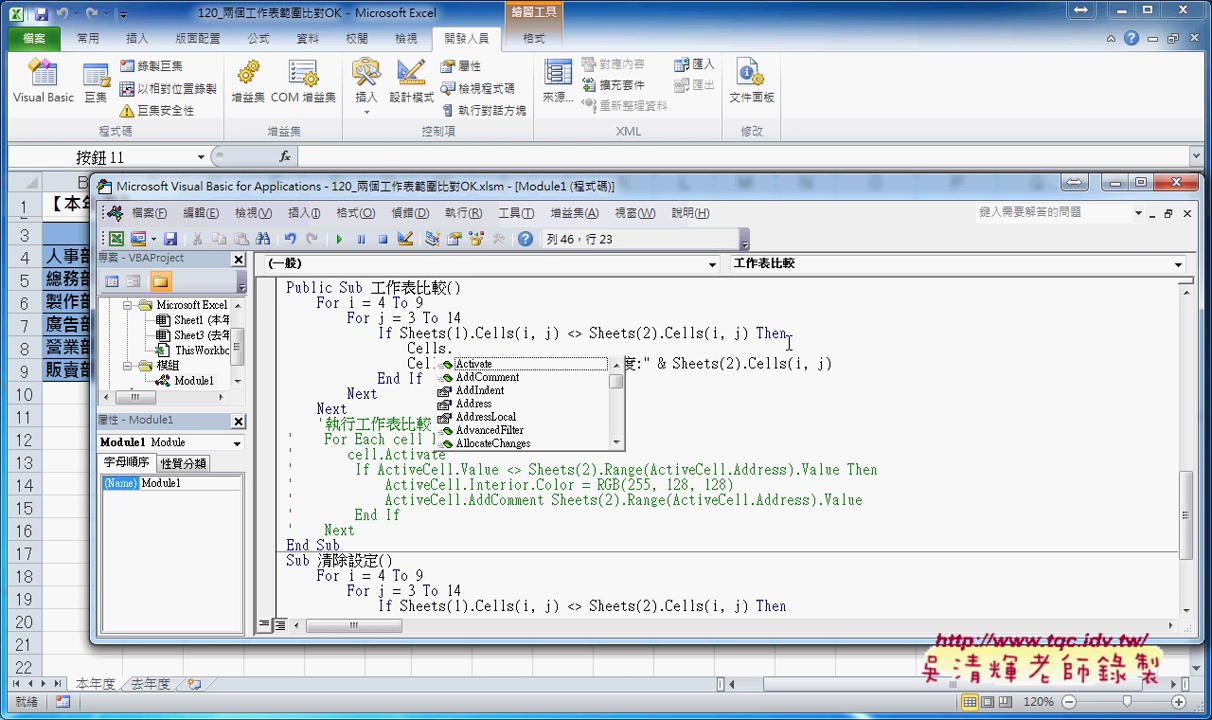
pyautogui.write('i')
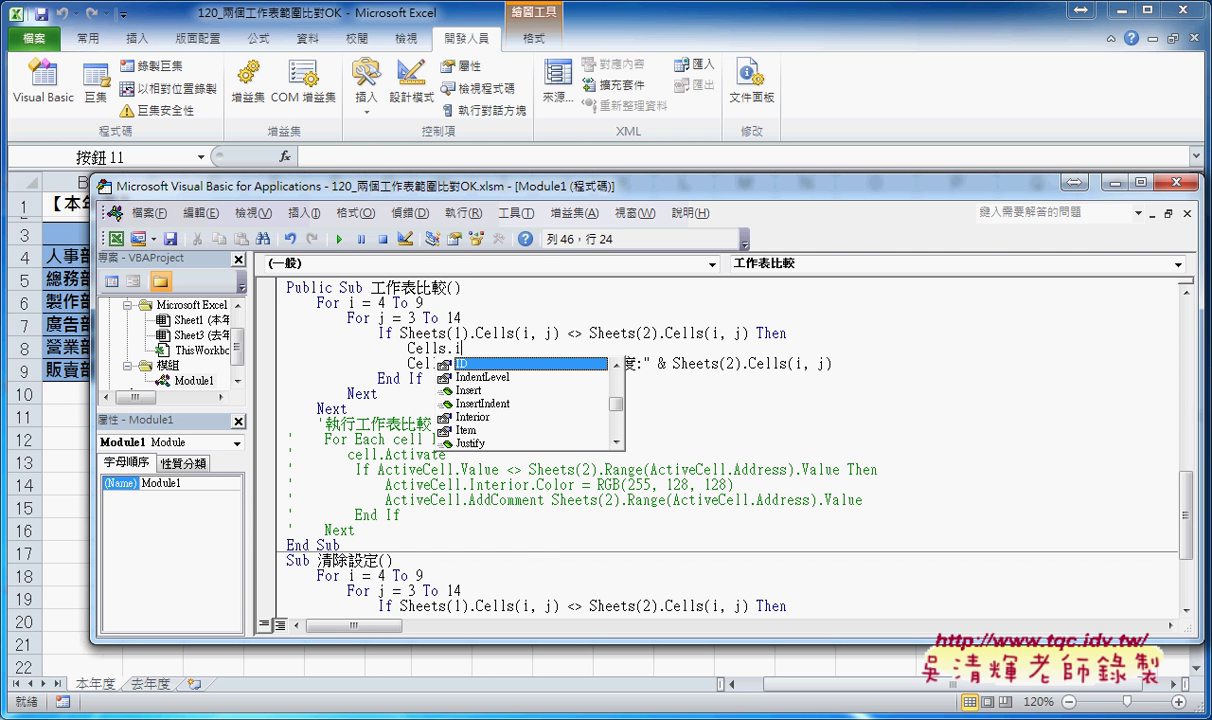
pyautogui.write('n')
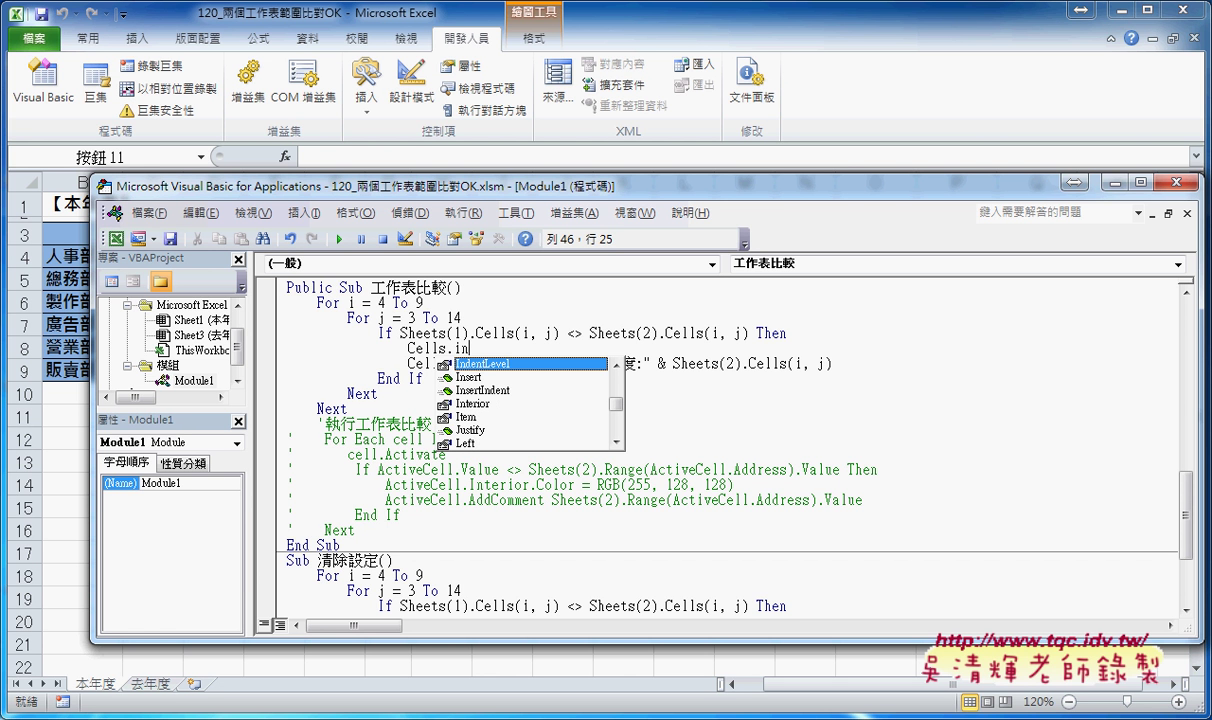
pyautogui.press('Down')
pyautogui.press('Down')
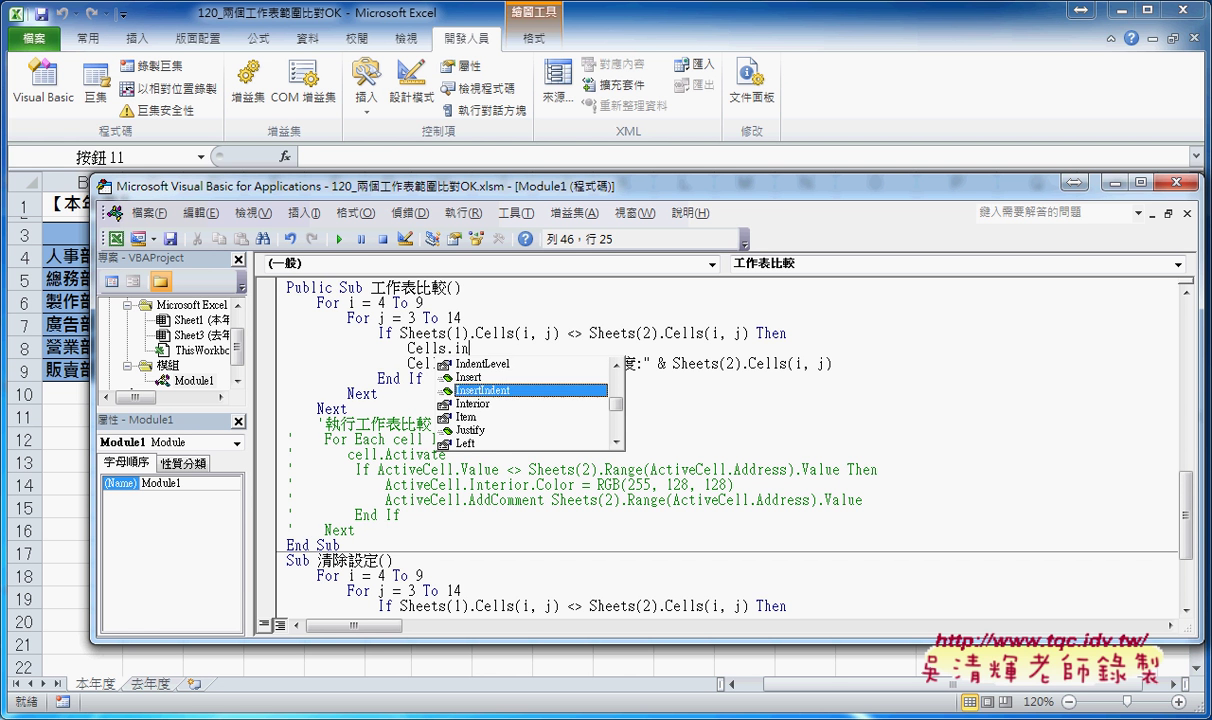
pyautogui.press('Down')
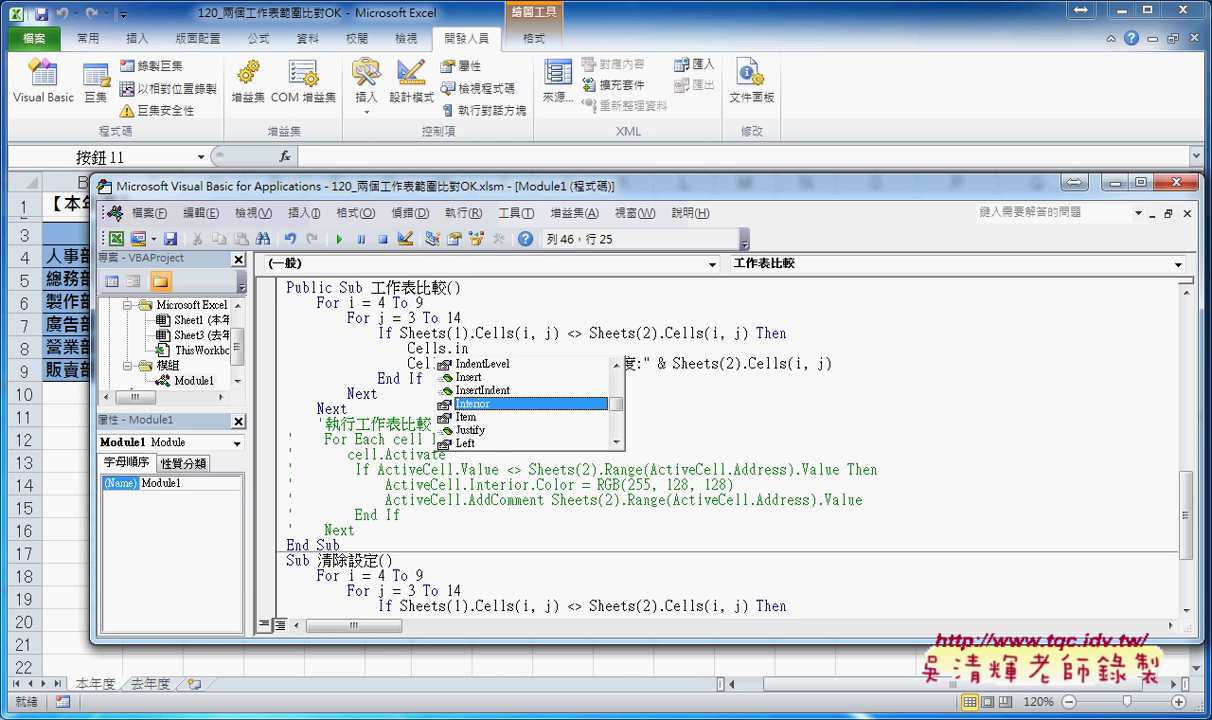
pyautogui.doubleClick(532, 399)
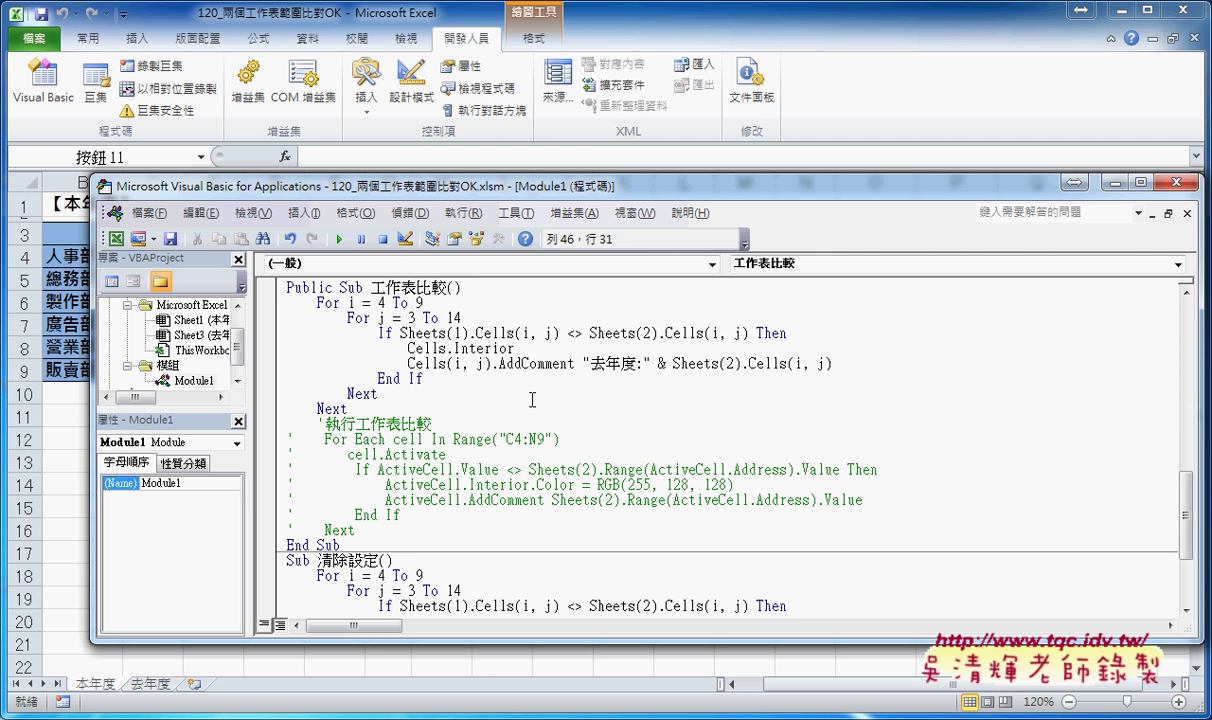
pyautogui.write('.')
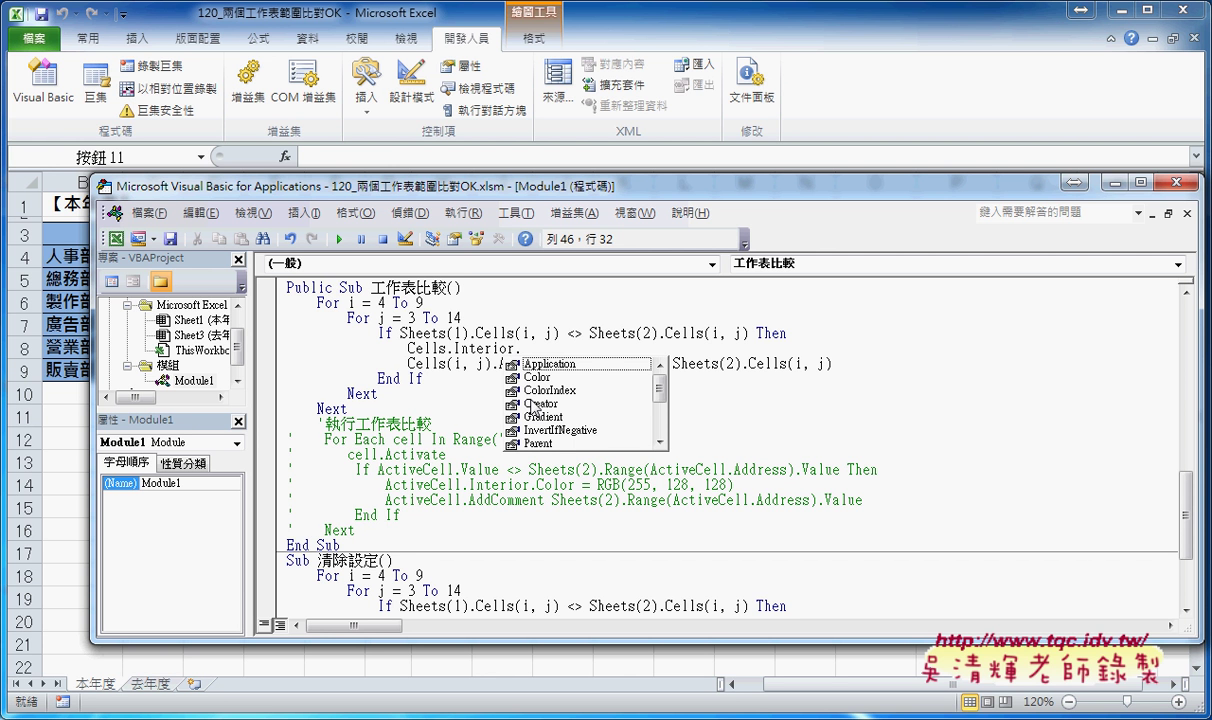
pyautogui.doubleClick(545, 377)
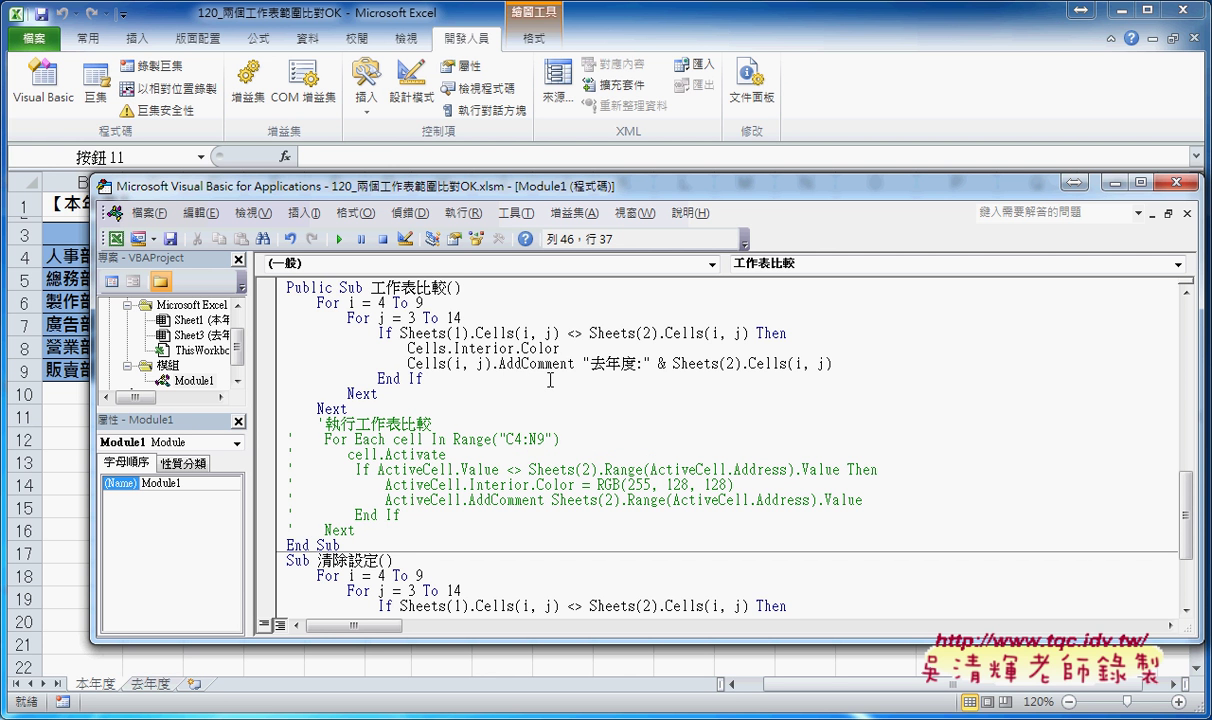
pyautogui.write('=rg')
pyautogui.write('b(')
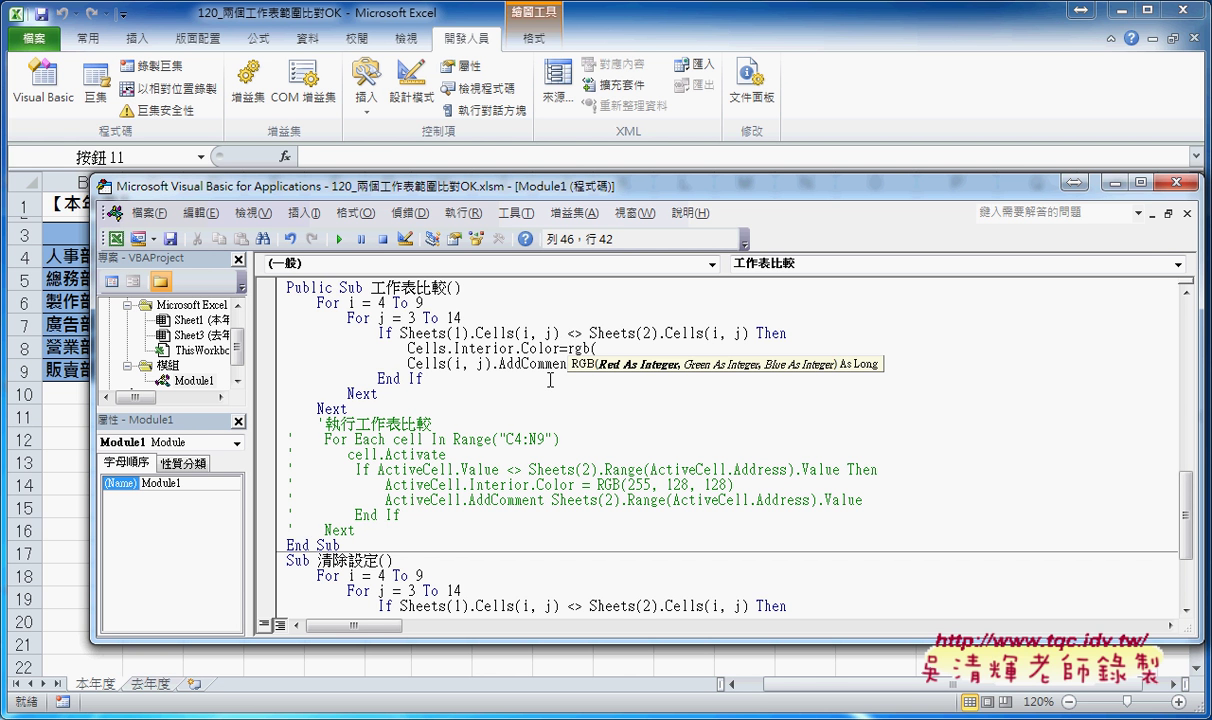
pyautogui.write('255,')
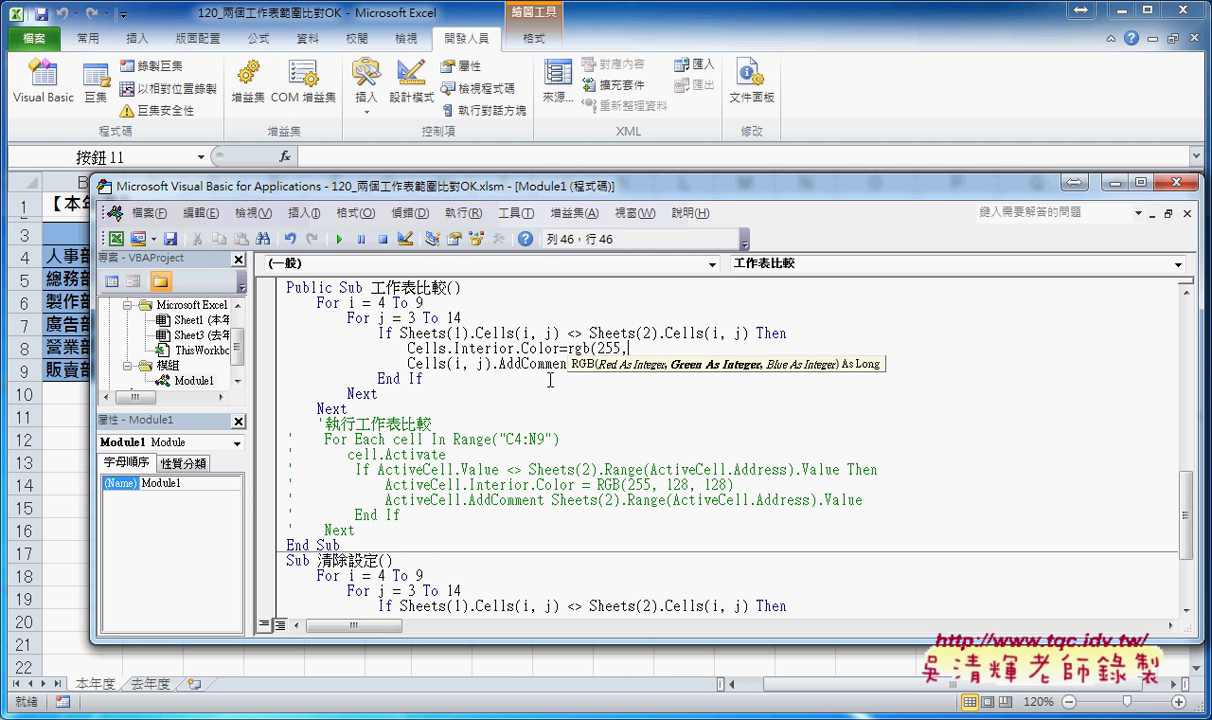
pyautogui.write('128,')
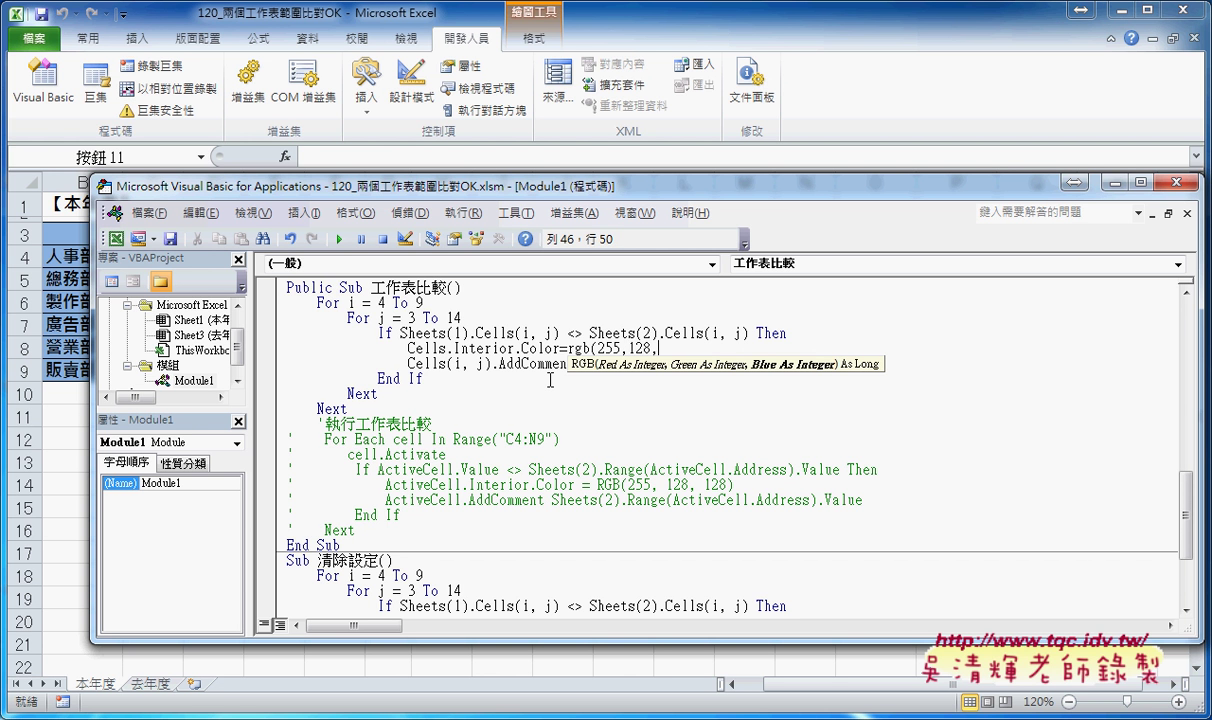
pyautogui.write('128')
pyautogui.write(')')
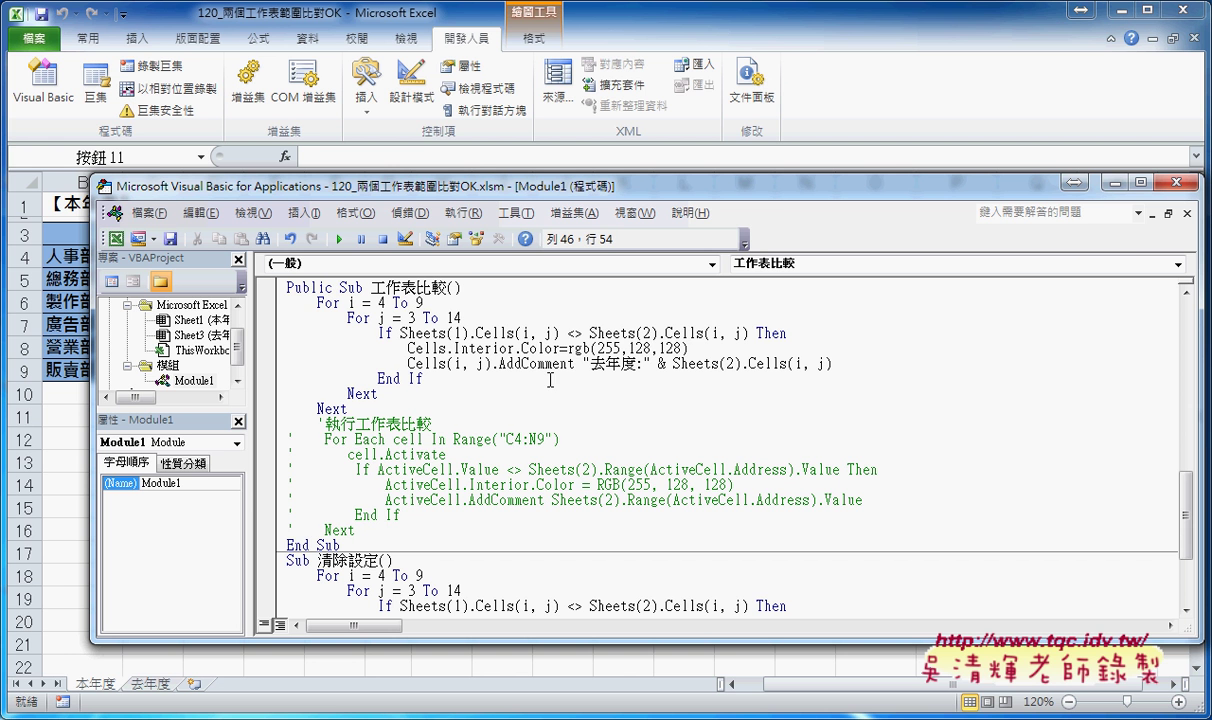
pyautogui.click(448, 348)
pyautogui.write('(')
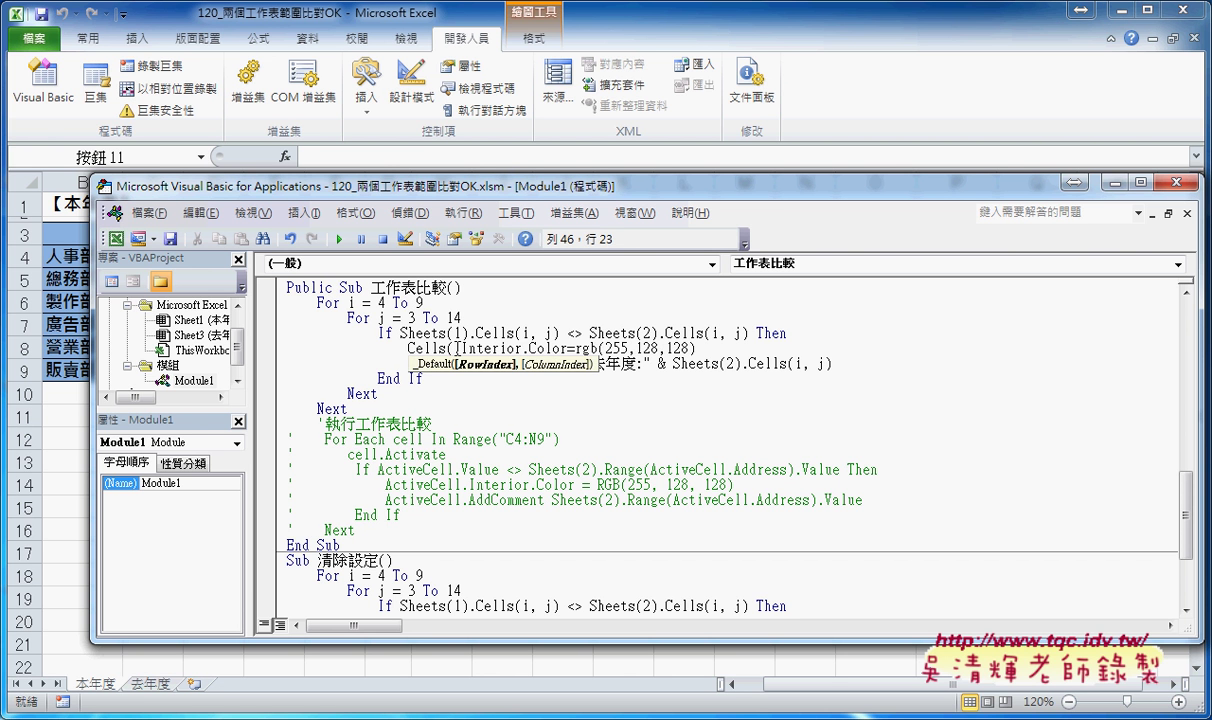
pyautogui.write('i,')
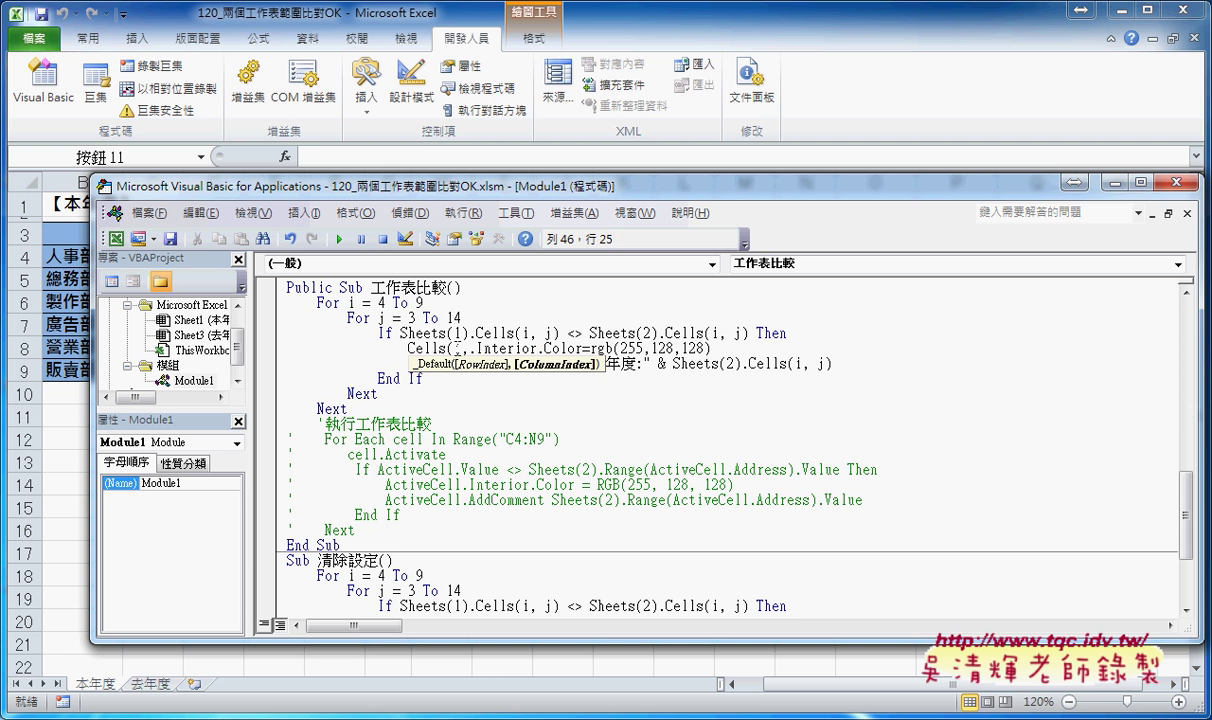
pyautogui.write('j)')
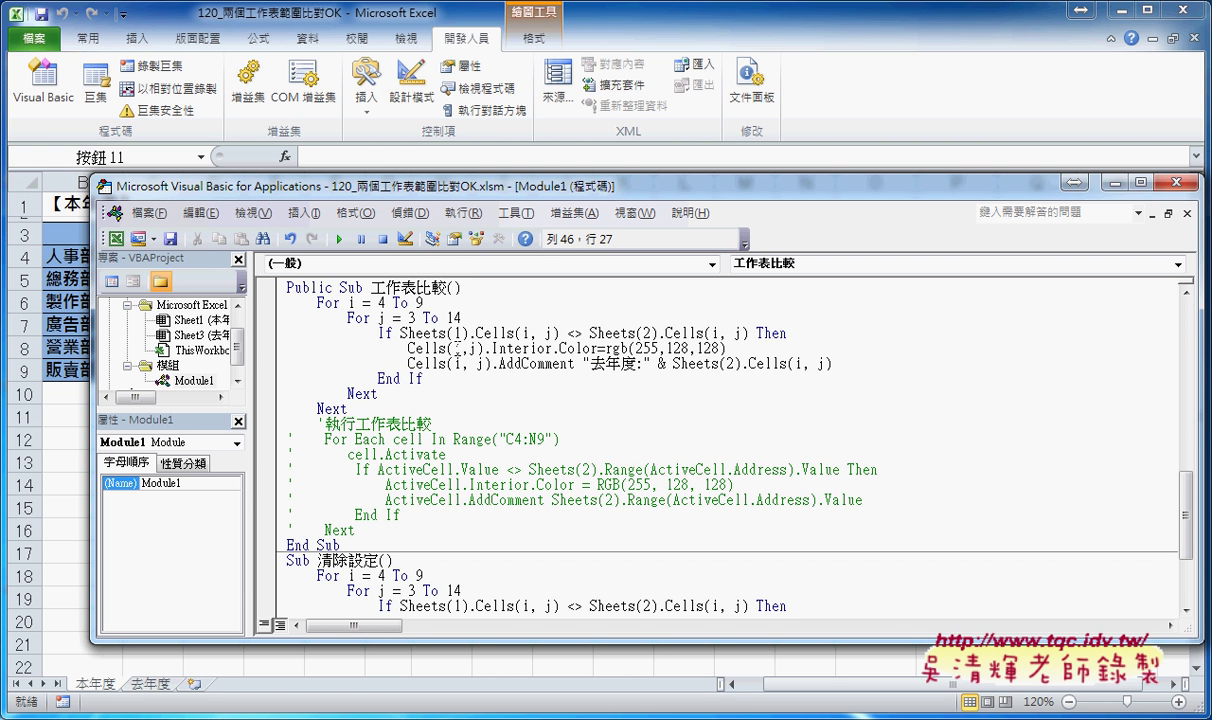
pyautogui.press('Down')
pyautogui.press('Down')
pyautogui.press('Down')
pyautogui.moveTo(447, 348); pyautogui.dragTo(490, 349)
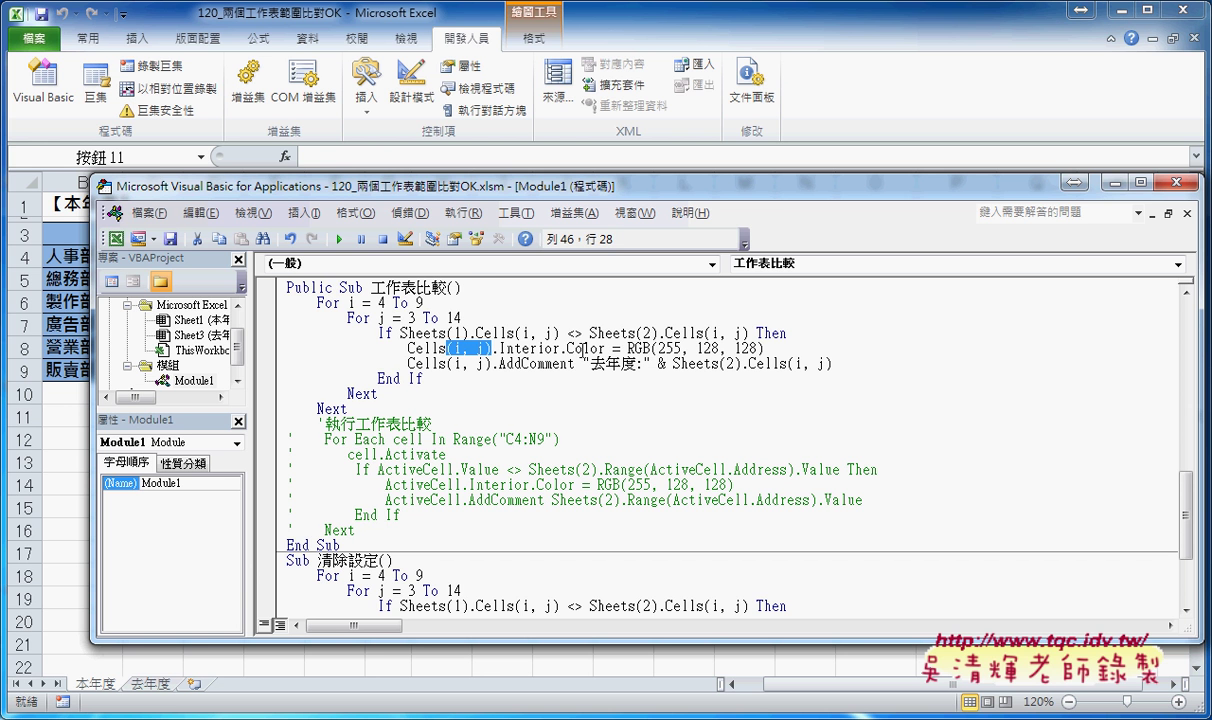
# Highlight Interior.Color = RGB(255, 128, 128), then show the sheet and right-click cell E4's comment options.
pyautogui.doubleClick(528, 348)
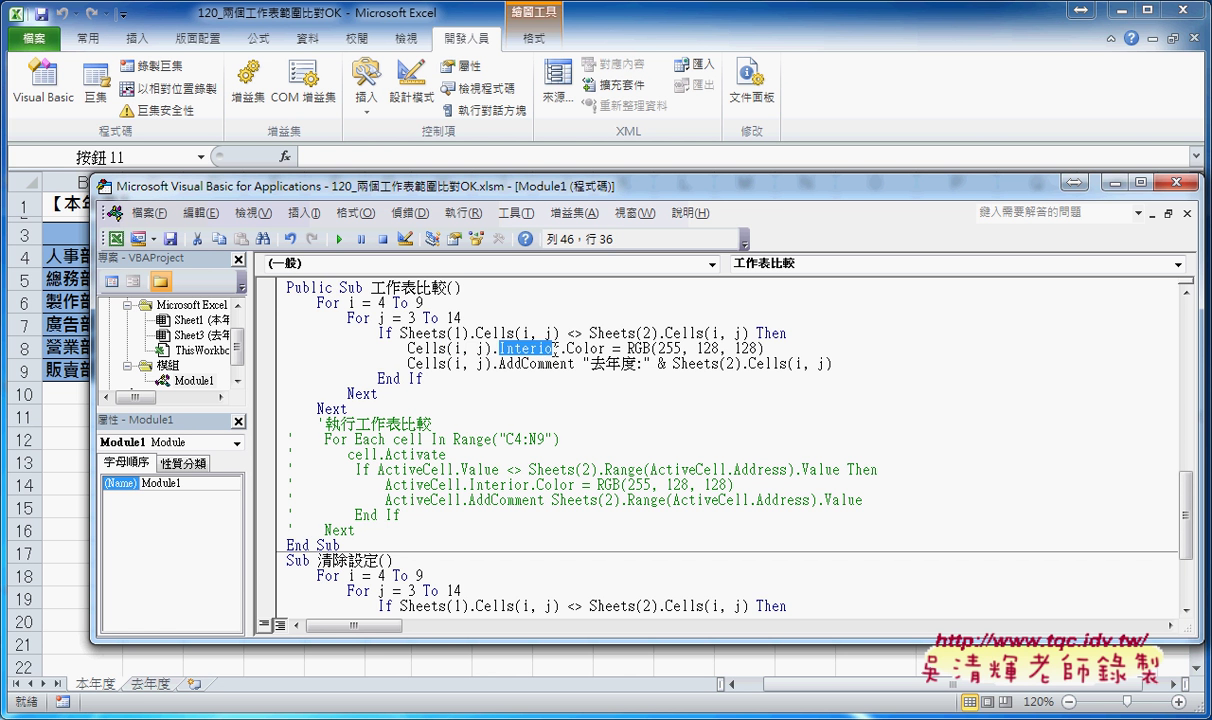
pyautogui.moveTo(558, 348); pyautogui.dragTo(763, 348)
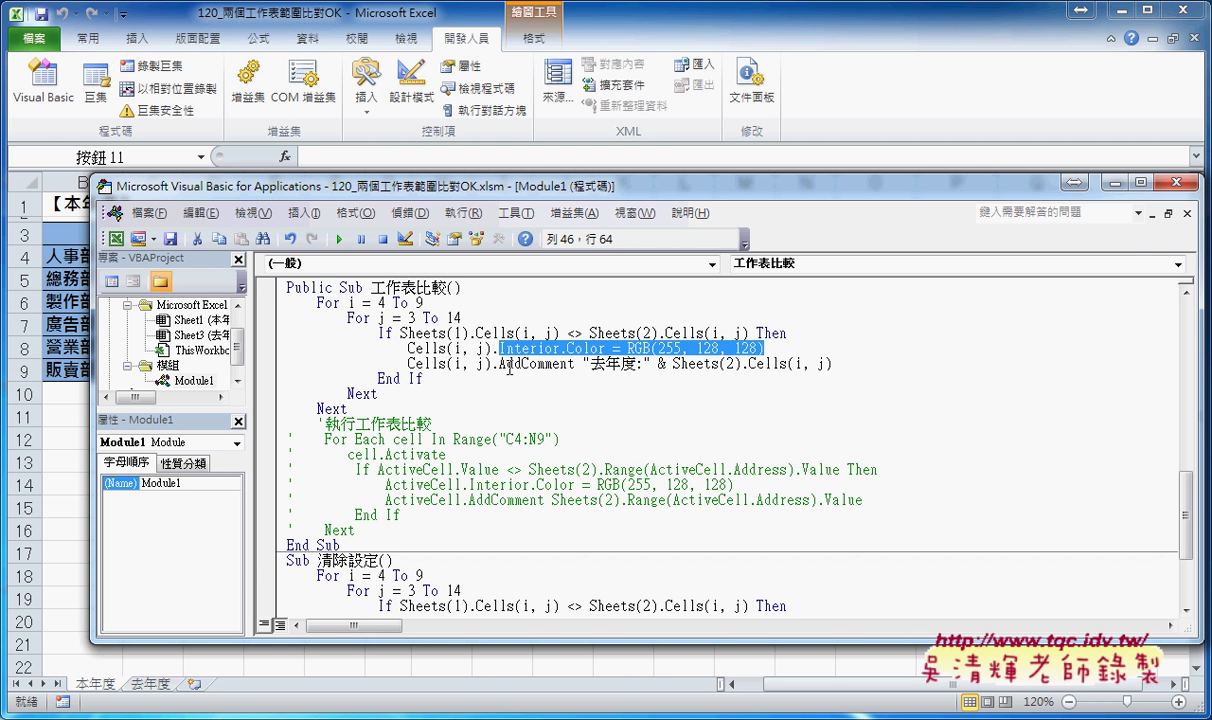
pyautogui.moveTo(570, 191); pyautogui.dragTo(824, 200)
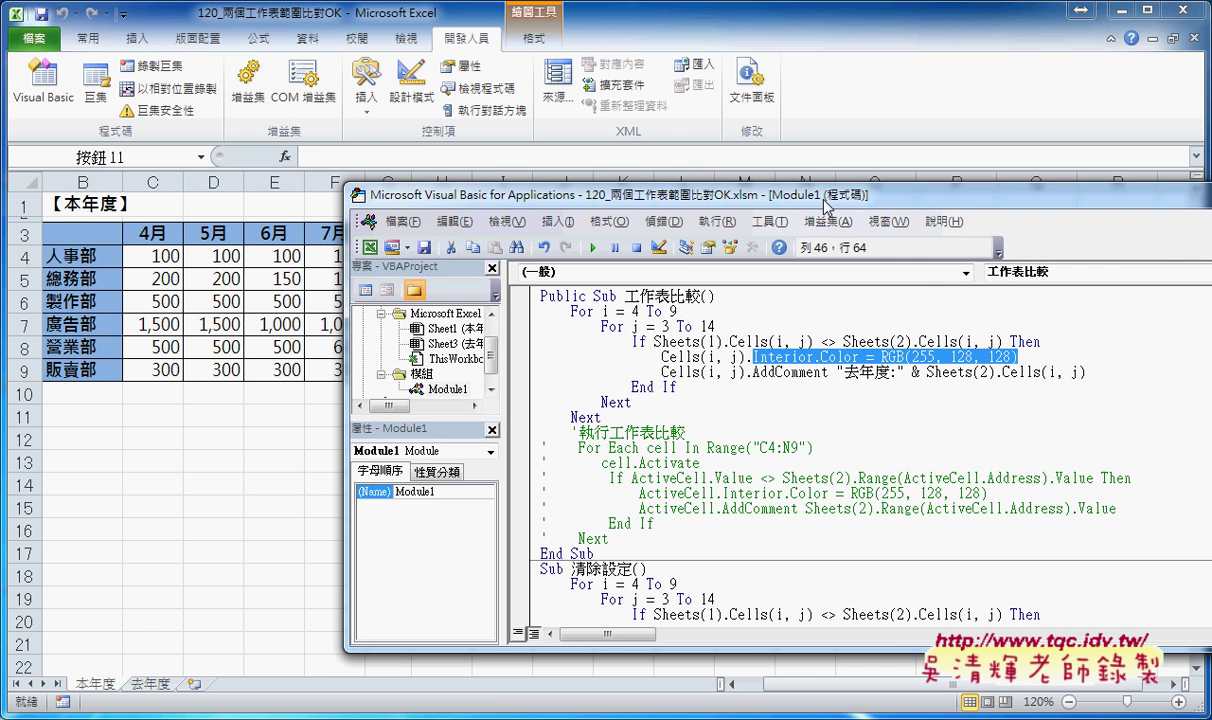
pyautogui.rightClick(300, 263)
pyautogui.click(297, 259)
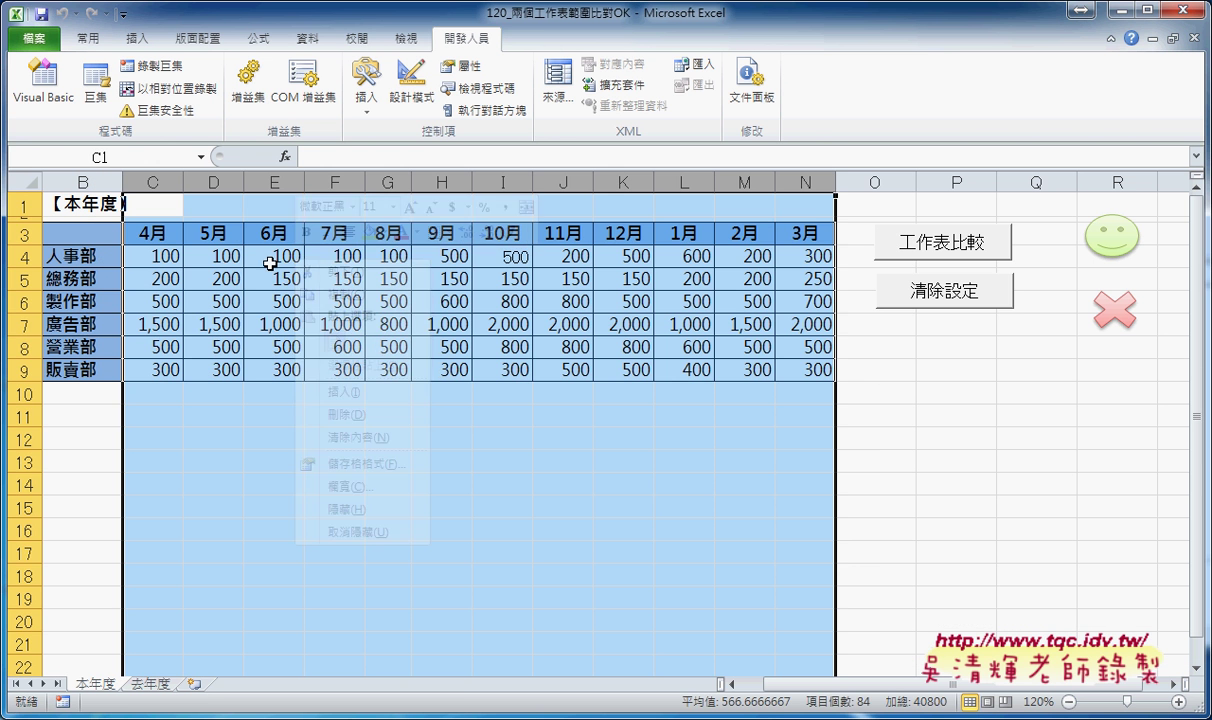
pyautogui.rightClick(278, 258)
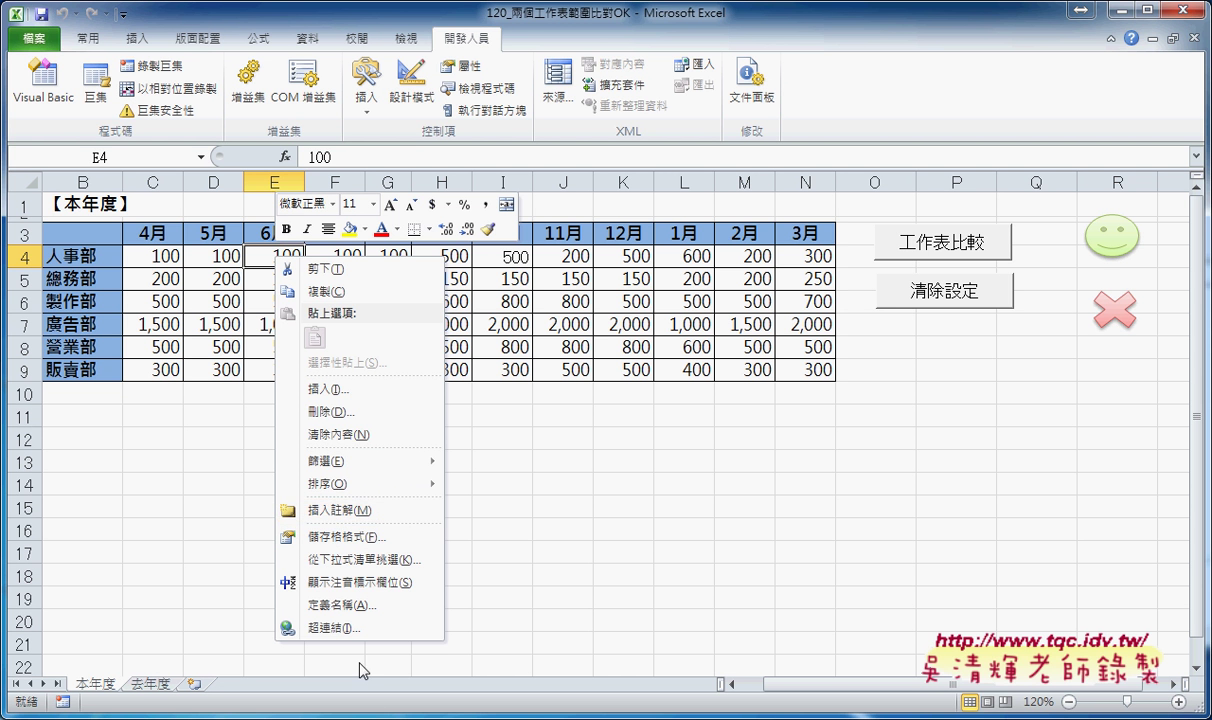
# Walk through the add-comment line's 去年度 label and last-year value, and the loop's start row 4.
pyautogui.click(42, 85)
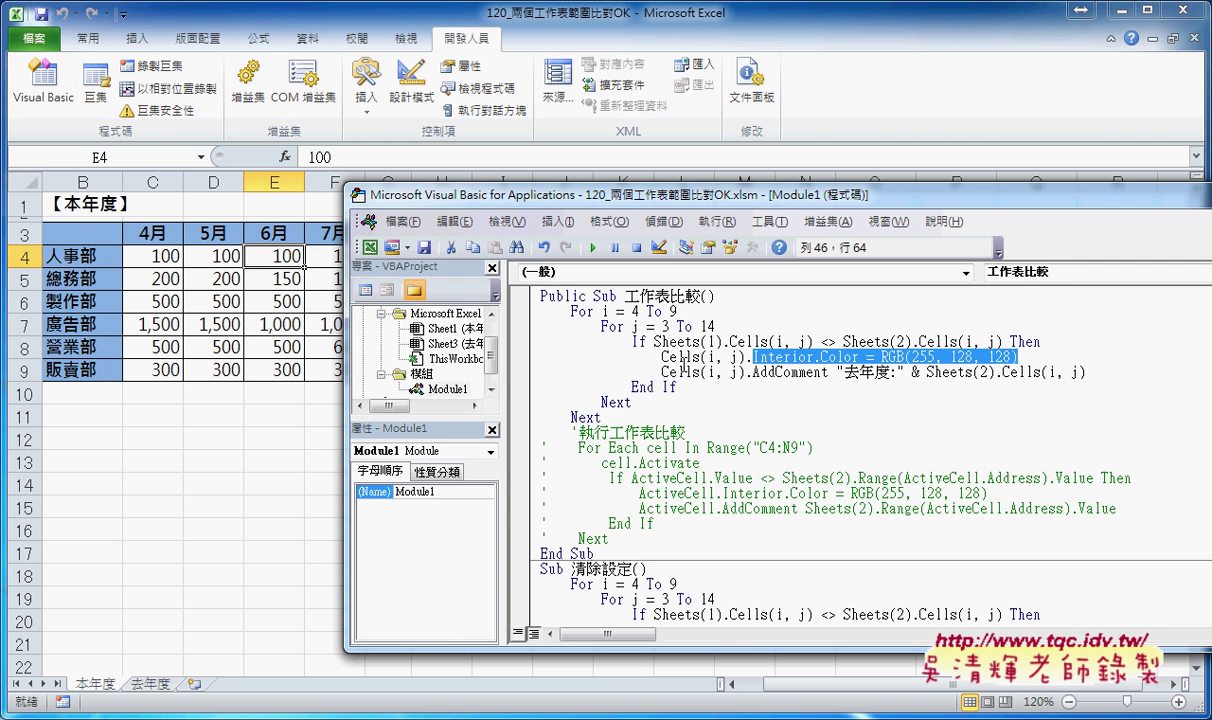
pyautogui.moveTo(745, 373); pyautogui.dragTo(702, 373)
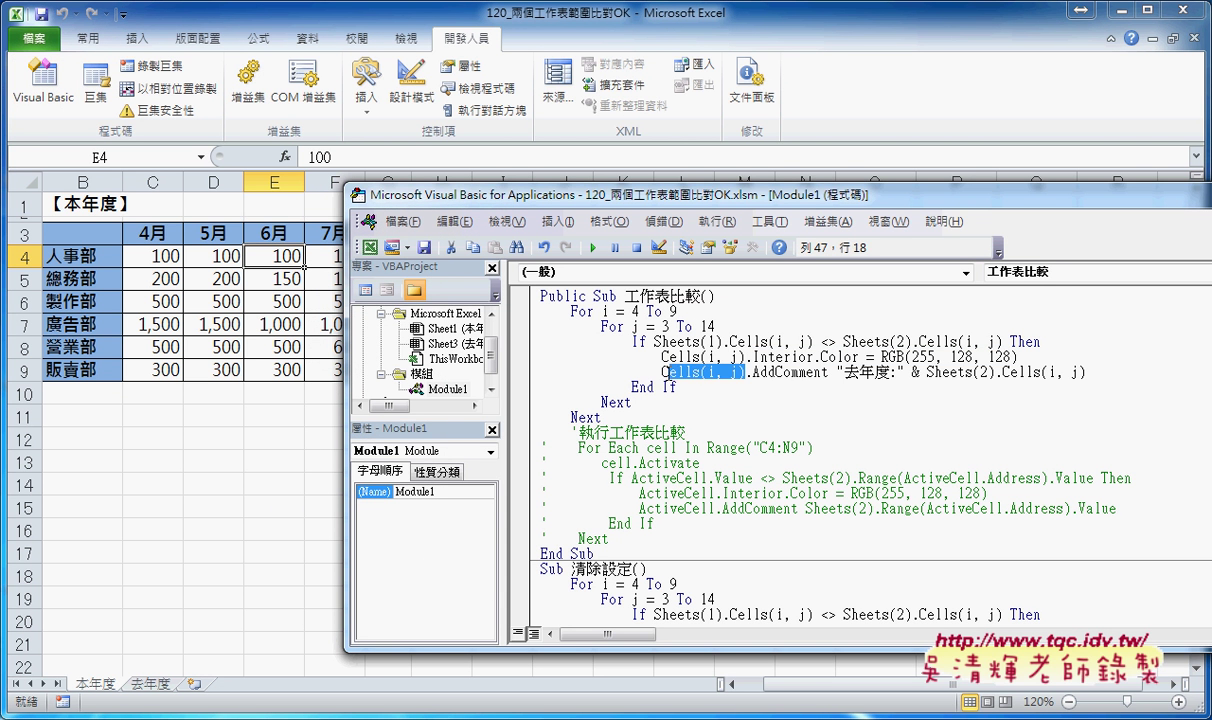
pyautogui.click(748, 373)
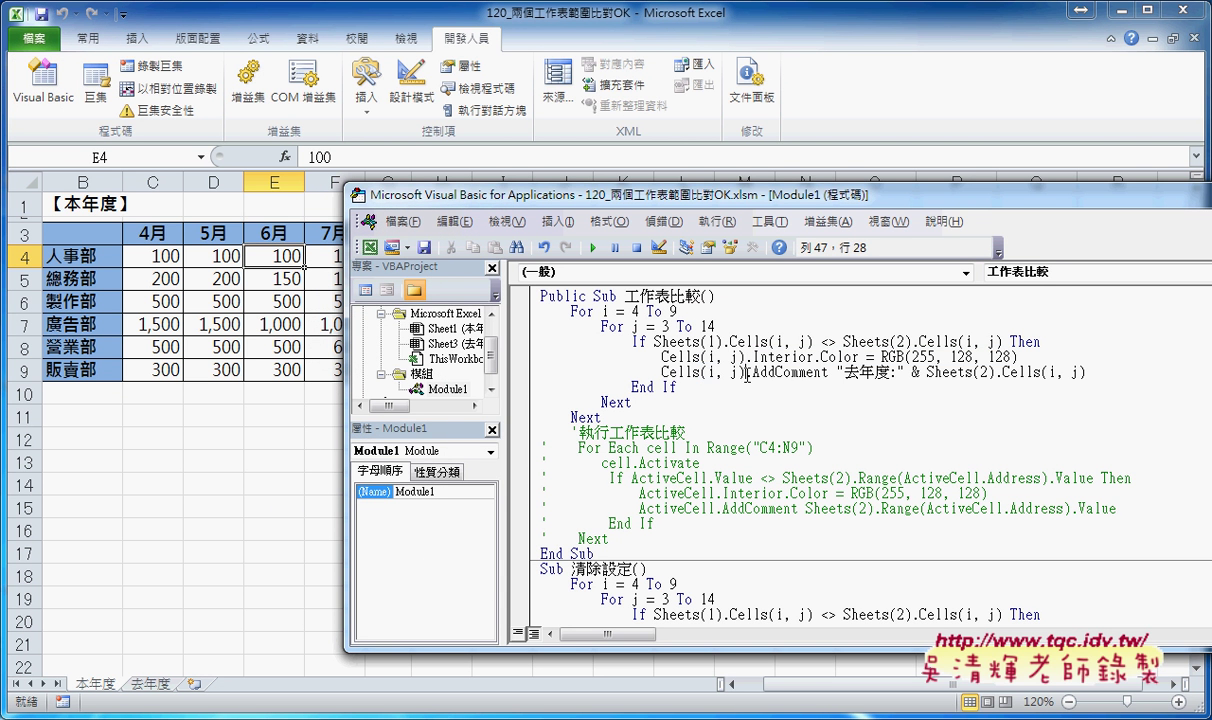
pyautogui.moveTo(746, 373); pyautogui.dragTo(829, 372)
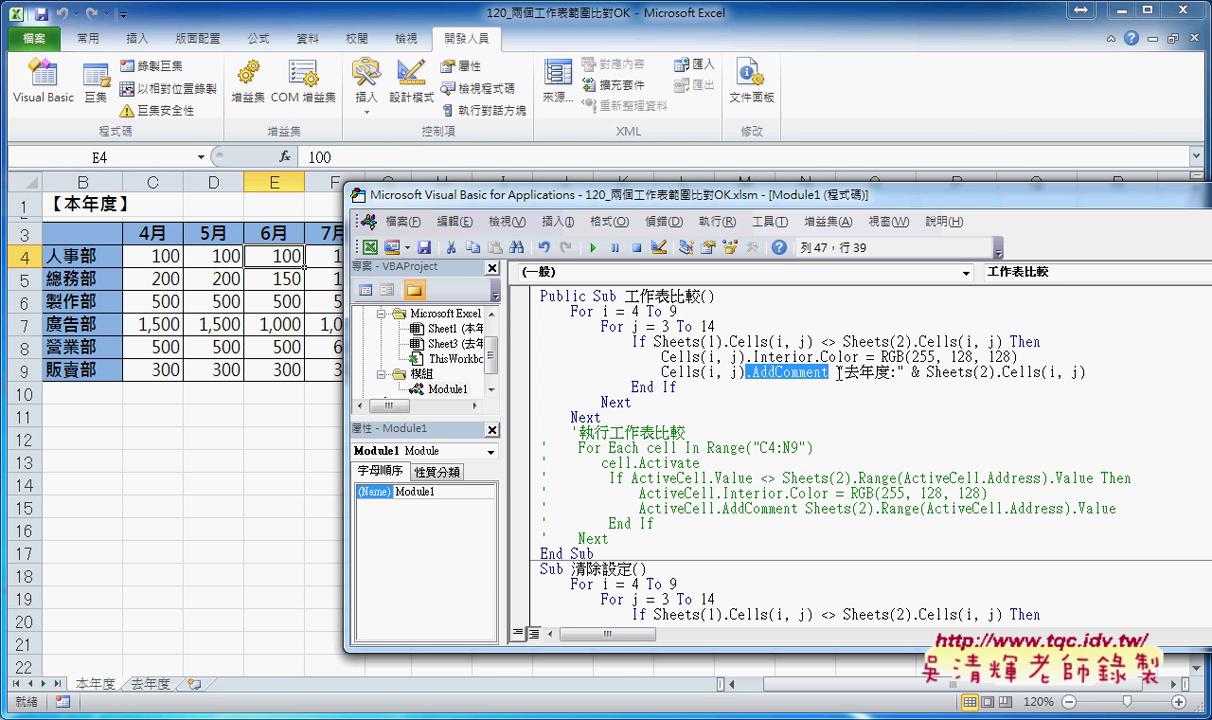
pyautogui.moveTo(837, 372); pyautogui.dragTo(891, 373)
pyautogui.moveTo(899, 372); pyautogui.dragTo(993, 372)
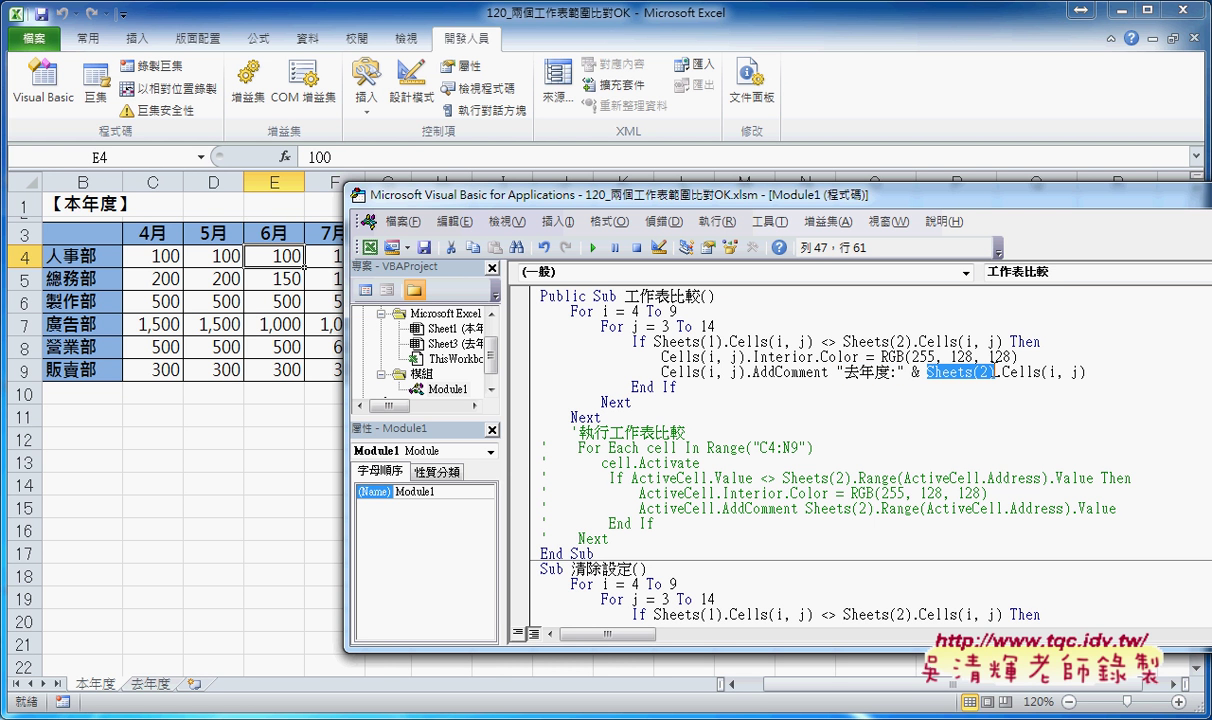
pyautogui.moveTo(1085, 372); pyautogui.dragTo(838, 378)
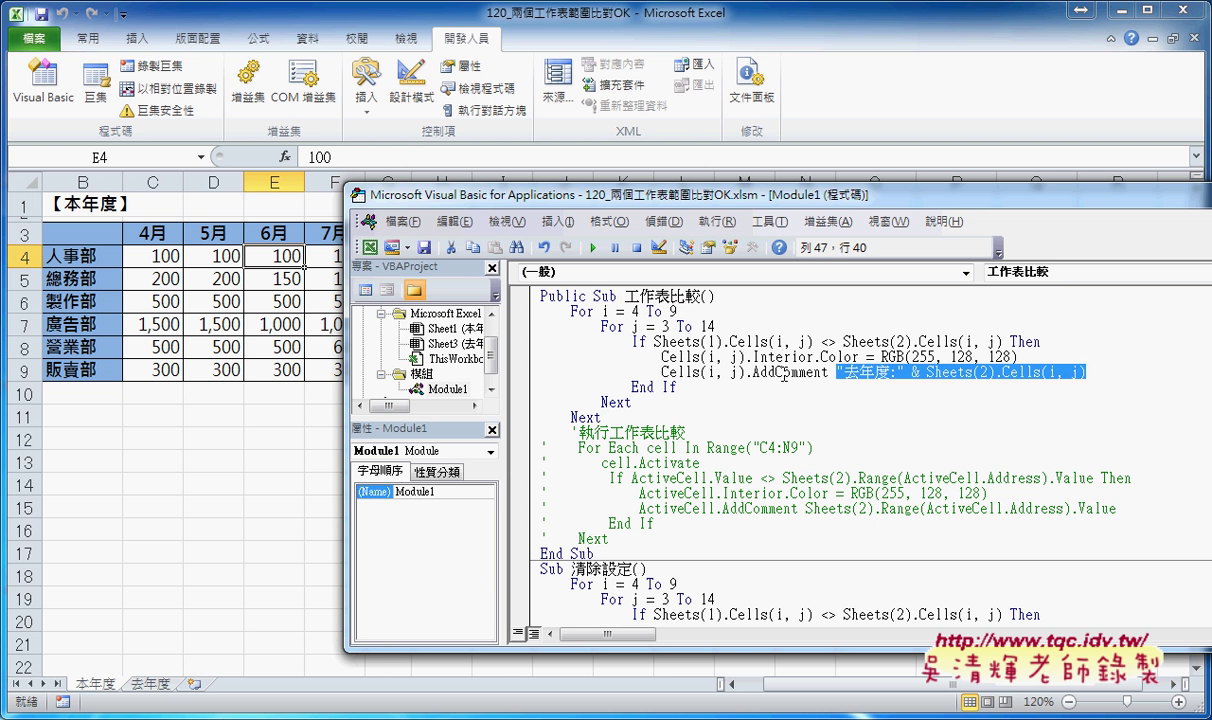
pyautogui.doubleClick(631, 311)
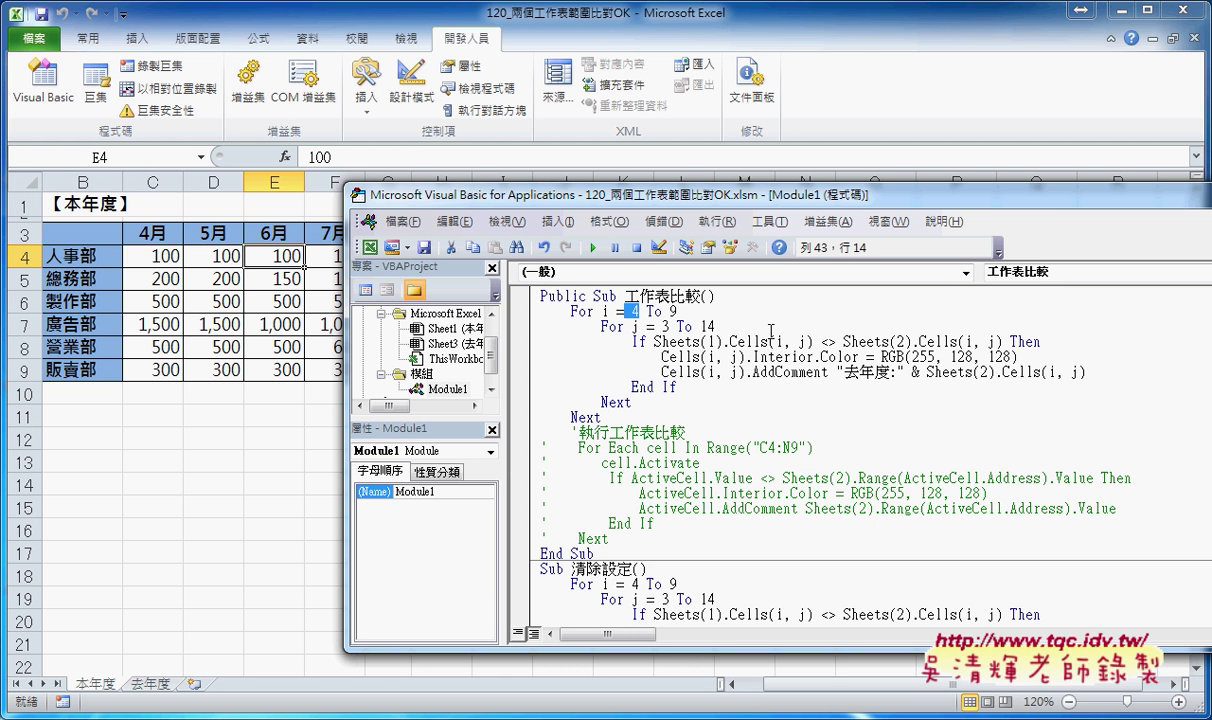
# Break on the colouring line, run the macro and continue with F5 until differing cells turn red.
pyautogui.click(517, 356)
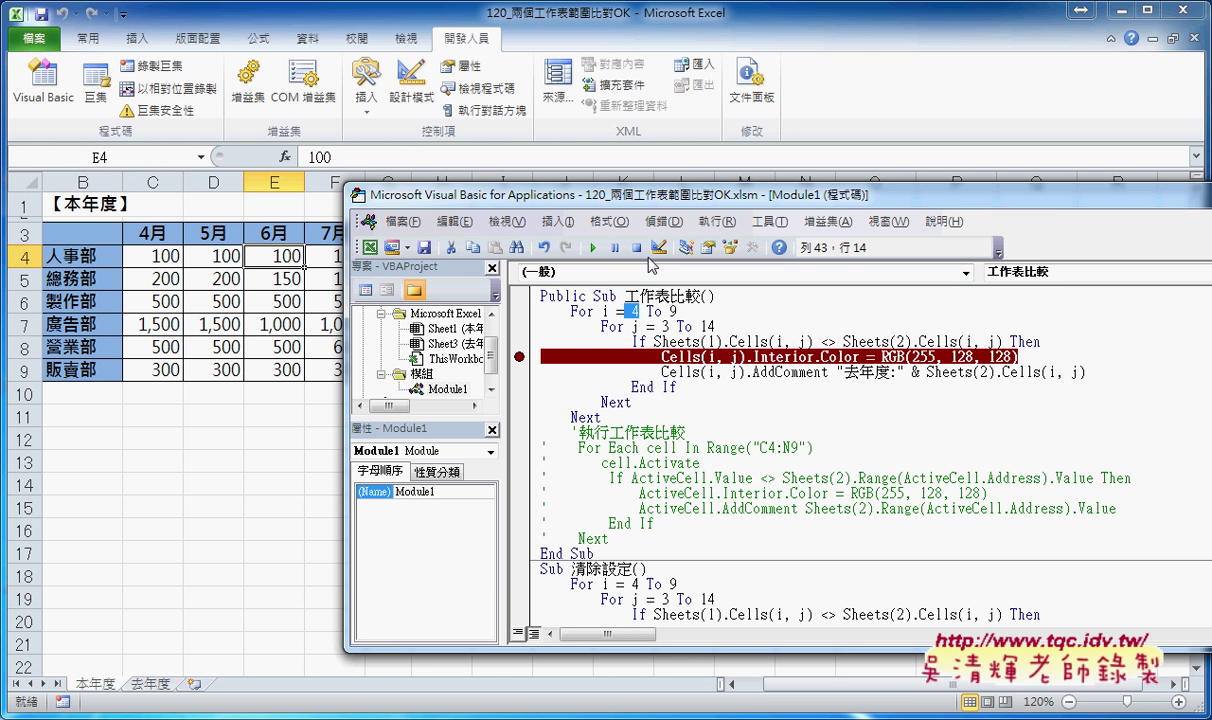
pyautogui.moveTo(641, 210); pyautogui.dragTo(667, 391)
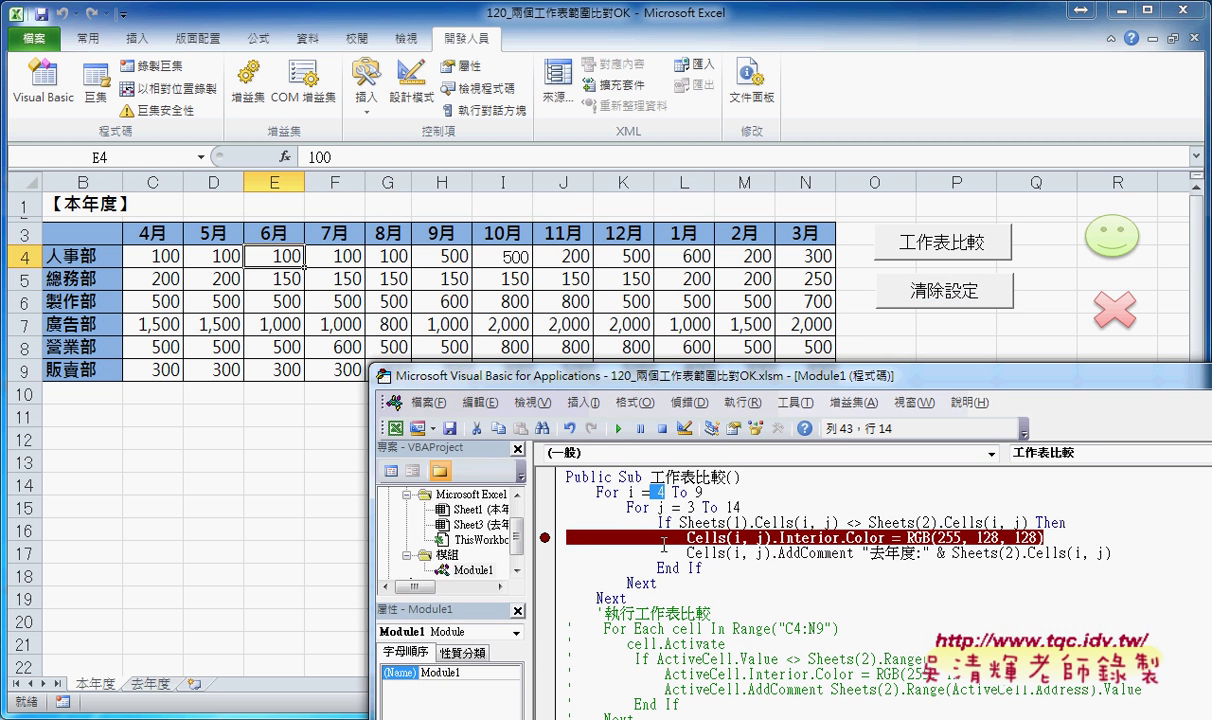
pyautogui.click(619, 429)
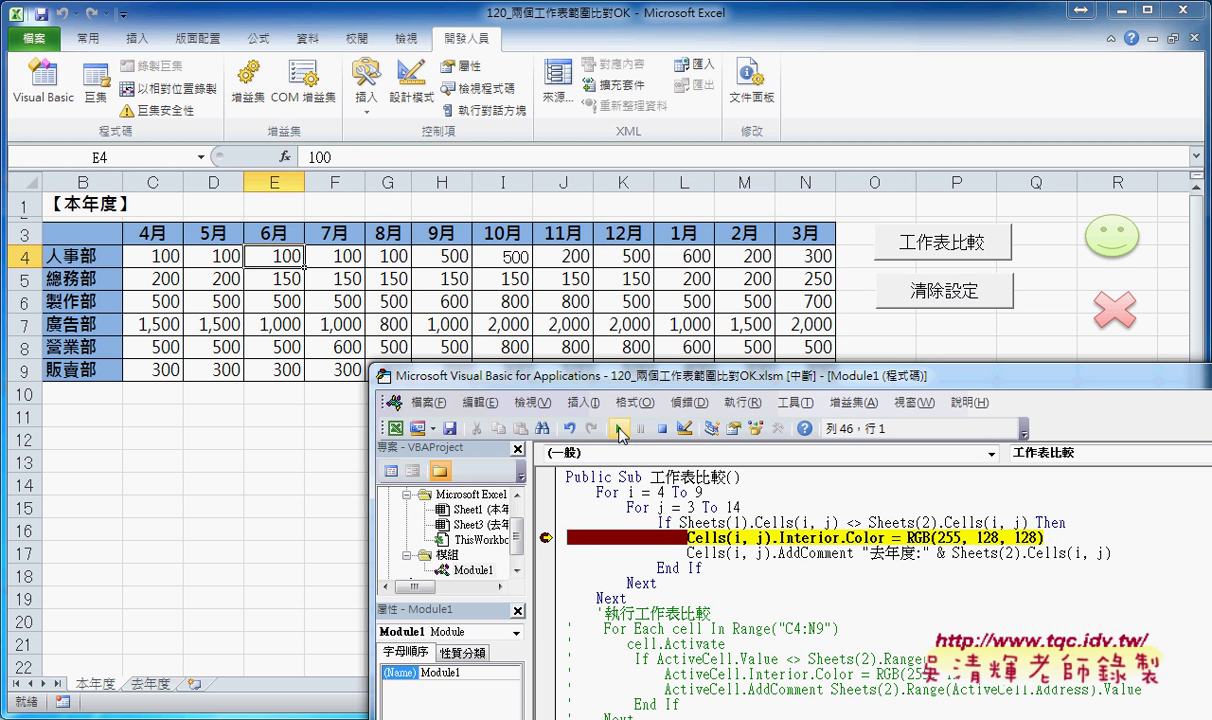
pyautogui.moveTo(668, 368); pyautogui.dragTo(447, 372)
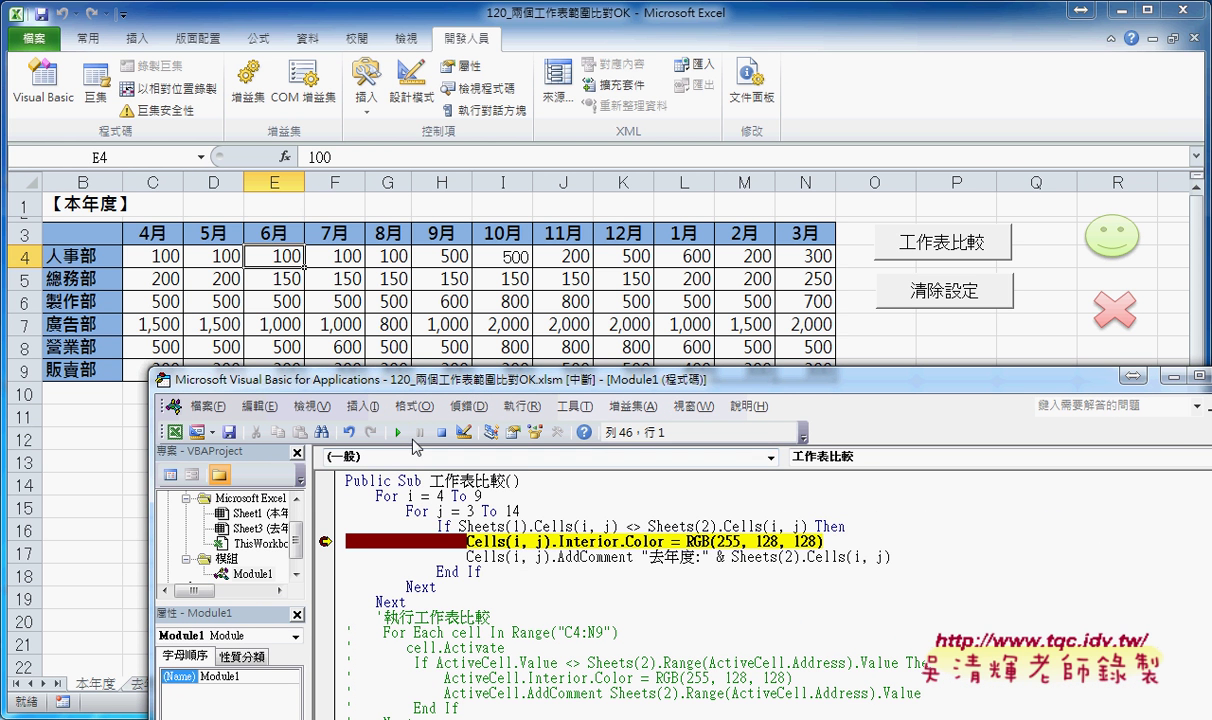
pyautogui.click(399, 434)
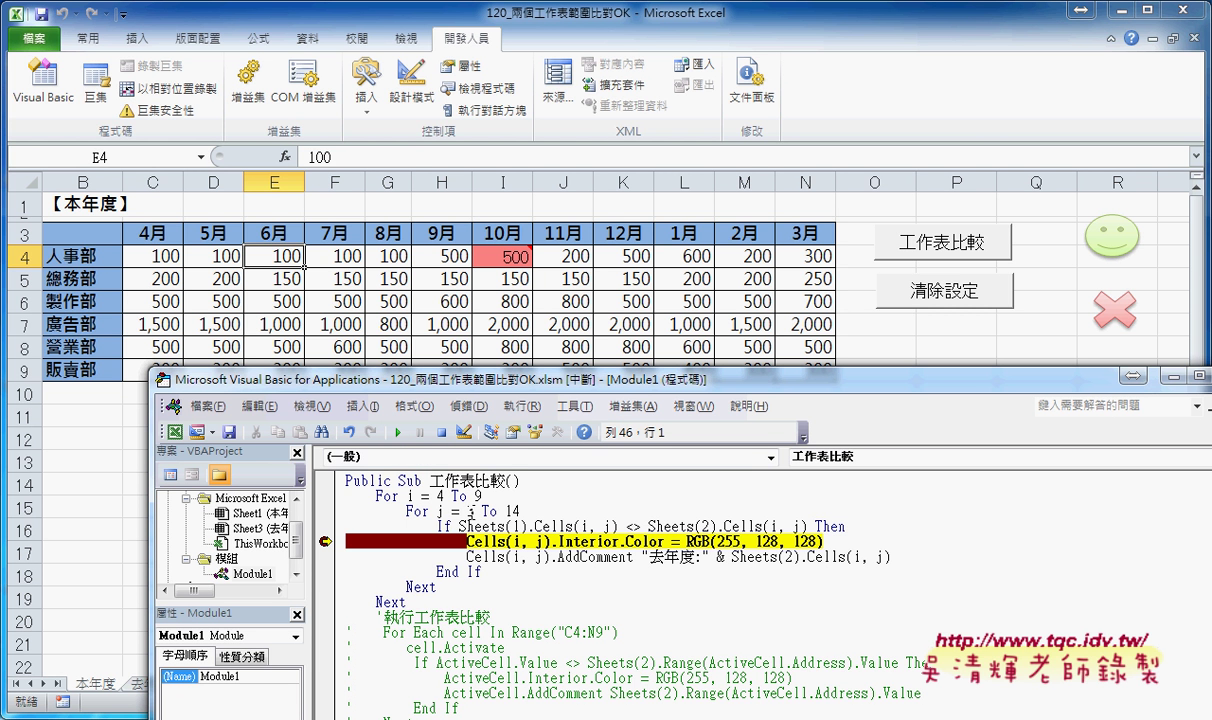
pyautogui.moveTo(441, 513)
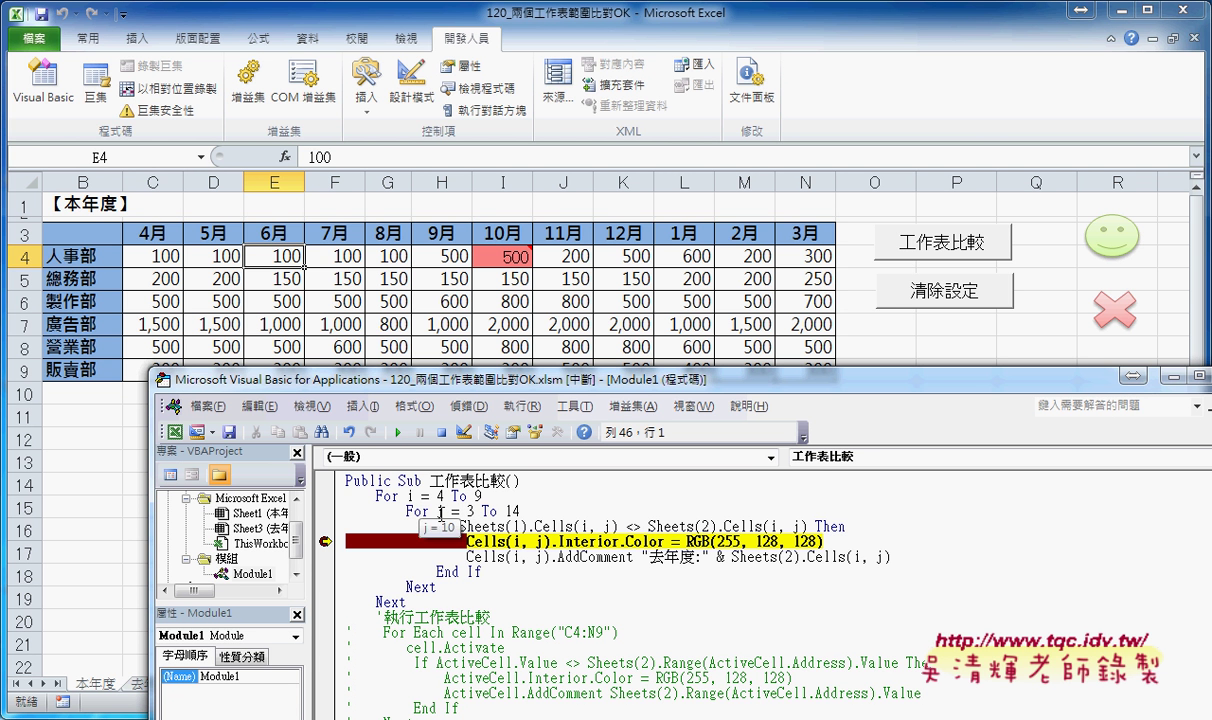
pyautogui.moveTo(410, 497)
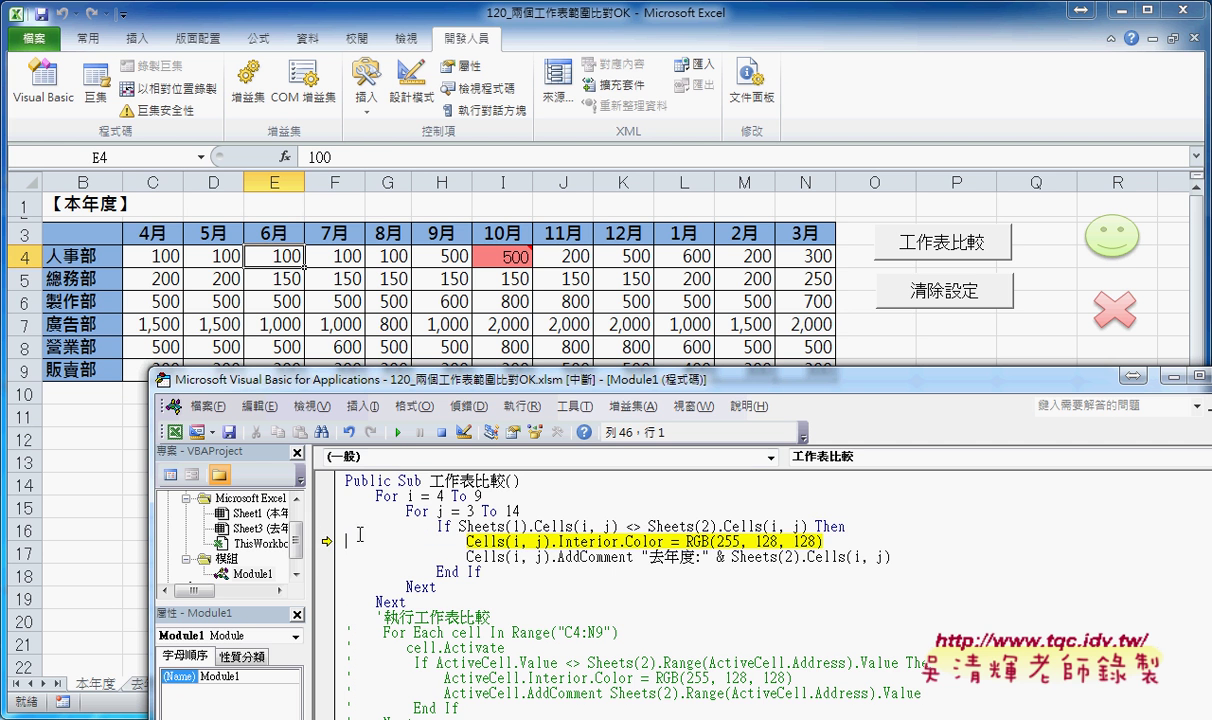
pyautogui.click(397, 433)
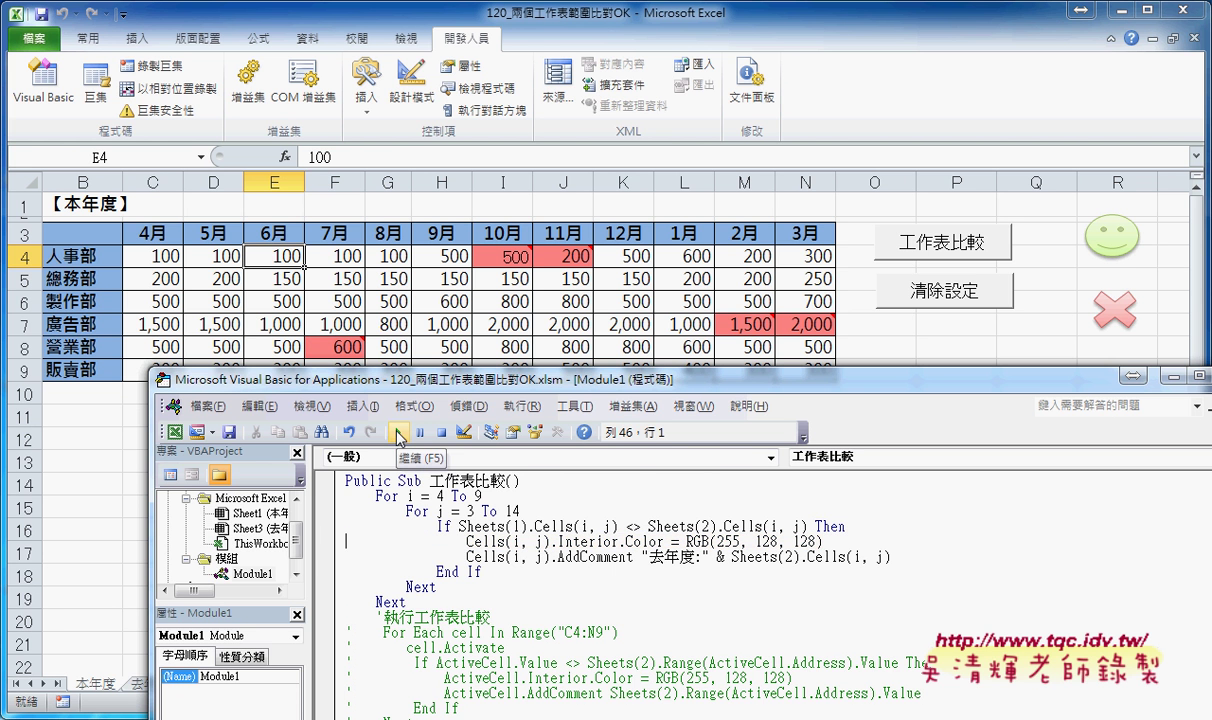
pyautogui.moveTo(473, 384); pyautogui.dragTo(402, 191)
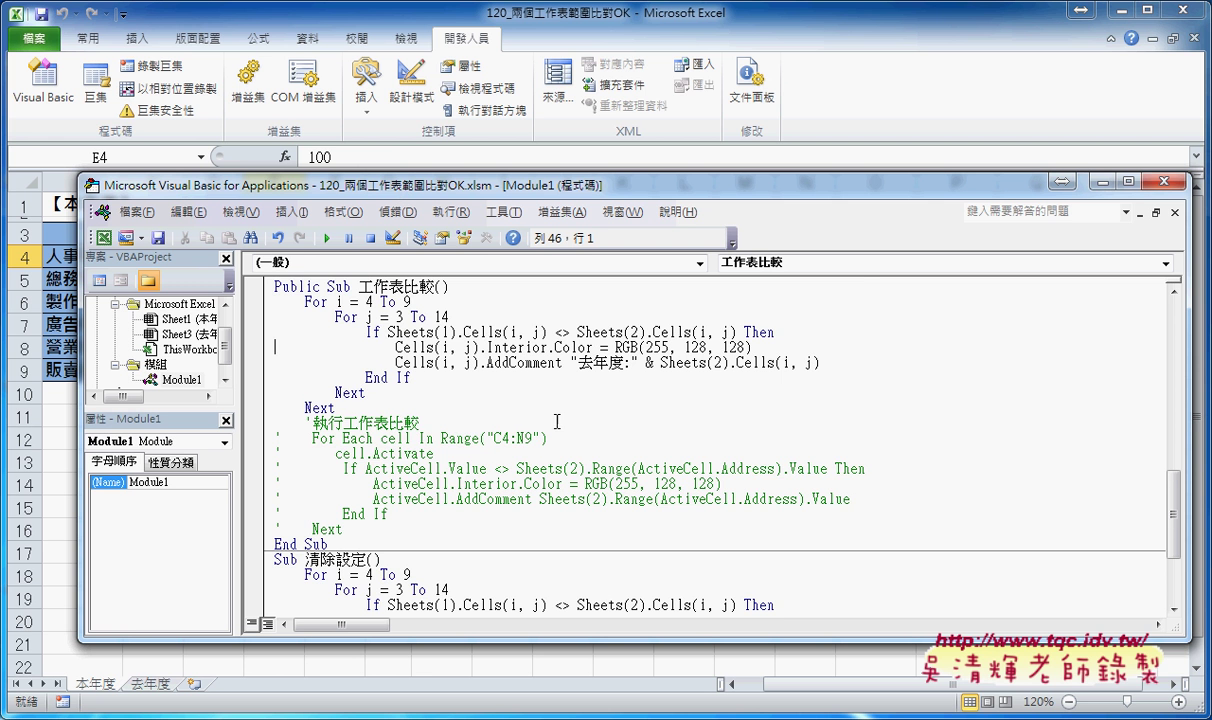
# Scroll down to Sub 清除設定 and highlight its RGB(255, 255, 255) white fill.
pyautogui.scroll(-2, 563, 429)
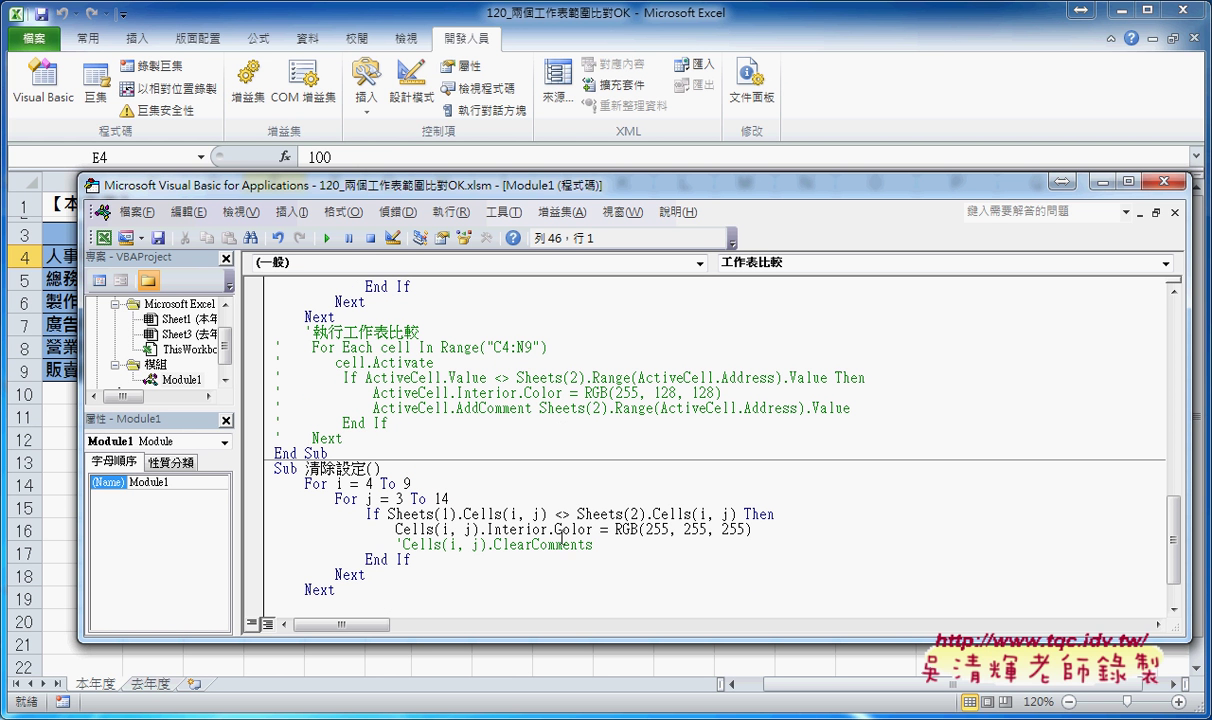
pyautogui.scroll(-1, 492, 543)
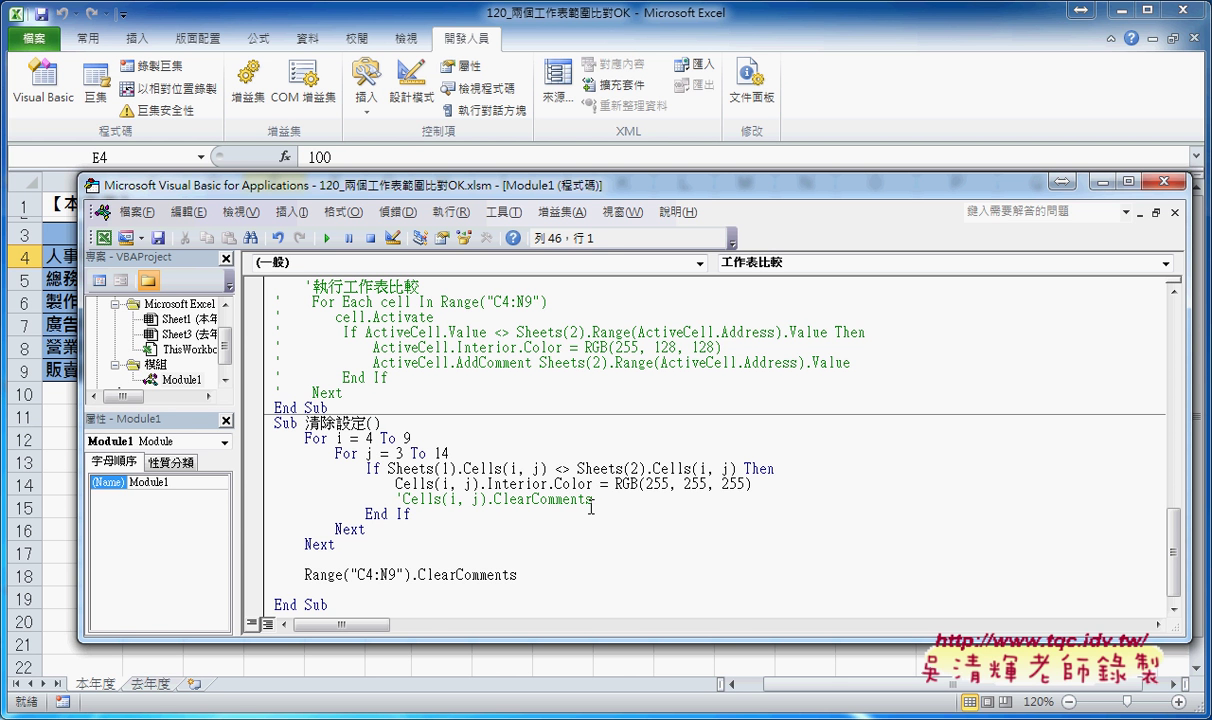
pyautogui.moveTo(615, 484); pyautogui.dragTo(763, 486)
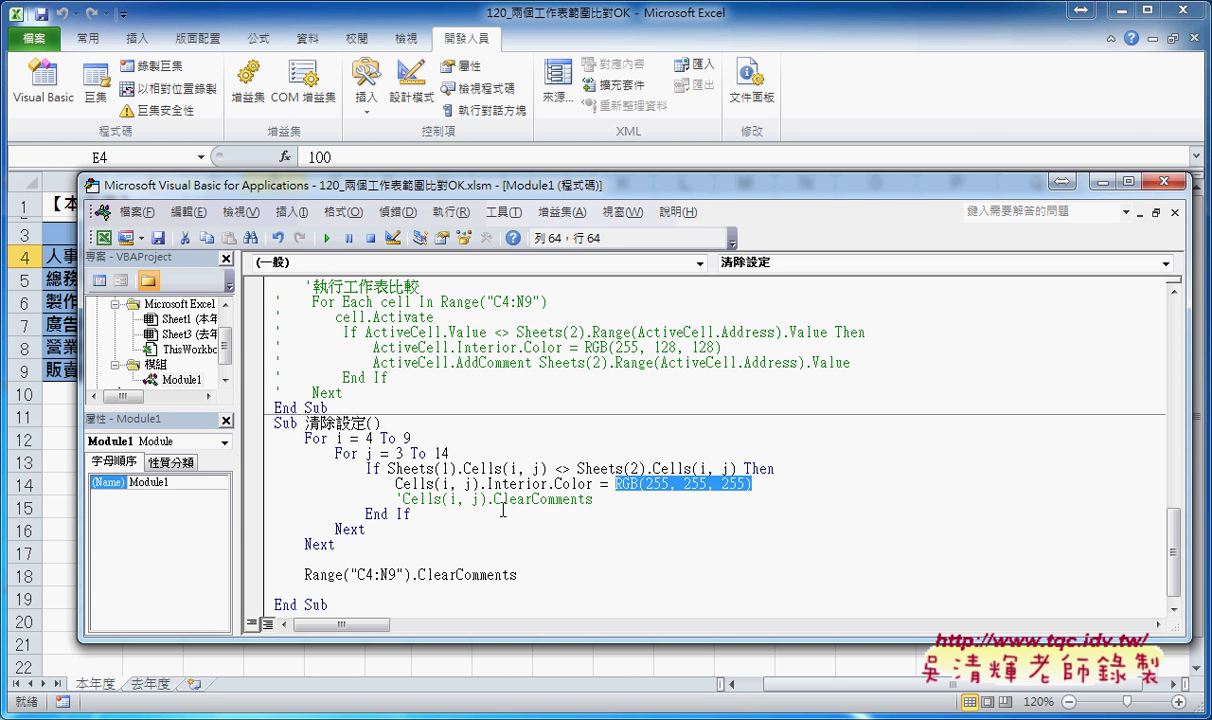
# Uncomment the Cells(i, j).ClearComments line so comments are cleared per cell.
pyautogui.moveTo(396, 499); pyautogui.dragTo(404, 499)
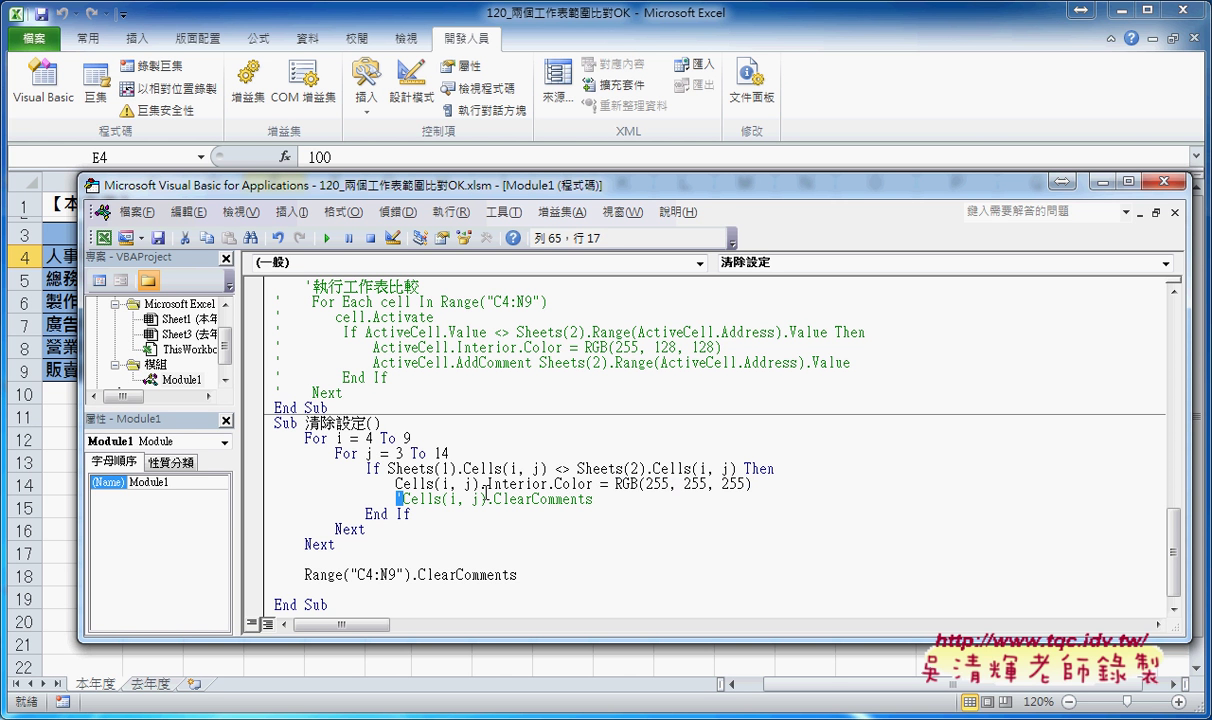
pyautogui.press('Delete')
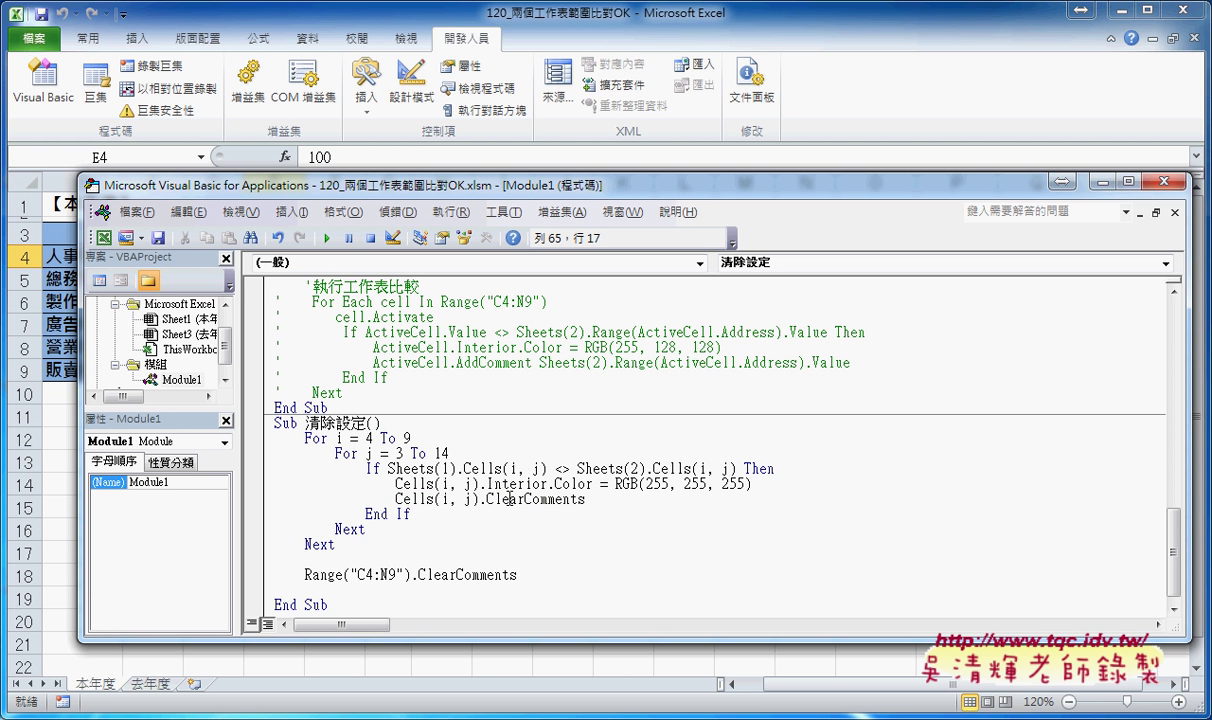
pyautogui.moveTo(481, 499); pyautogui.dragTo(526, 499)
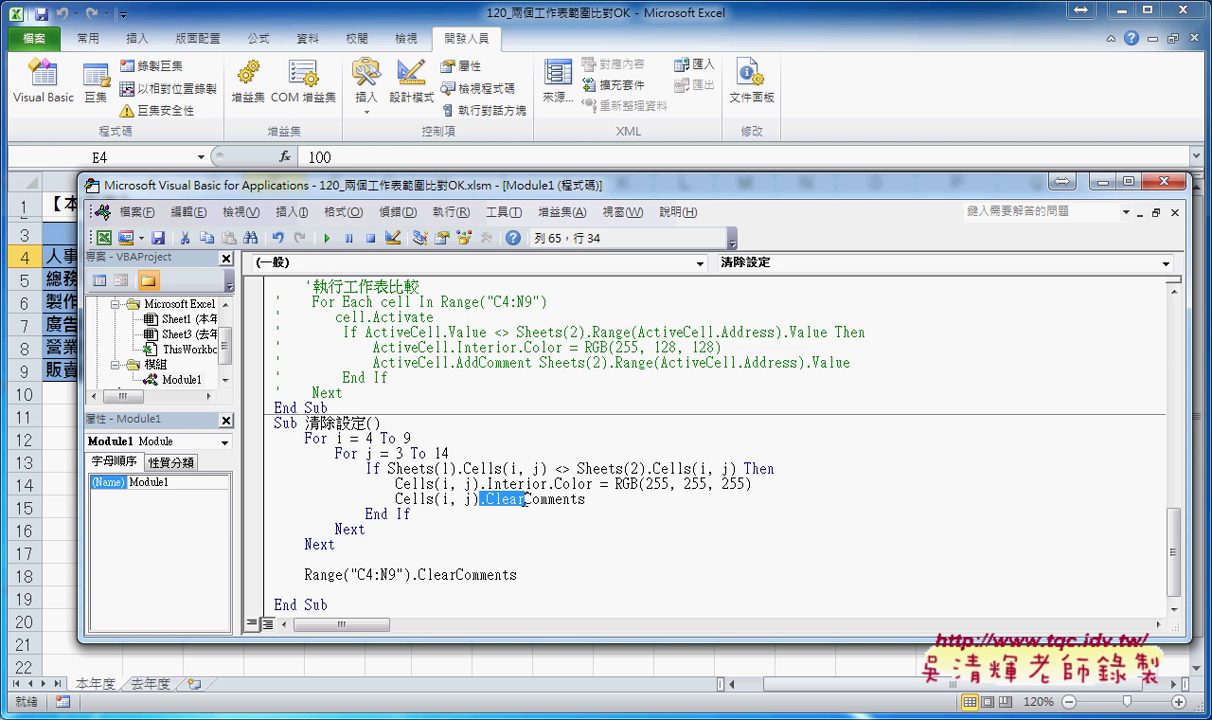
pyautogui.moveTo(395, 499); pyautogui.dragTo(598, 503)
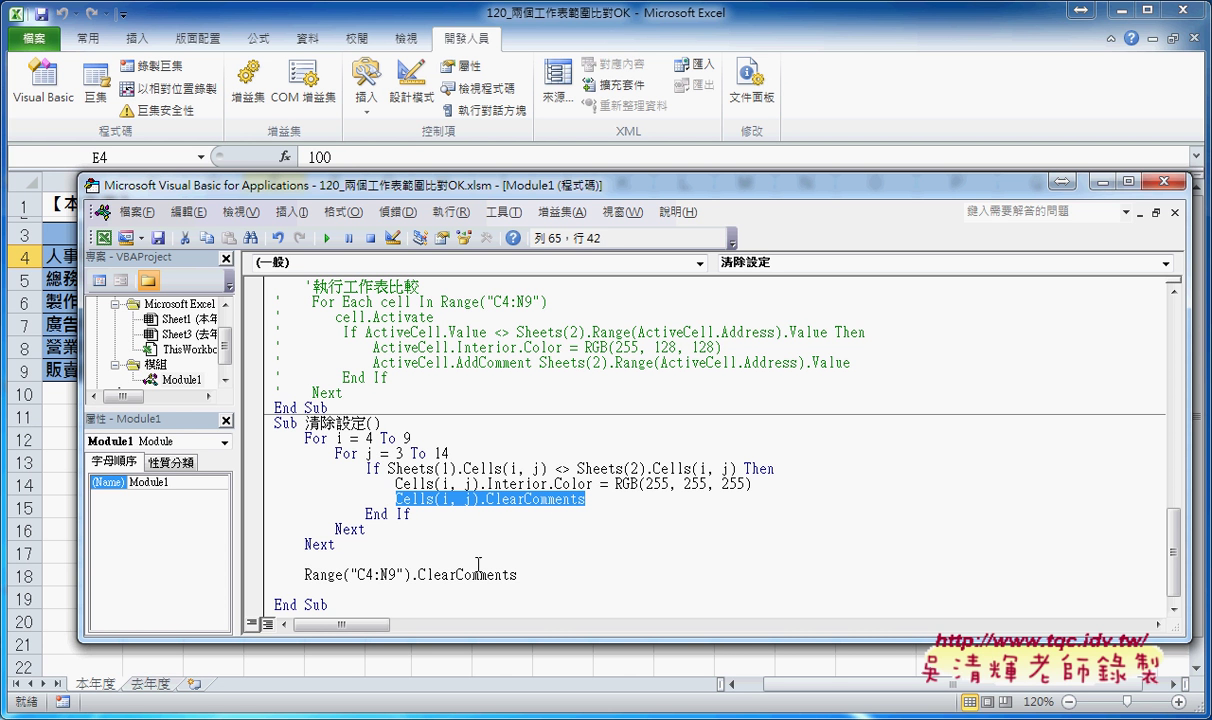
# Comment out the Range("C4:N9").ClearComments line with an apostrophe.
pyautogui.click(310, 574)
pyautogui.moveTo(310, 574); pyautogui.dragTo(522, 575)
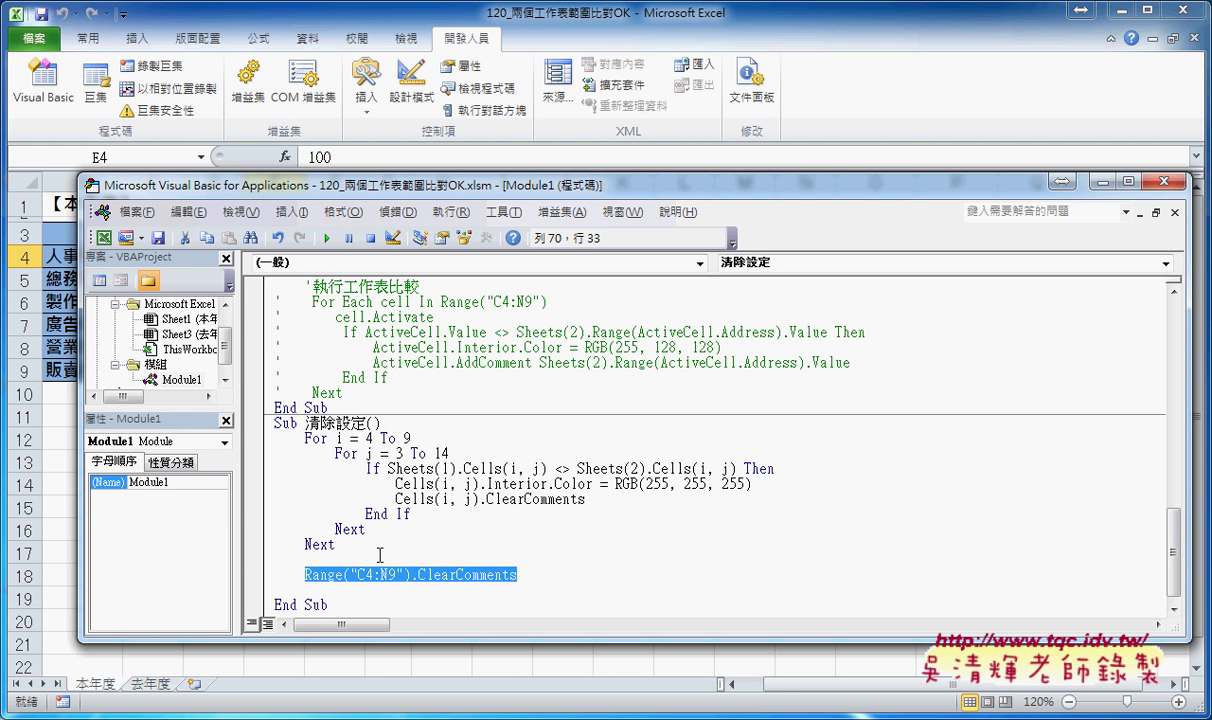
pyautogui.click(306, 576)
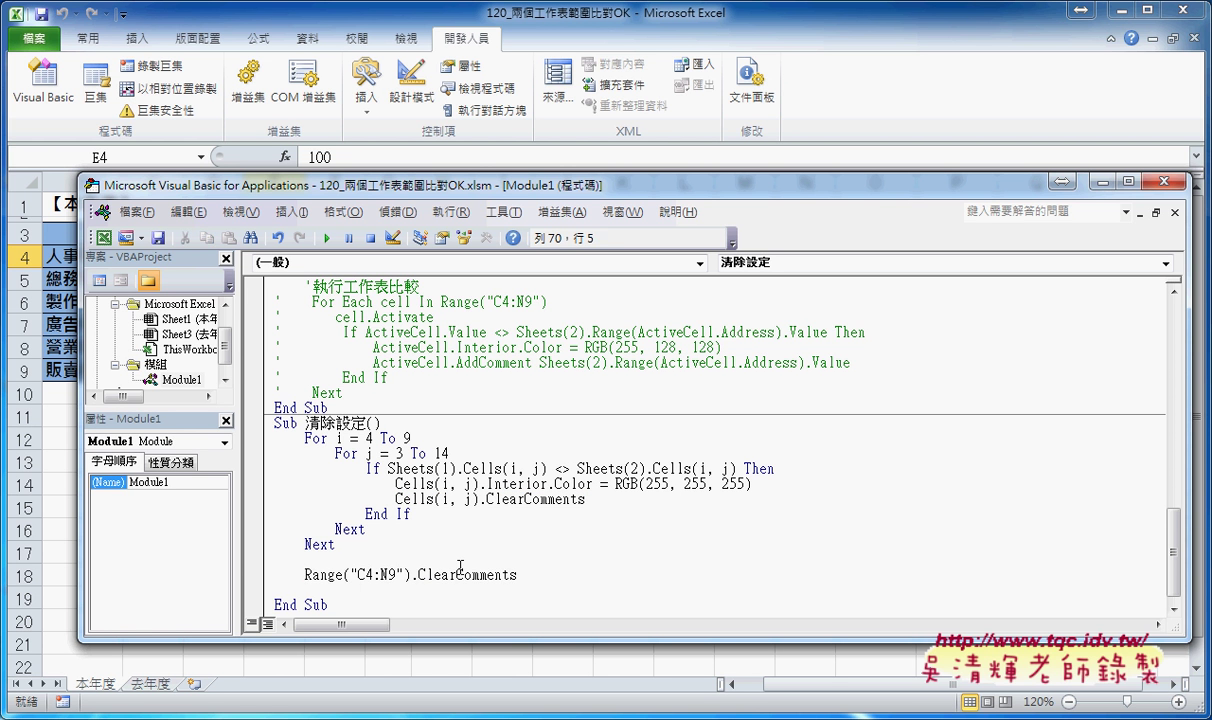
pyautogui.write("'")
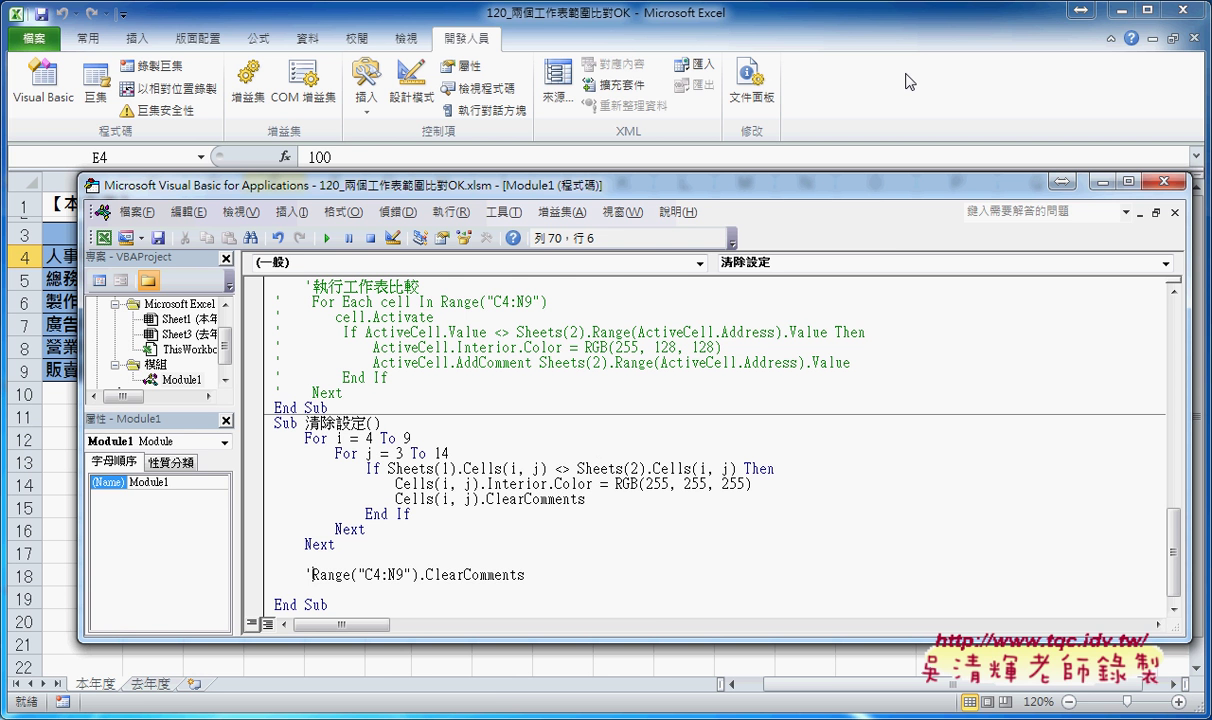
pyautogui.click(857, 78)
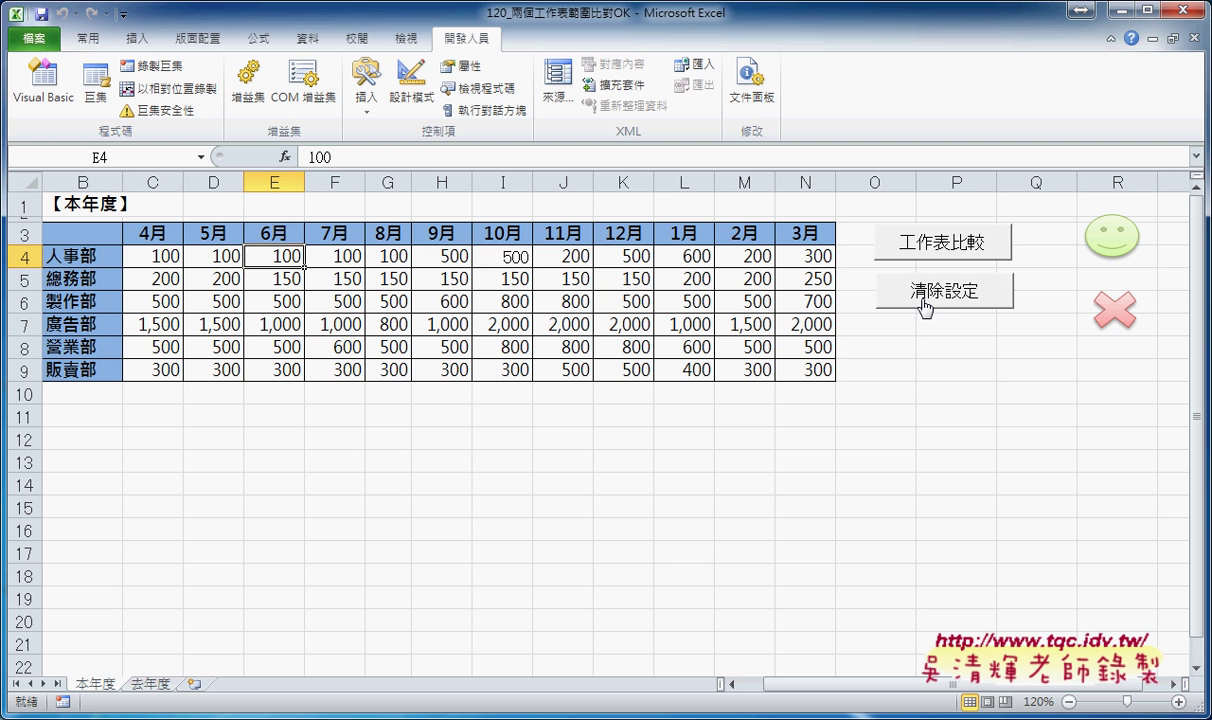